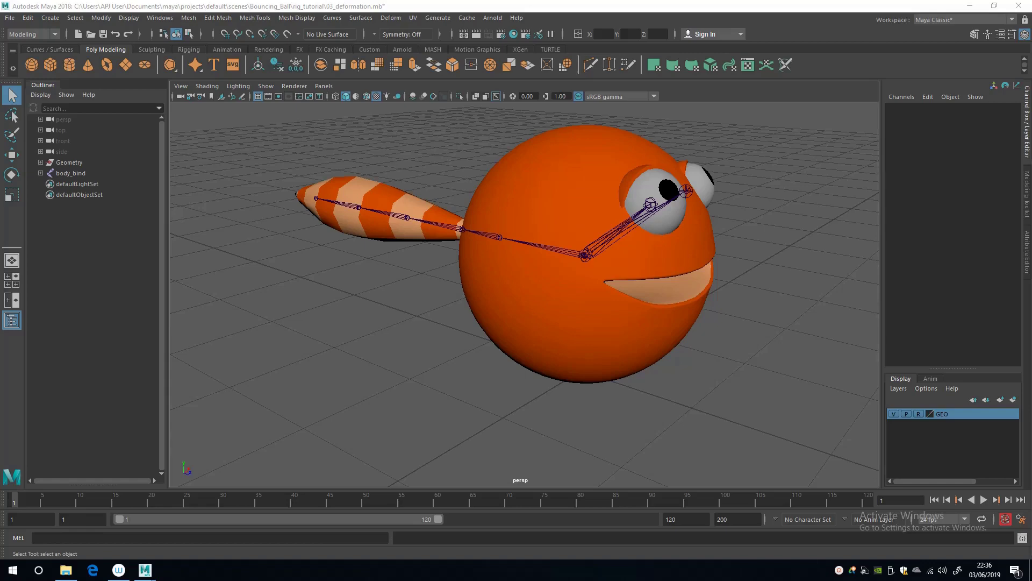
# Create a polygon cylinder at the scene origin, below the orange ball character
pyautogui.moveTo(277, 327)
pyautogui.keyDown('alt'); pyautogui.mouseDown()
pyautogui.moveTo(308, 347)
pyautogui.moveTo(260, 320)
pyautogui.mouseUp(); pyautogui.keyUp('alt')
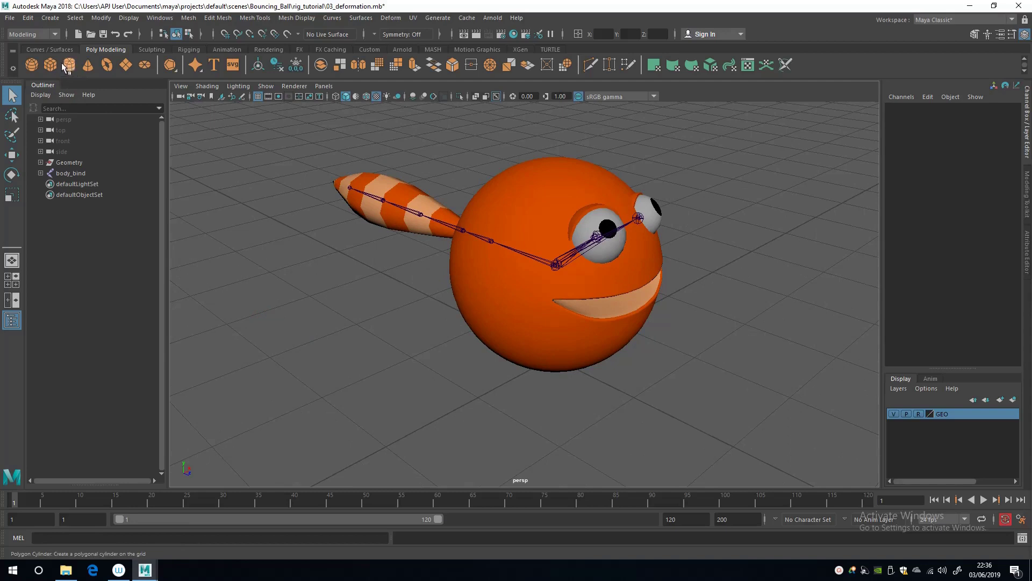
pyautogui.click(69, 65)
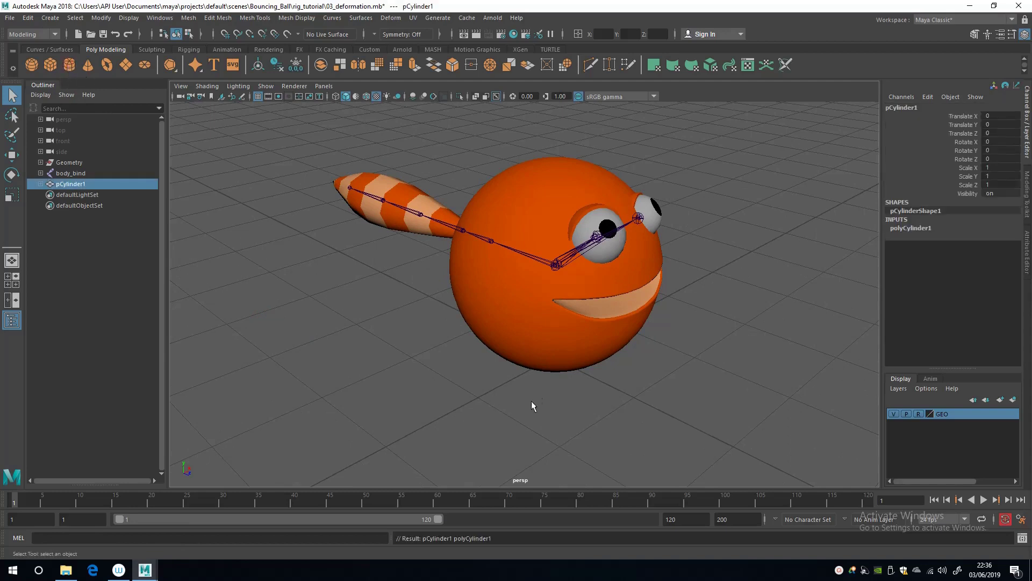
pyautogui.press('r')
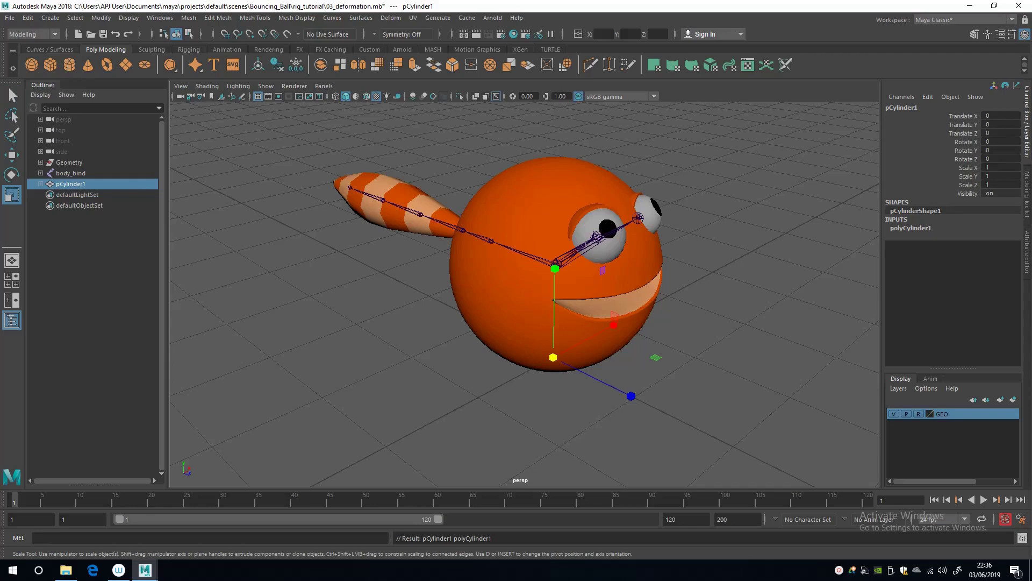
pyautogui.click(956, 166)
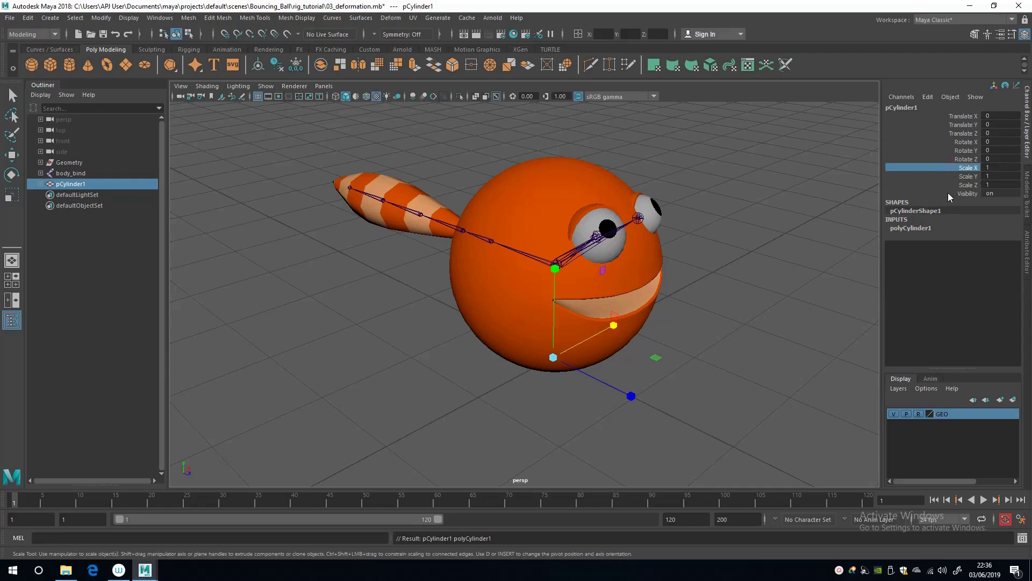
pyautogui.keyDown('ctrl'); pyautogui.click(948, 185); pyautogui.keyUp('ctrl')
pyautogui.moveTo(473, 315); pyautogui.dragTo(517, 309, button='middle')
pyautogui.hotkey('ctrl', 'z')
pyautogui.press('r')
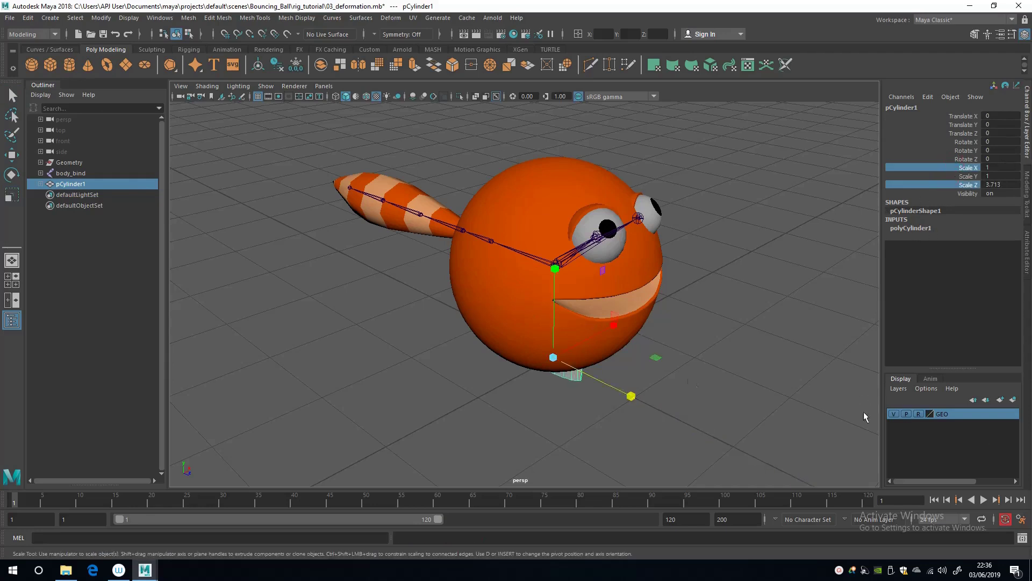
# Set the cylinder's Scale X, Y and Z all to 12
pyautogui.keyDown('ctrl'); pyautogui.click(962, 176); pyautogui.keyUp('ctrl')
pyautogui.click(1001, 185)
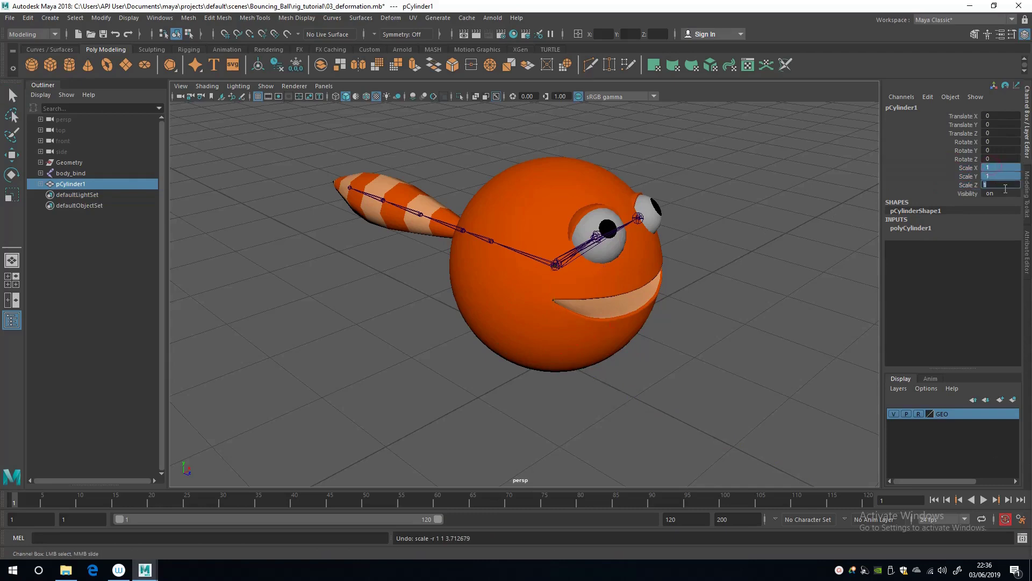
pyautogui.write('12')
pyautogui.press('Return')
# Flatten the cylinder vertically into a thin disc under the ball, with Scale Y about 0.562
pyautogui.scroll(-3, 364, 293)
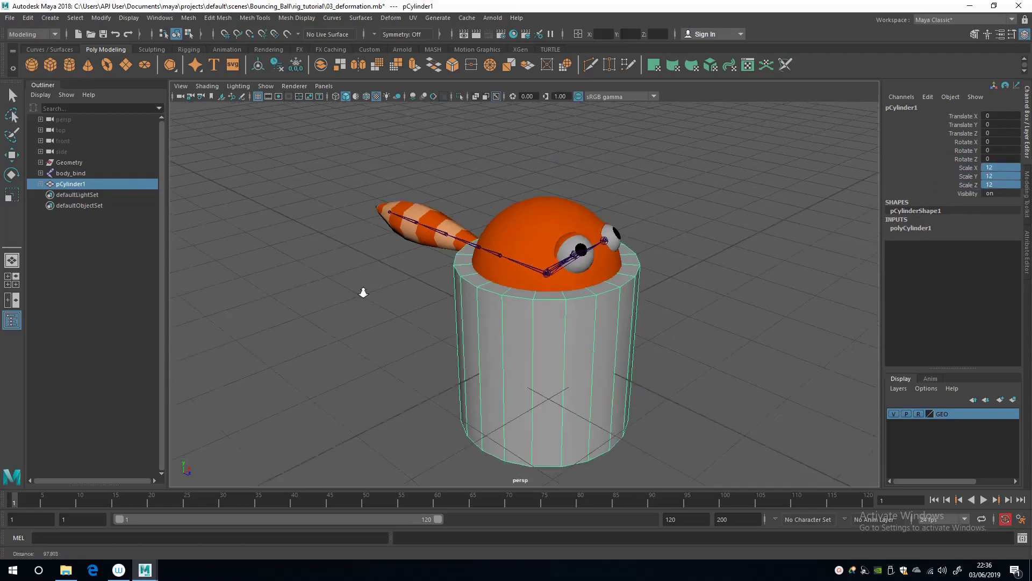
pyautogui.keyDown('alt'); pyautogui.moveTo(375, 318); pyautogui.dragTo(415, 341); pyautogui.keyUp('alt')
pyautogui.press('r')
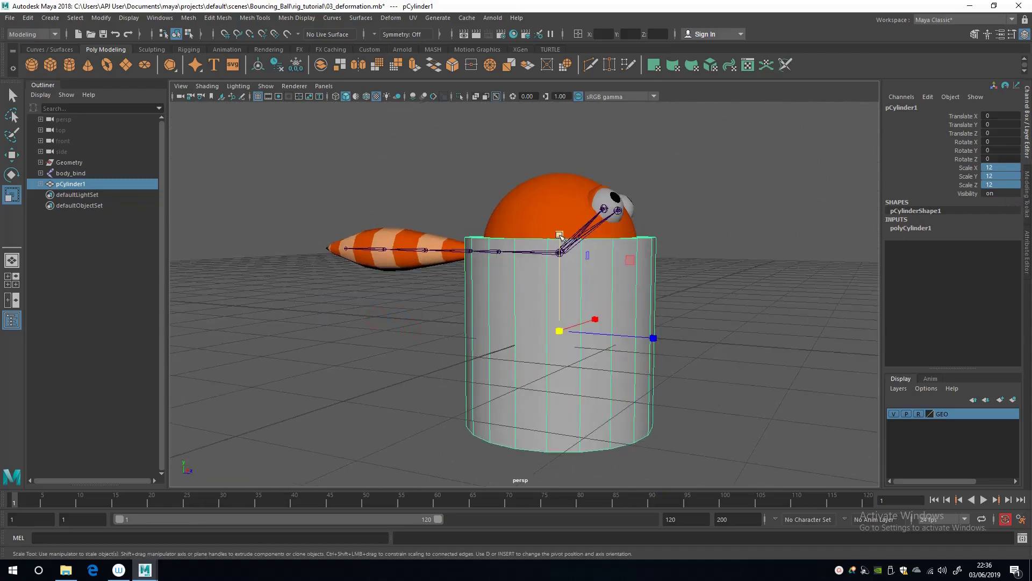
pyautogui.moveTo(559, 234); pyautogui.dragTo(492, 340)
pyautogui.keyDown('alt'); pyautogui.moveTo(478, 342); pyautogui.dragTo(438, 297, button='middle'); pyautogui.keyUp('alt')
pyautogui.keyDown('alt'); pyautogui.moveTo(438, 297); pyautogui.dragTo(473, 317, button='right'); pyautogui.keyUp('alt')
pyautogui.keyDown('alt'); pyautogui.moveTo(473, 318); pyautogui.dragTo(454, 371); pyautogui.keyUp('alt')
pyautogui.press('q')
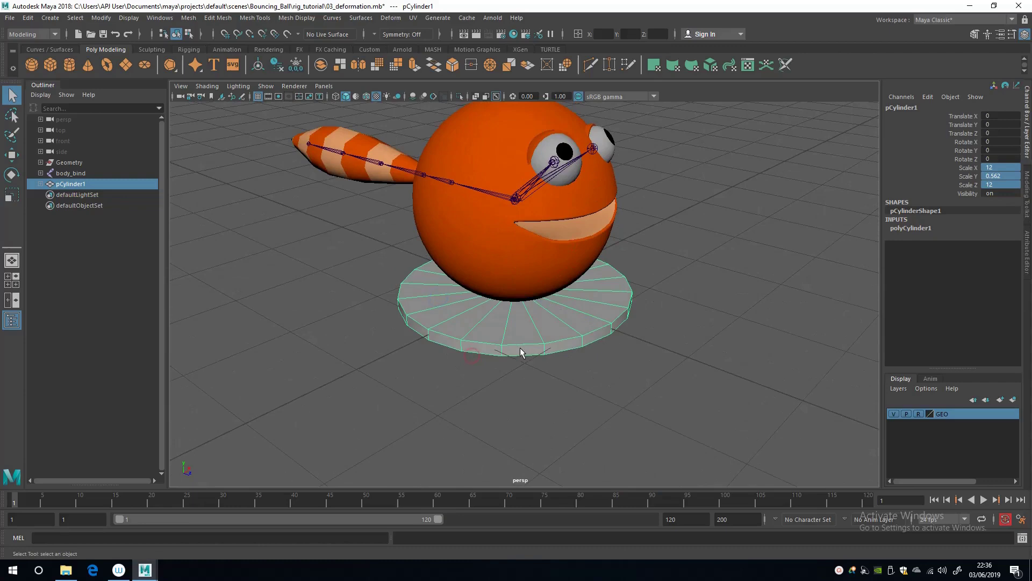
# Switch the disc to face selection and select every other side face around its whole rim
pyautogui.rightClick(524, 347)
pyautogui.moveTo(524, 348); pyautogui.dragTo(527, 290, button='right')
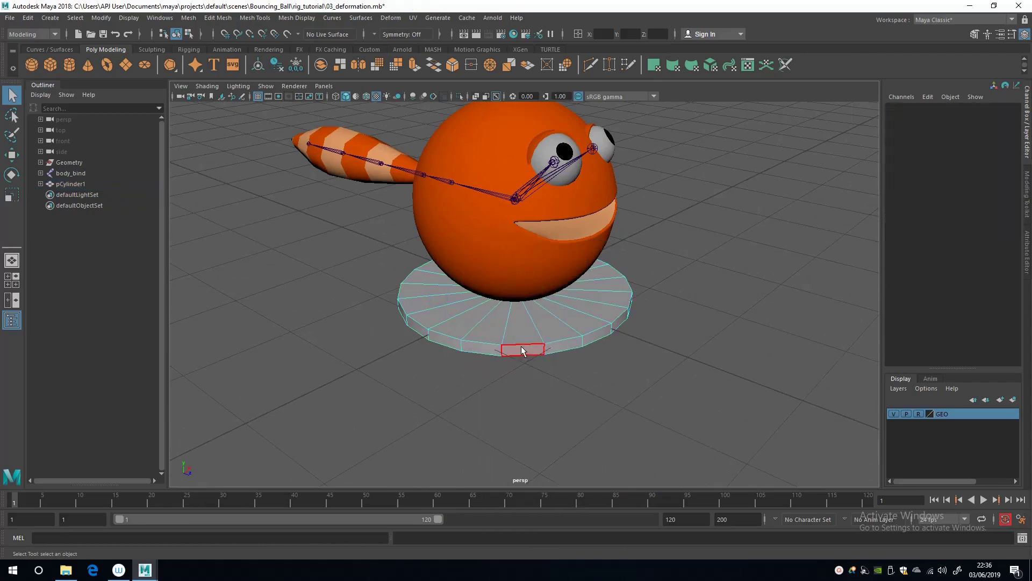
pyautogui.keyDown('alt'); pyautogui.moveTo(419, 358); pyautogui.dragTo(510, 340); pyautogui.keyUp('alt')
pyautogui.keyDown('alt'); pyautogui.moveTo(428, 353); pyautogui.dragTo(540, 355); pyautogui.keyUp('alt')
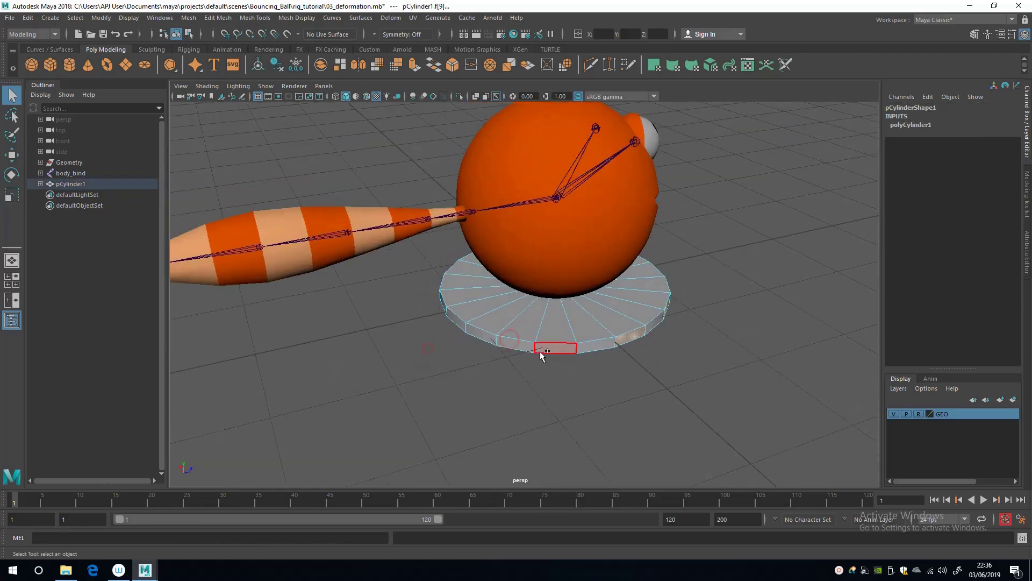
pyautogui.keyDown('alt'); pyautogui.moveTo(450, 334); pyautogui.dragTo(589, 308); pyautogui.keyUp('alt')
pyautogui.keyDown('alt'); pyautogui.moveTo(444, 336); pyautogui.dragTo(532, 343); pyautogui.keyUp('alt')
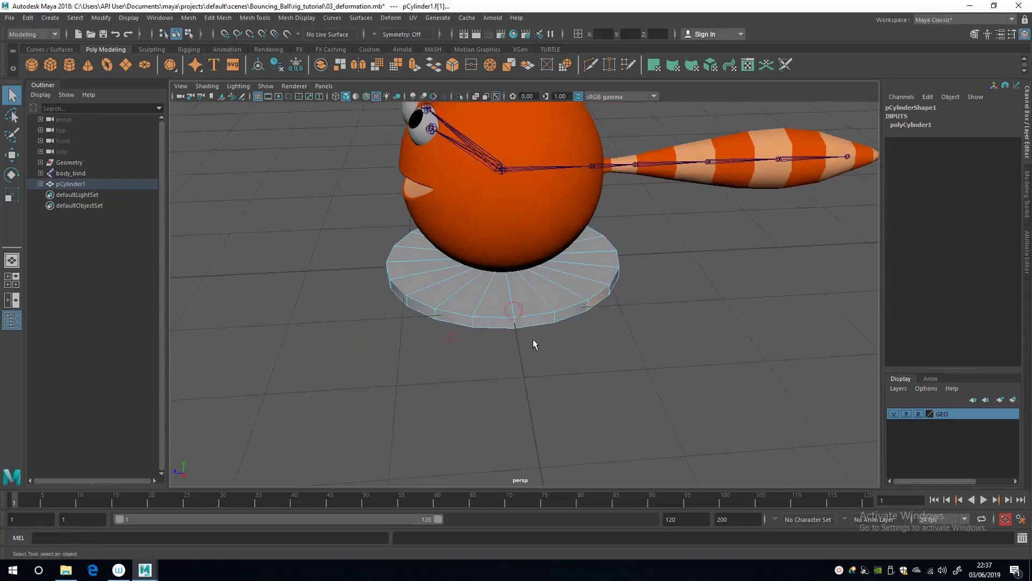
pyautogui.keyDown('alt'); pyautogui.moveTo(447, 319); pyautogui.dragTo(272, 223); pyautogui.keyUp('alt')
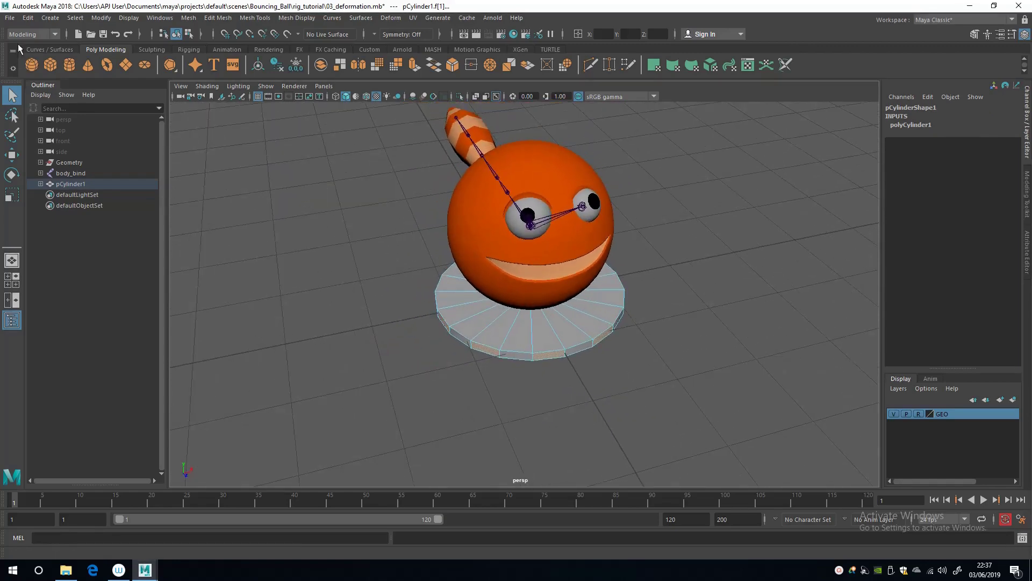
pyautogui.click(46, 49)
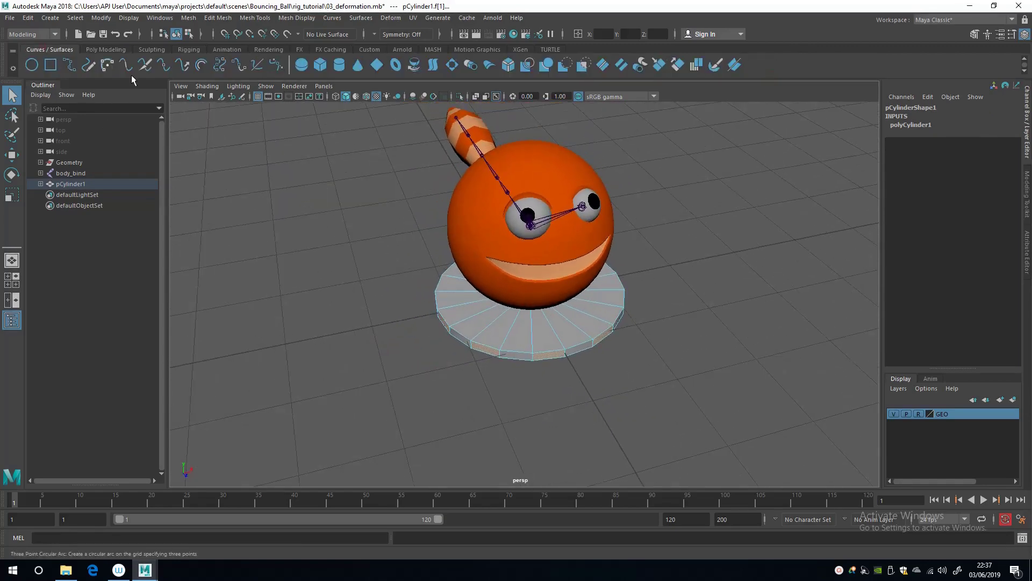
pyautogui.click(95, 49)
pyautogui.keyDown('alt'); pyautogui.moveTo(394, 270); pyautogui.dragTo(335, 295); pyautogui.keyUp('alt')
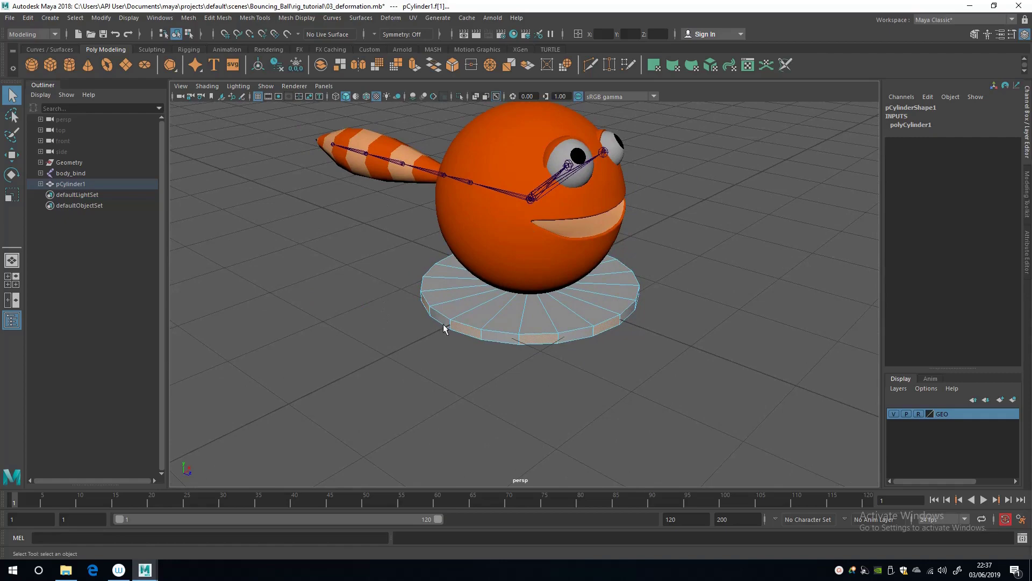
pyautogui.keyDown('alt'); pyautogui.moveTo(443, 323); pyautogui.dragTo(503, 333); pyautogui.keyUp('alt')
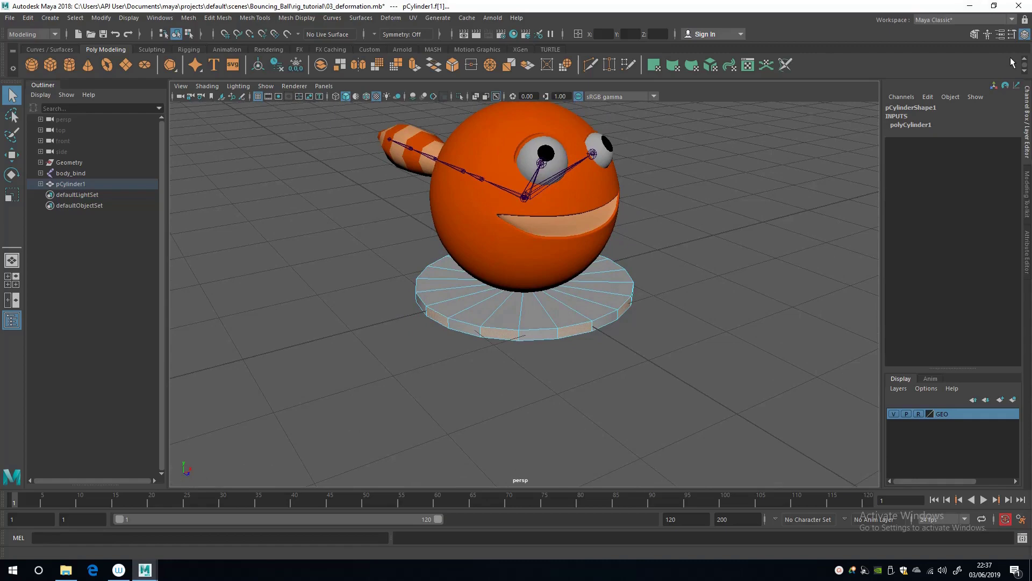
pyautogui.keyDown('alt'); pyautogui.moveTo(361, 357); pyautogui.dragTo(462, 371); pyautogui.keyUp('alt')
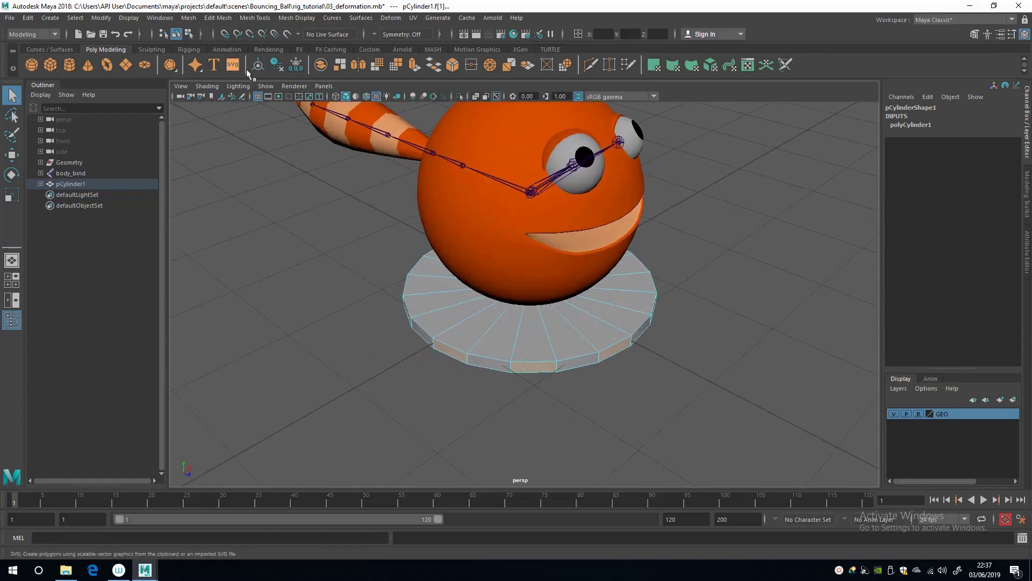
# Extrude the selected rim faces outward with a Local Translate Z of about 0.983, forming gear-like teeth
pyautogui.click(413, 67)
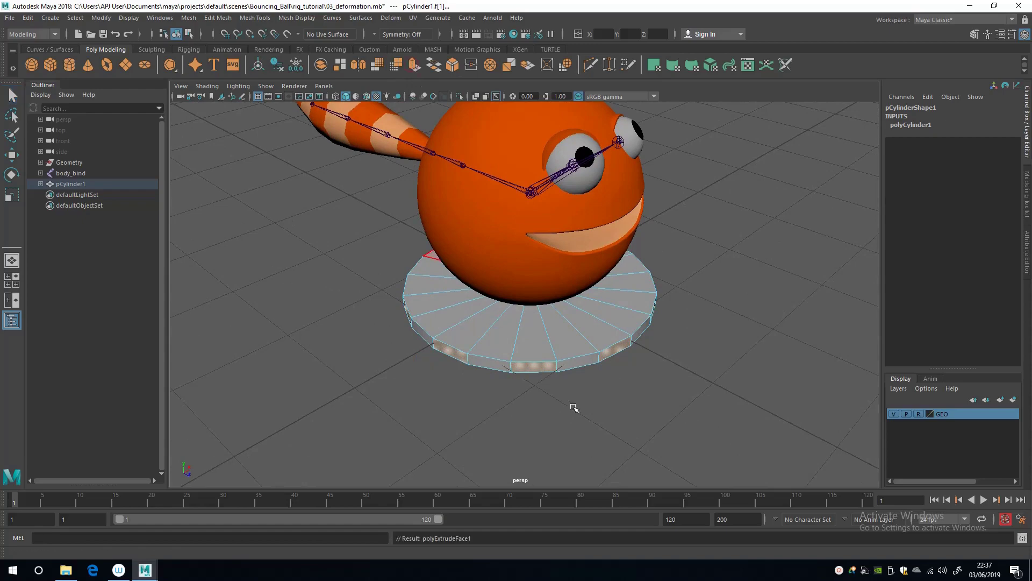
pyautogui.keyDown('alt'); pyautogui.moveTo(522, 375); pyautogui.dragTo(504, 343, button='middle'); pyautogui.keyUp('alt')
pyautogui.keyDown('alt'); pyautogui.moveTo(553, 268); pyautogui.dragTo(576, 292); pyautogui.keyUp('alt')
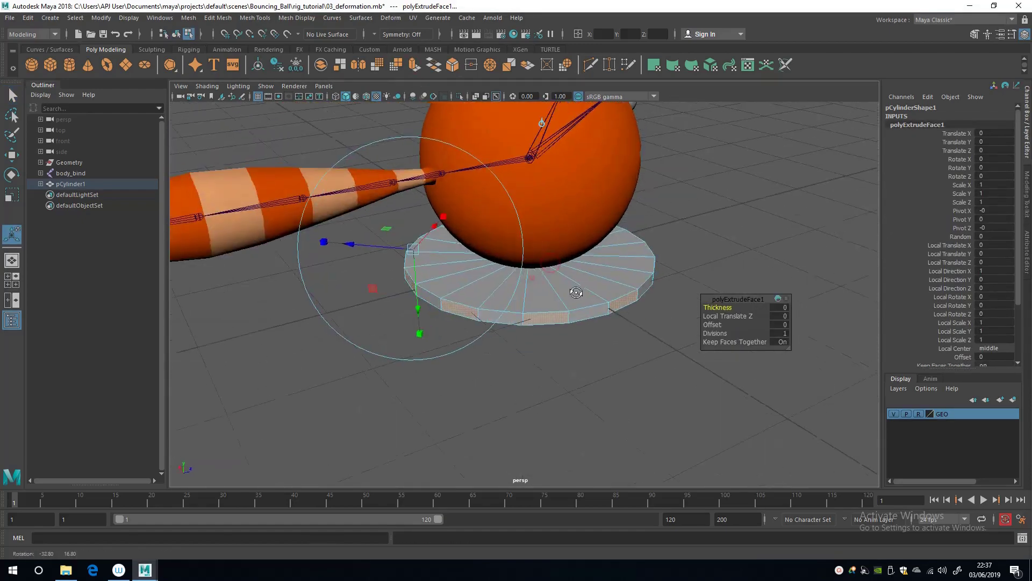
pyautogui.moveTo(355, 244); pyautogui.dragTo(347, 245)
pyautogui.keyDown('alt'); pyautogui.moveTo(354, 297); pyautogui.dragTo(585, 260); pyautogui.keyUp('alt')
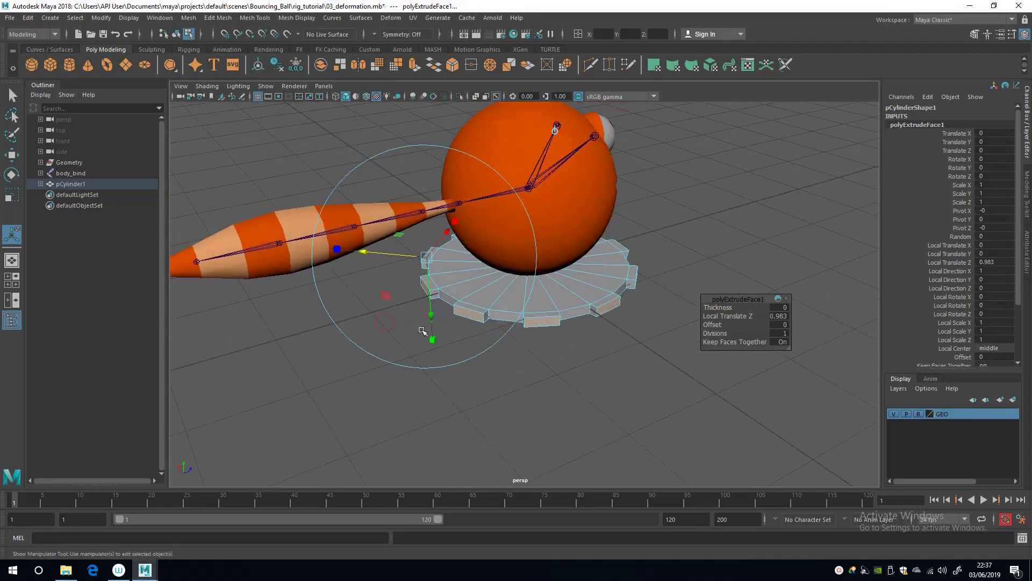
pyautogui.moveTo(585, 260); pyautogui.dragTo(623, 247, button='right')
pyautogui.click(650, 362)
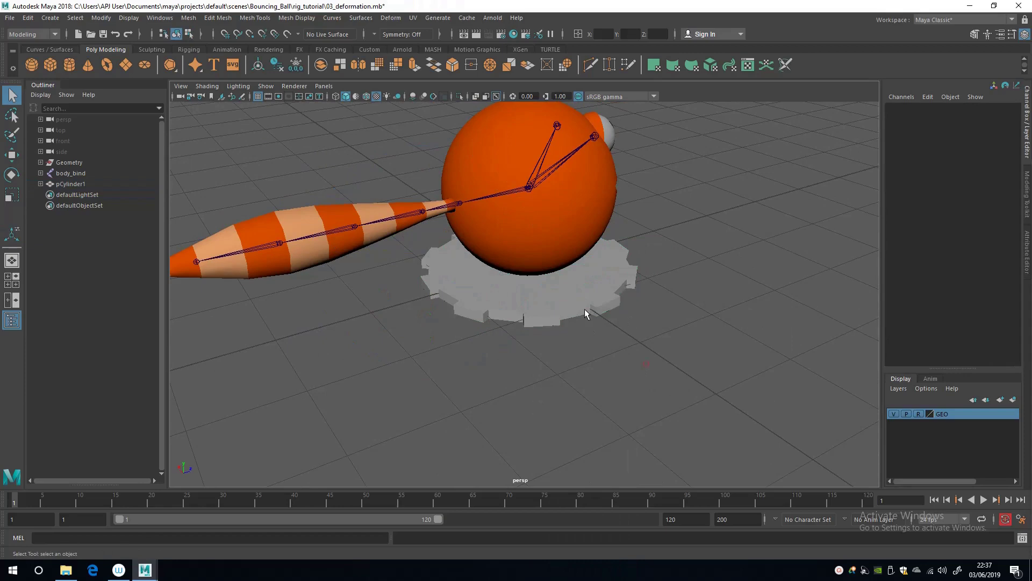
# Flatten the toothed disc completely by setting its Scale Y to 0
pyautogui.click(574, 301)
pyautogui.press('w')
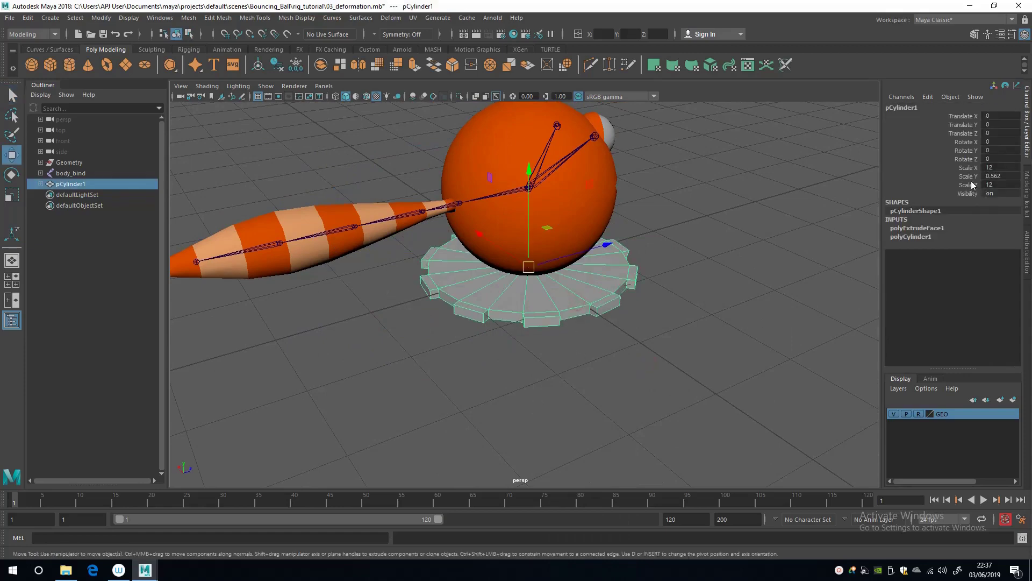
pyautogui.doubleClick(996, 176)
pyautogui.write('0')
pyautogui.press('Return')
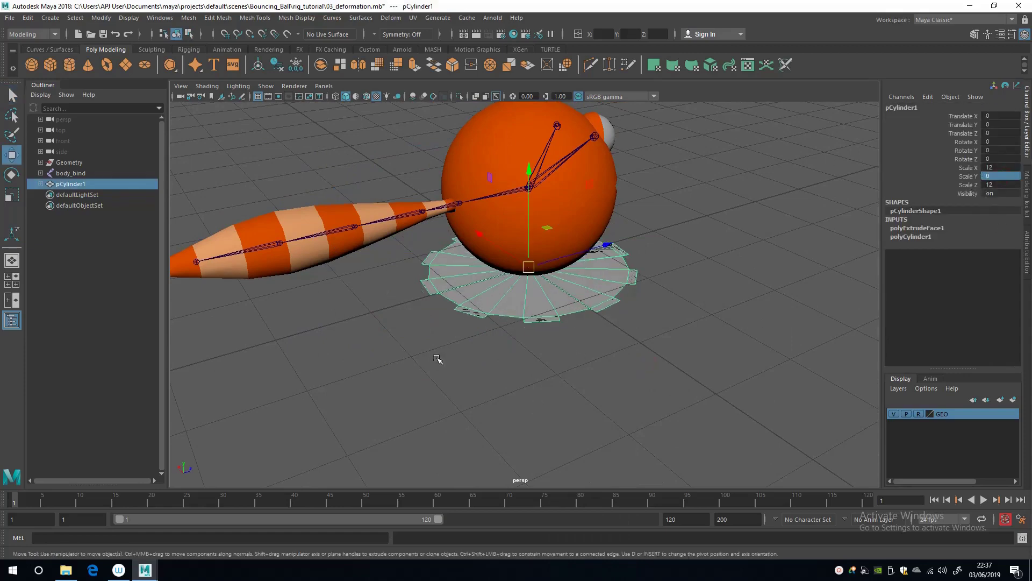
pyautogui.keyDown('alt'); pyautogui.moveTo(463, 358); pyautogui.dragTo(445, 380); pyautogui.keyUp('alt')
pyautogui.click(429, 383)
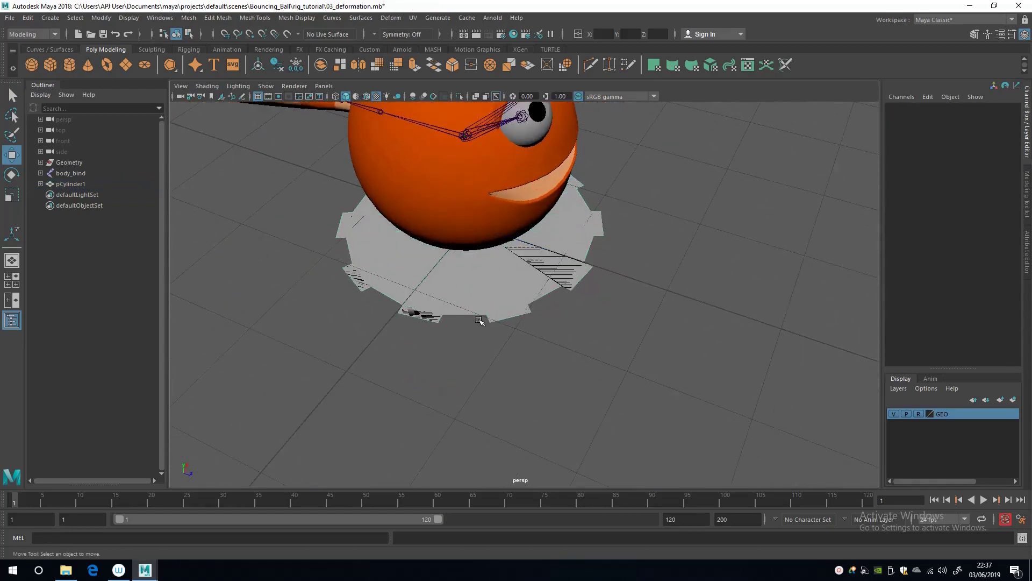
pyautogui.click(478, 310)
pyautogui.keyDown('alt'); pyautogui.moveTo(477, 309); pyautogui.dragTo(568, 330); pyautogui.keyUp('alt')
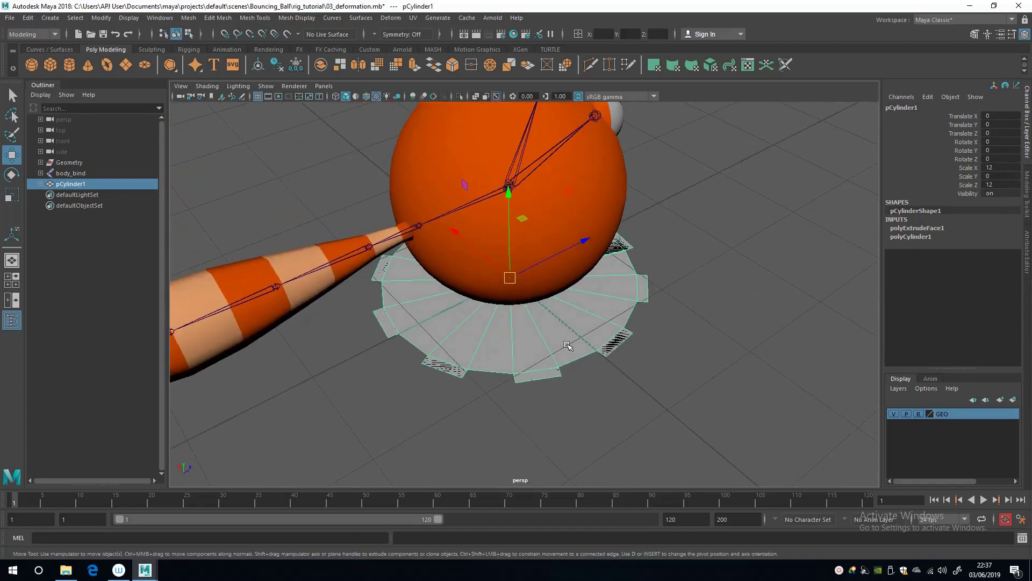
pyautogui.keyDown('alt'); pyautogui.moveTo(502, 333); pyautogui.dragTo(323, 305); pyautogui.keyUp('alt')
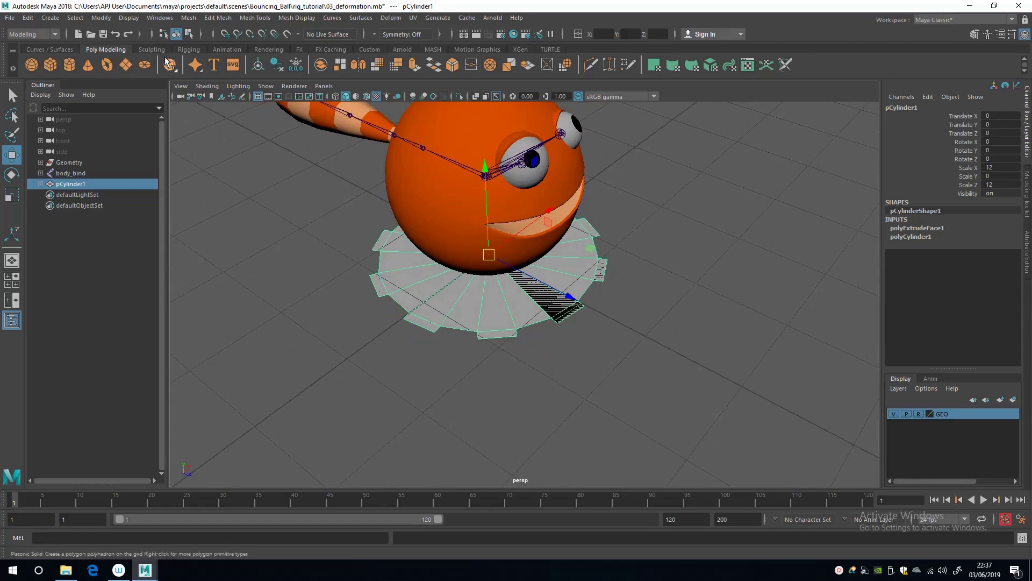
pyautogui.click(184, 49)
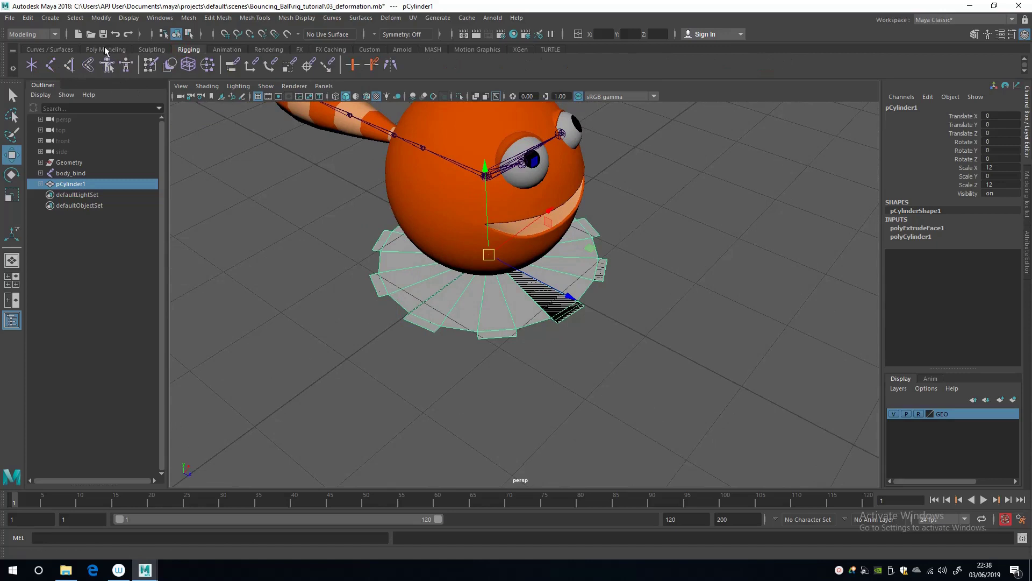
pyautogui.click(118, 49)
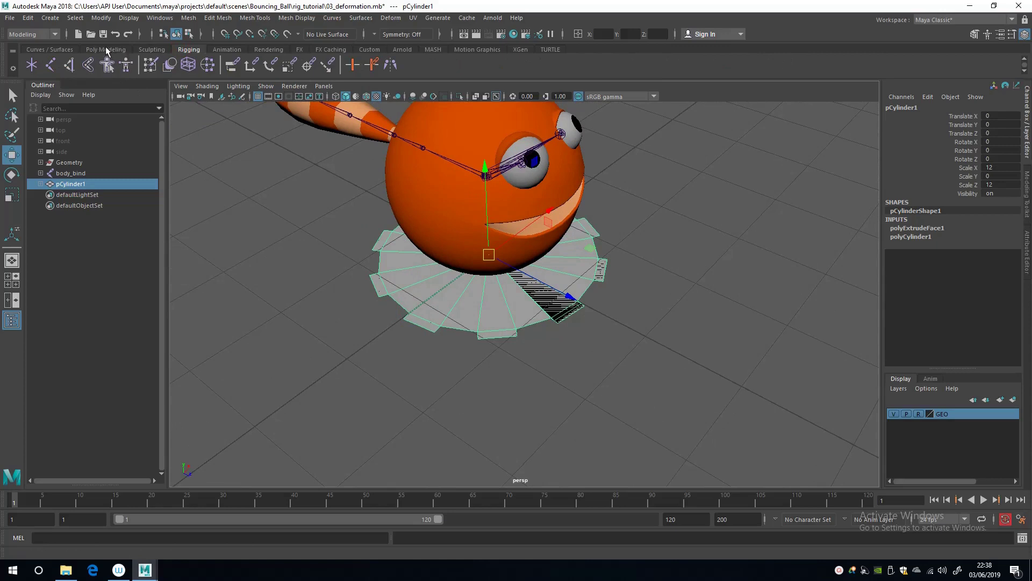
pyautogui.click(103, 18)
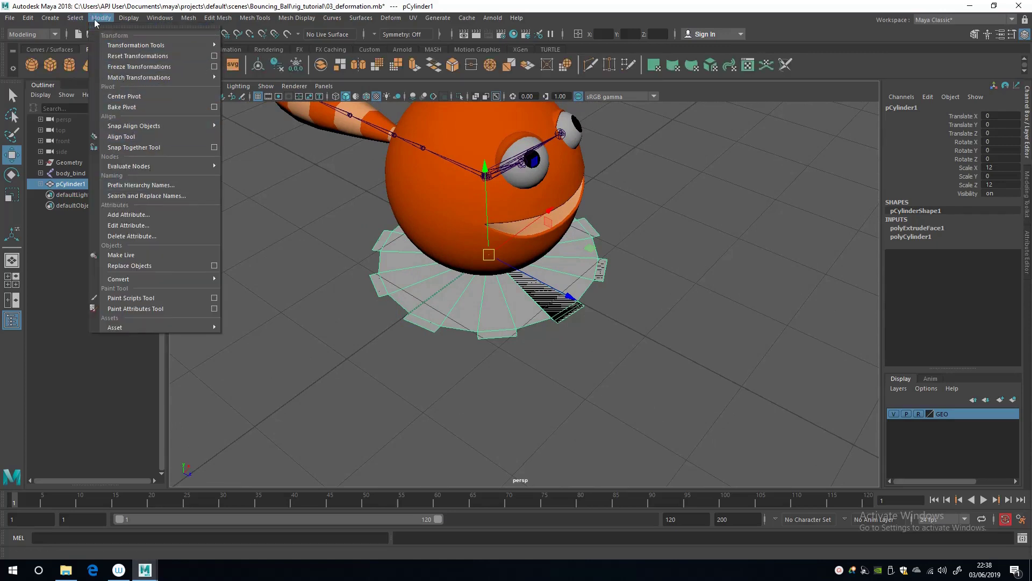
pyautogui.moveTo(47, 18)
pyautogui.moveTo(86, 100)
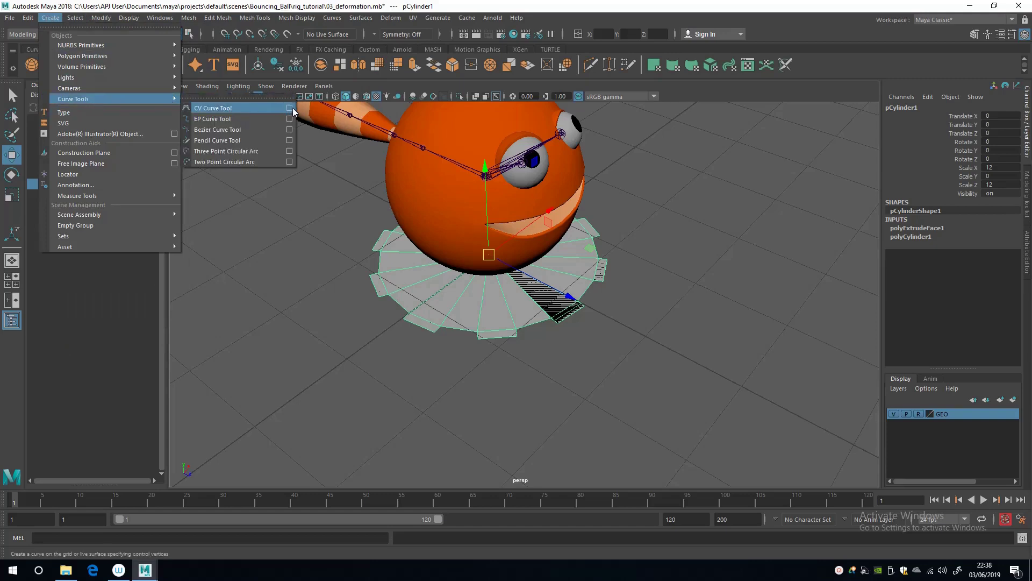
pyautogui.click(214, 203)
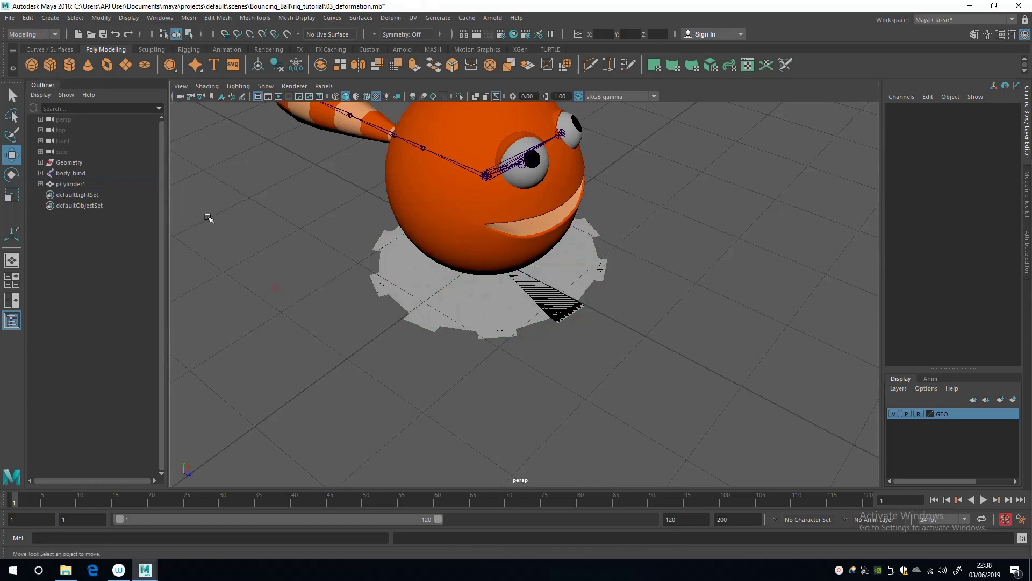
pyautogui.keyDown('alt'); pyautogui.moveTo(275, 288); pyautogui.dragTo(243, 187); pyautogui.keyUp('alt')
pyautogui.keyDown('alt'); pyautogui.moveTo(243, 187); pyautogui.dragTo(243, 263, button='middle'); pyautogui.keyUp('alt')
# Create a NURBS circle at the origin and raise it to the ball's centre, at Translate Y about 9.664
pyautogui.click(36, 49)
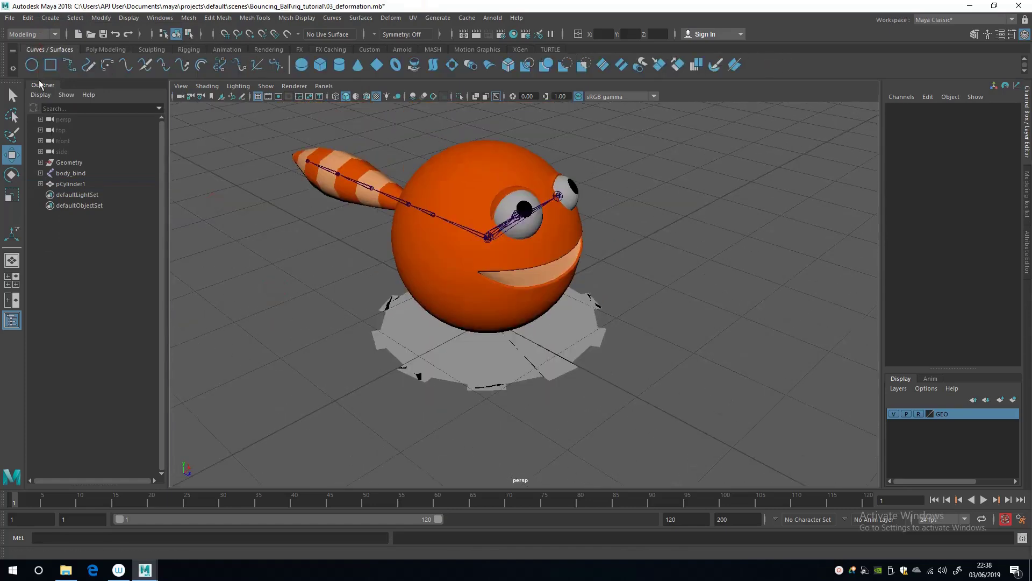
pyautogui.click(31, 65)
pyautogui.press('r')
pyautogui.press('w')
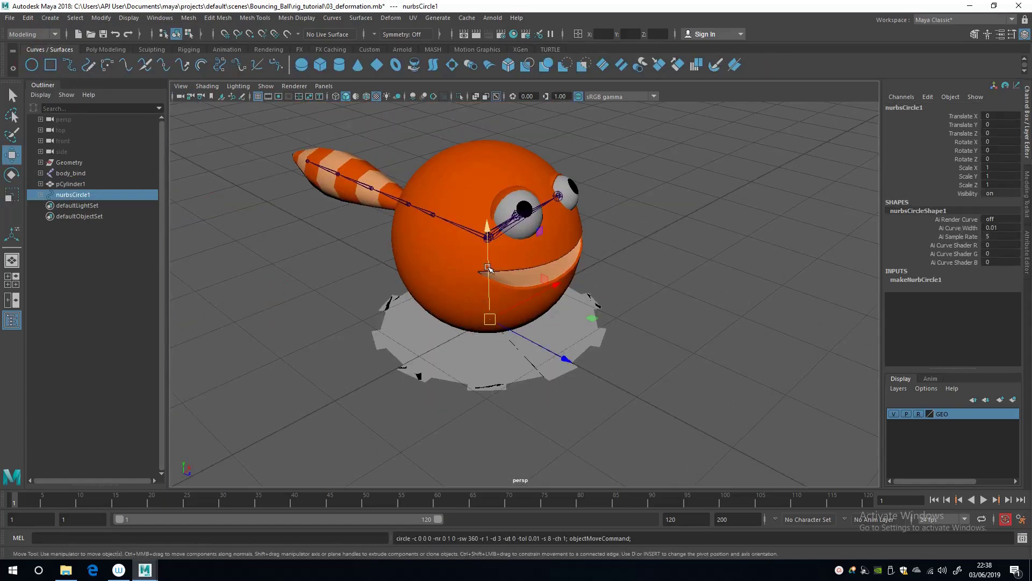
pyautogui.moveTo(489, 269); pyautogui.dragTo(469, 187)
# Scale the NURBS circle uniformly to about 9.792 so it surrounds the ball's body
pyautogui.press('t')
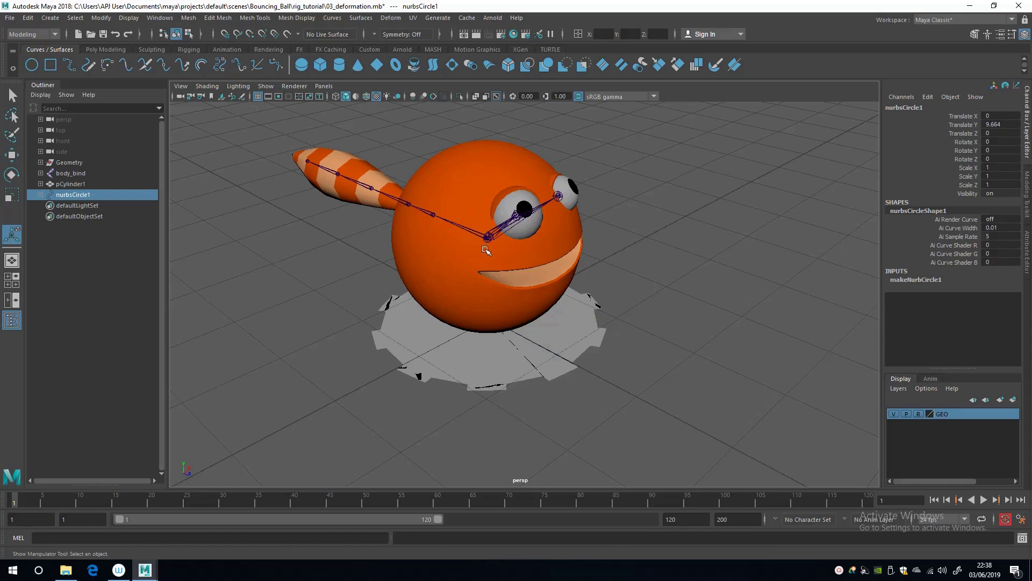
pyautogui.press('r')
pyautogui.moveTo(488, 240); pyautogui.dragTo(591, 246)
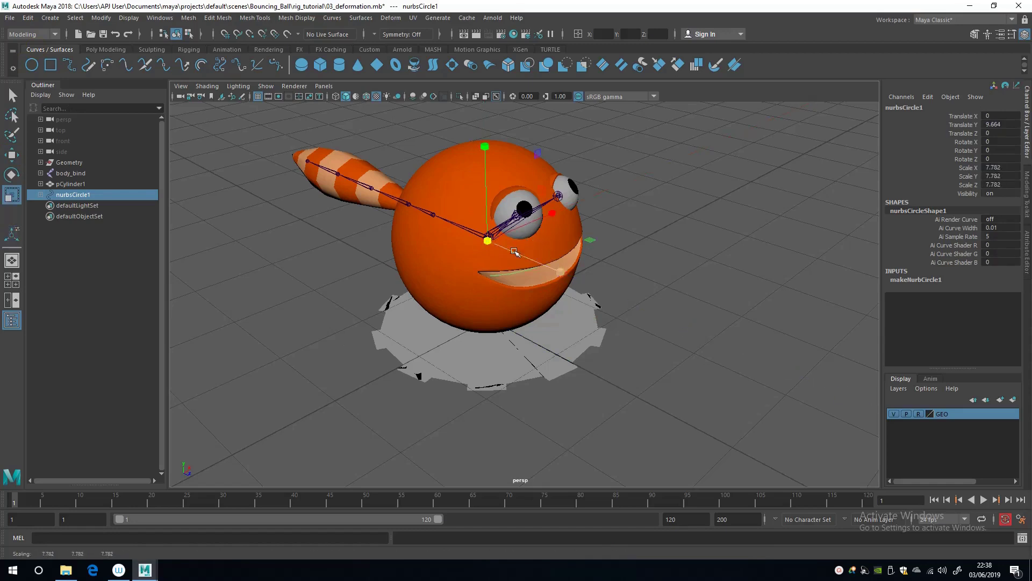
pyautogui.moveTo(487, 241); pyautogui.dragTo(513, 243)
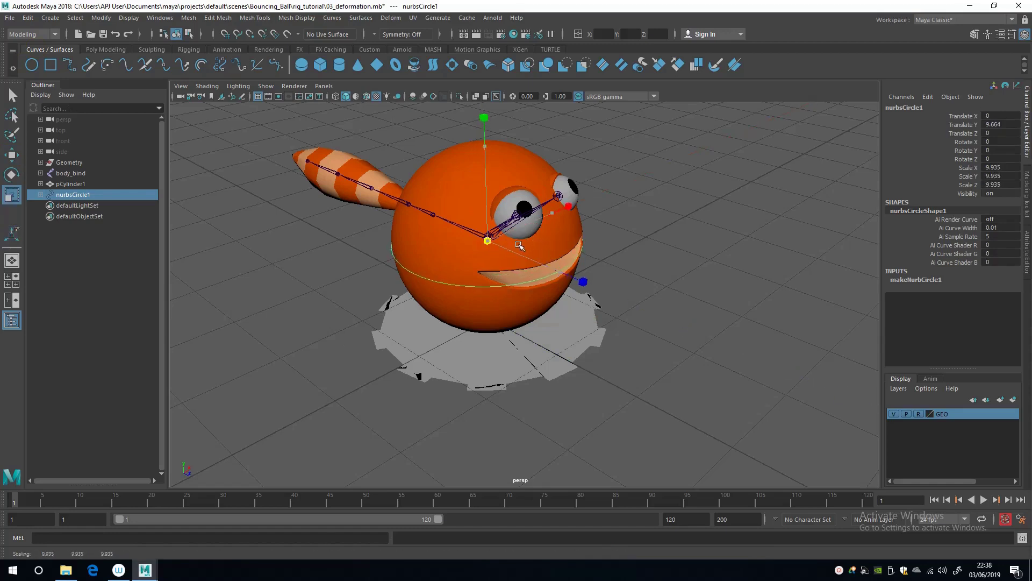
pyautogui.moveTo(400, 299)
pyautogui.keyDown('alt'); pyautogui.mouseDown()
pyautogui.moveTo(311, 230)
pyautogui.moveTo(210, 254)
pyautogui.moveTo(357, 256)
pyautogui.moveTo(322, 251)
pyautogui.moveTo(326, 306)
pyautogui.moveTo(299, 301)
pyautogui.moveTo(411, 291)
pyautogui.mouseUp(); pyautogui.keyUp('alt')
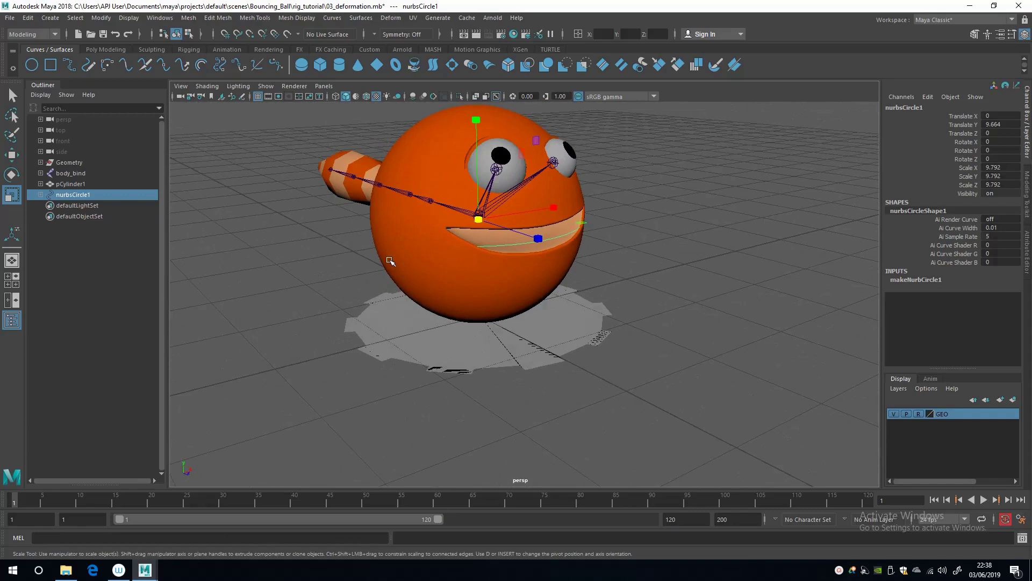
# Delete the NURBS circle around the ball
pyautogui.press('Delete')
pyautogui.keyDown('alt'); pyautogui.moveTo(339, 288); pyautogui.dragTo(330, 261, button='middle'); pyautogui.keyUp('alt')
pyautogui.moveTo(330, 262)
pyautogui.keyDown('alt'); pyautogui.mouseDown()
pyautogui.moveTo(338, 272)
pyautogui.moveTo(318, 250)
pyautogui.mouseUp(); pyautogui.keyUp('alt')
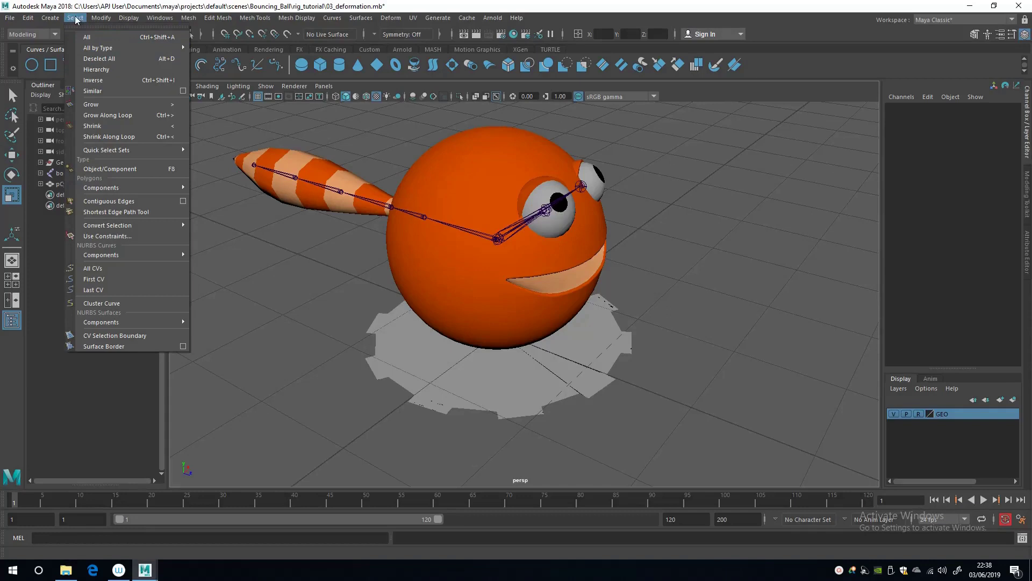
# Activate the CV Curve Tool with its settings shown and set the curve degree to 1 Linear
pyautogui.moveTo(50, 18)
pyautogui.moveTo(73, 99)
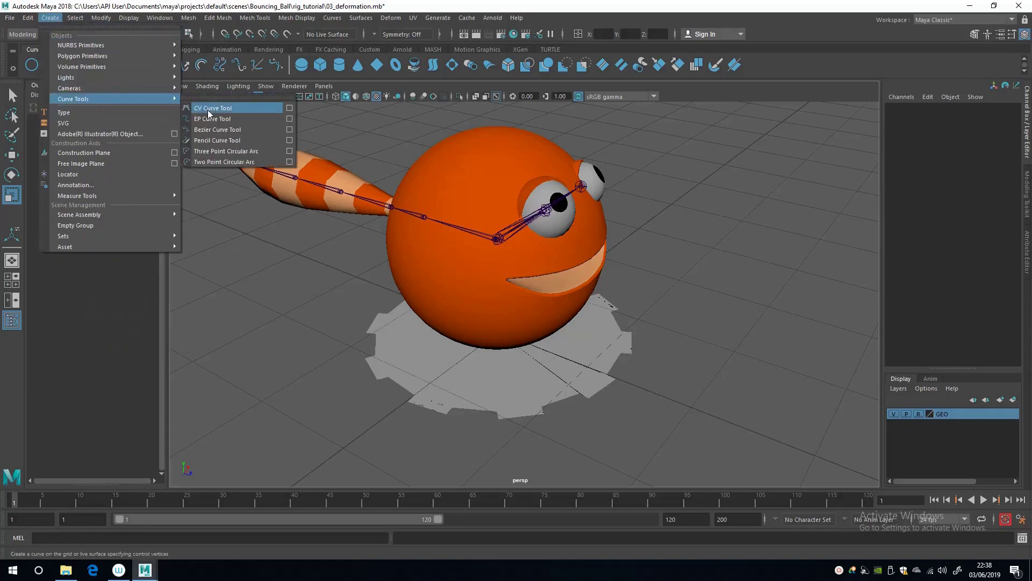
pyautogui.click(206, 108)
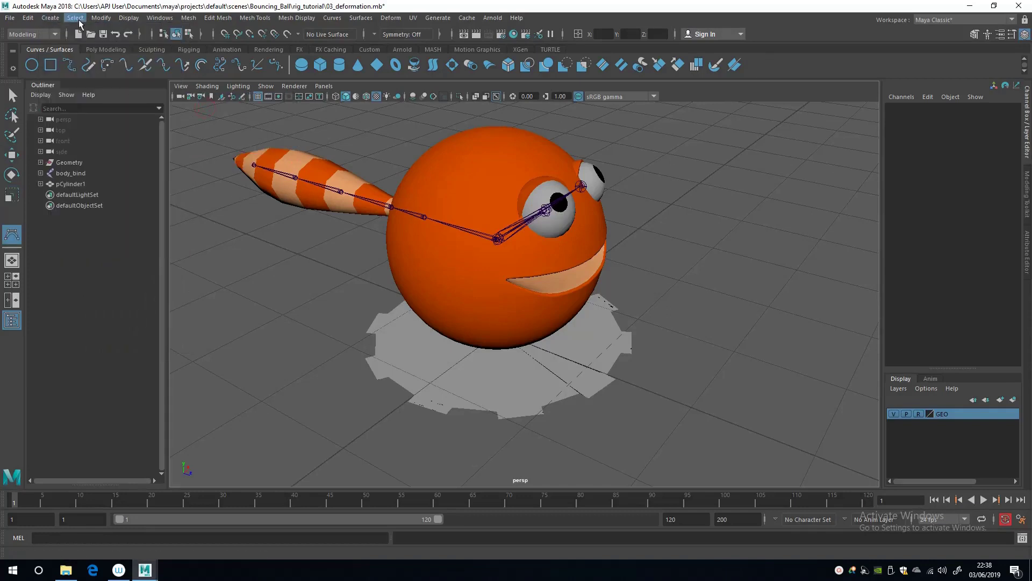
pyautogui.click(50, 18)
pyautogui.moveTo(79, 99)
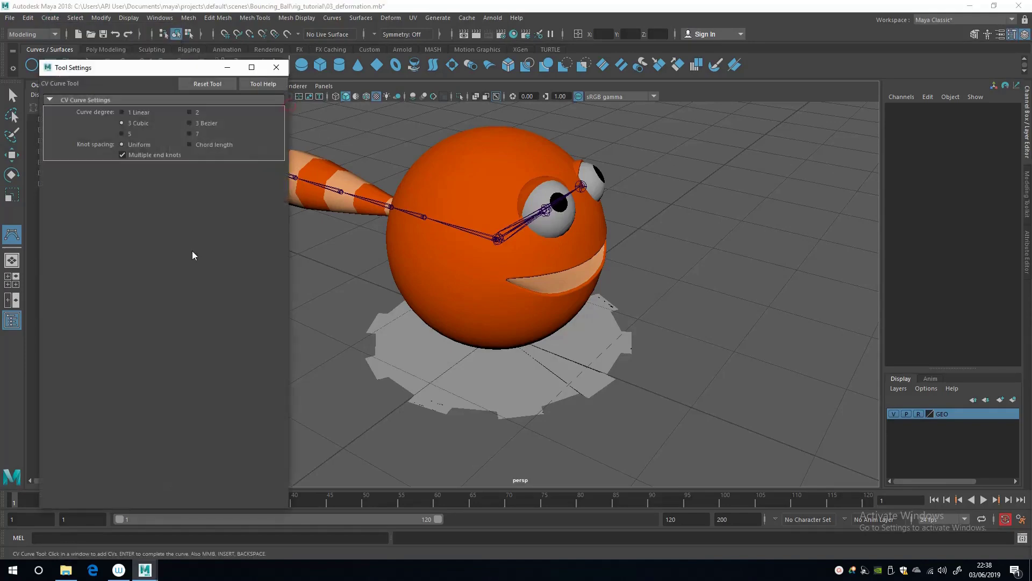
pyautogui.moveTo(390, 311)
pyautogui.keyDown('alt'); pyautogui.mouseDown()
pyautogui.moveTo(451, 311)
pyautogui.moveTo(378, 302)
pyautogui.moveTo(404, 309)
pyautogui.mouseUp(); pyautogui.keyUp('alt')
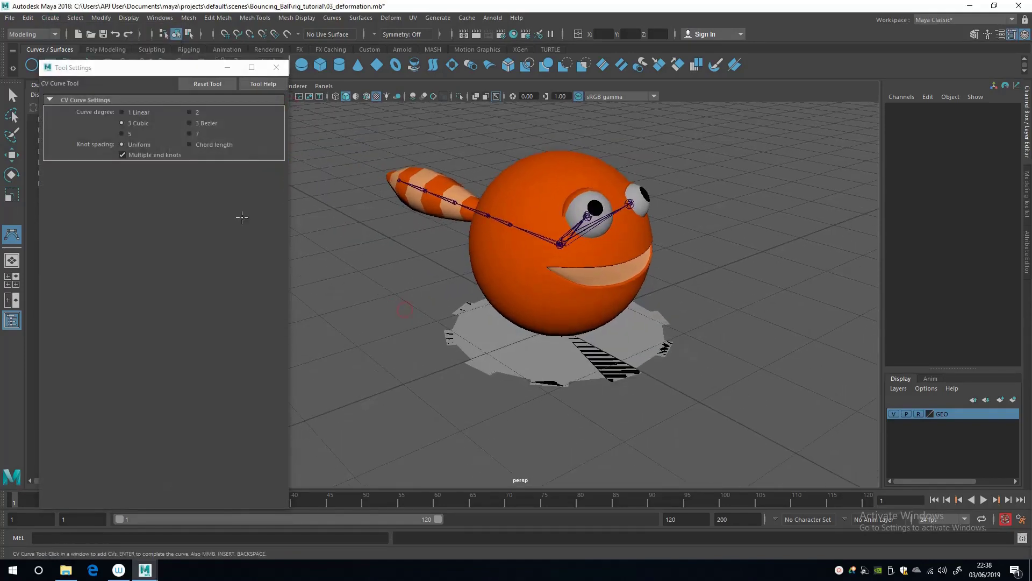
pyautogui.click(122, 111)
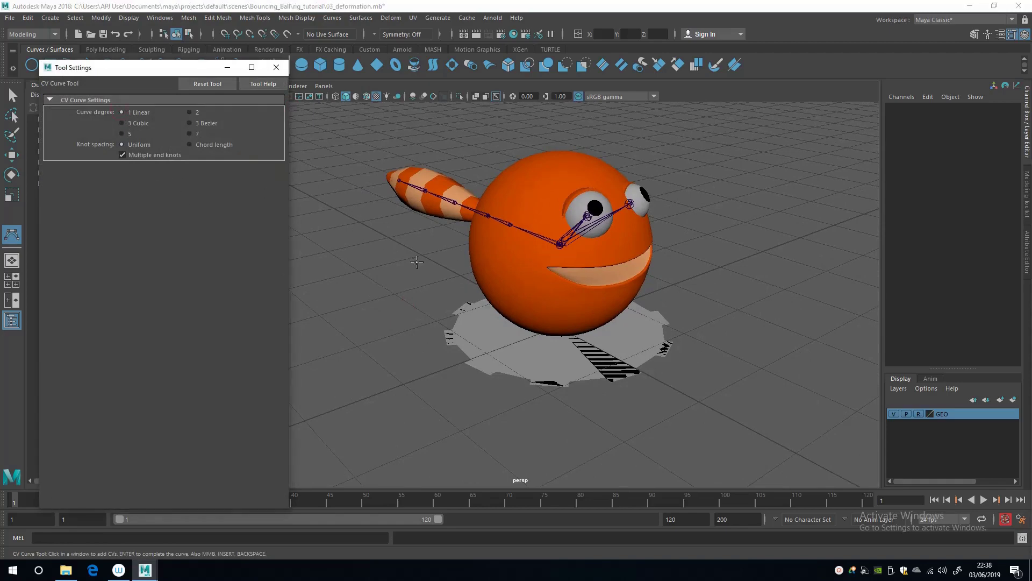
pyautogui.keyDown('alt'); pyautogui.moveTo(417, 262); pyautogui.dragTo(281, 178); pyautogui.keyUp('alt')
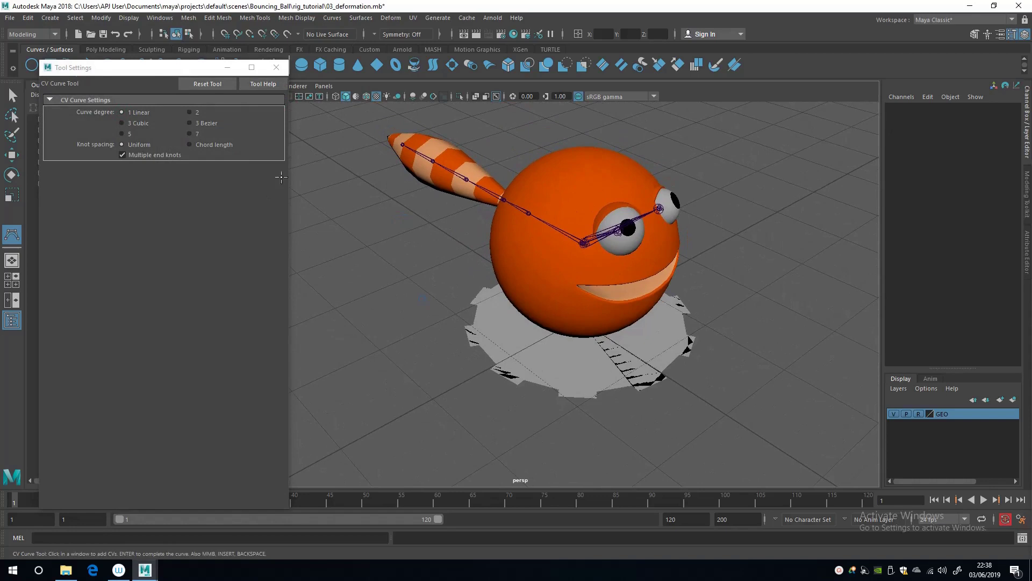
pyautogui.moveTo(150, 67)
pyautogui.mouseDown()
pyautogui.moveTo(166, 173)
pyautogui.moveTo(166, 139)
pyautogui.mouseUp()
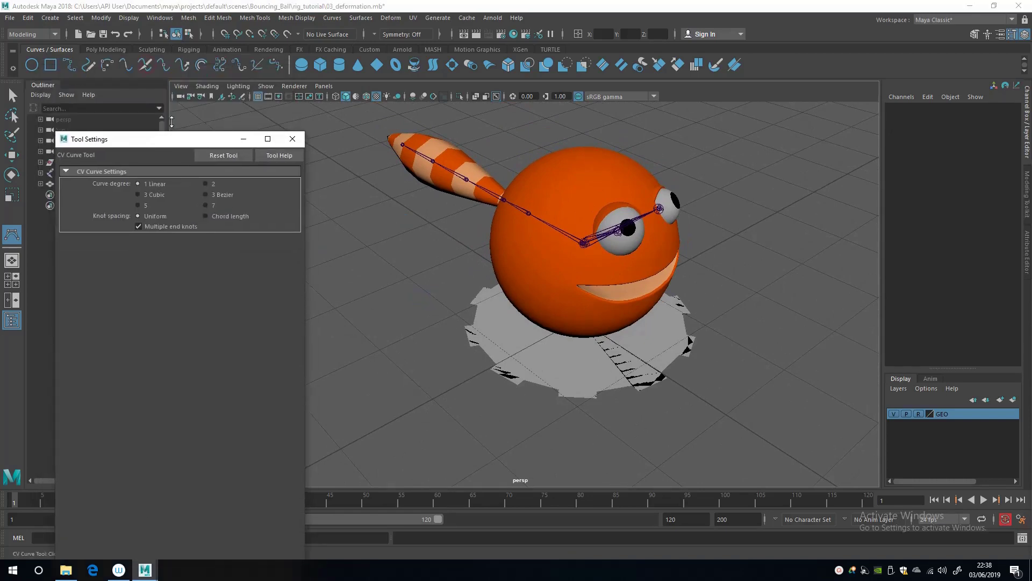
# Show Wireframe on Shaded in the viewport so the toothed disc's corners can be targeted
pyautogui.click(205, 88)
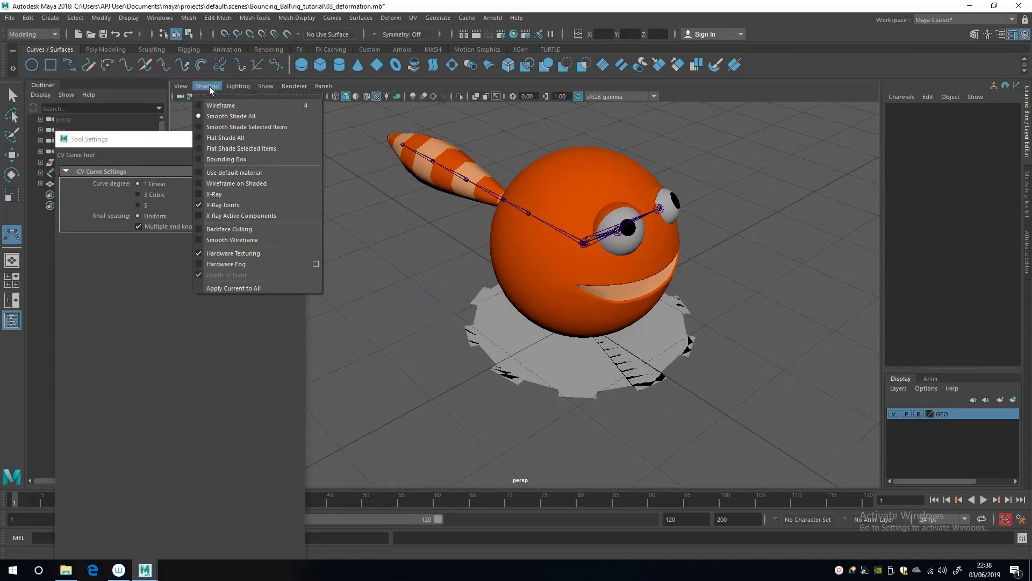
pyautogui.click(223, 186)
pyautogui.keyDown('alt'); pyautogui.moveTo(515, 344); pyautogui.dragTo(475, 270, button='middle'); pyautogui.keyUp('alt')
pyautogui.keyDown('alt'); pyautogui.moveTo(476, 271); pyautogui.dragTo(511, 274, button='right'); pyautogui.keyUp('alt')
pyautogui.keyDown('alt'); pyautogui.moveTo(469, 330); pyautogui.dragTo(519, 316); pyautogui.keyUp('alt')
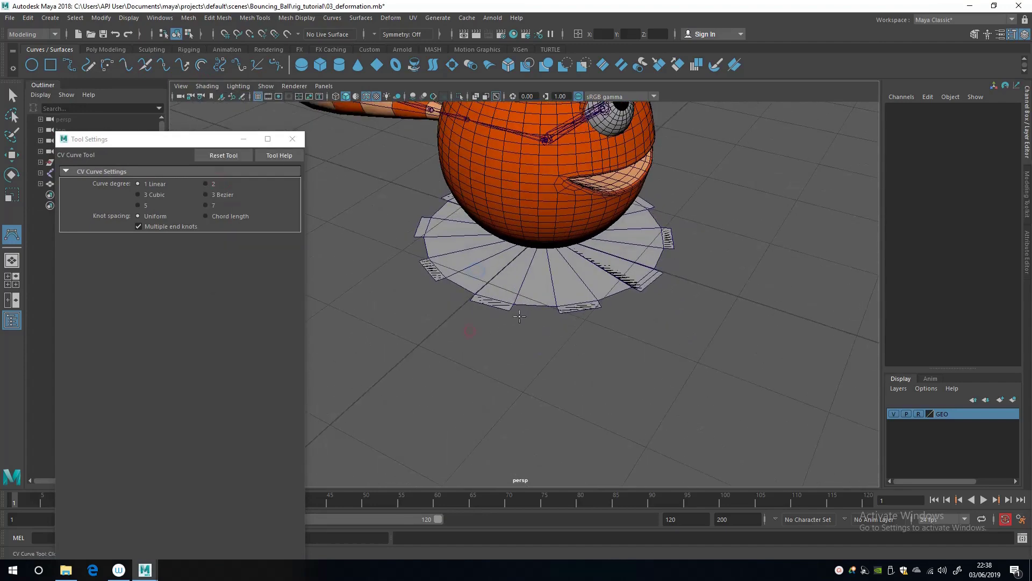
pyautogui.keyDown('alt'); pyautogui.moveTo(506, 321); pyautogui.dragTo(521, 362, button='middle'); pyautogui.keyUp('alt')
pyautogui.keyDown('alt'); pyautogui.moveTo(521, 362); pyautogui.dragTo(518, 350, button='right'); pyautogui.keyUp('alt')
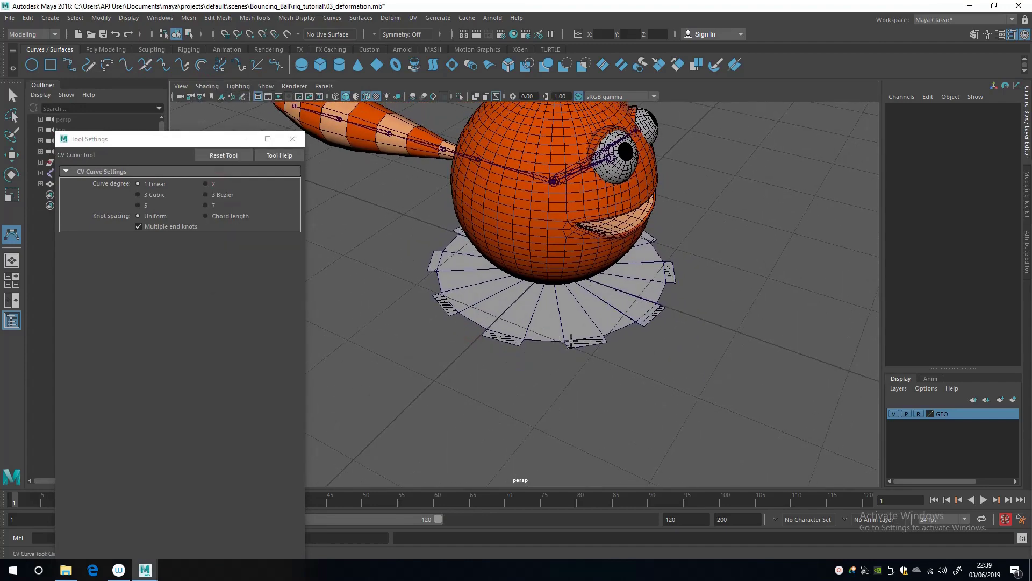
# Draw a linear CV curve along the first half of the disc's toothed rim, snapping each point to a tooth corner
pyautogui.press('v')
pyautogui.click(604, 335)
pyautogui.click(607, 342)
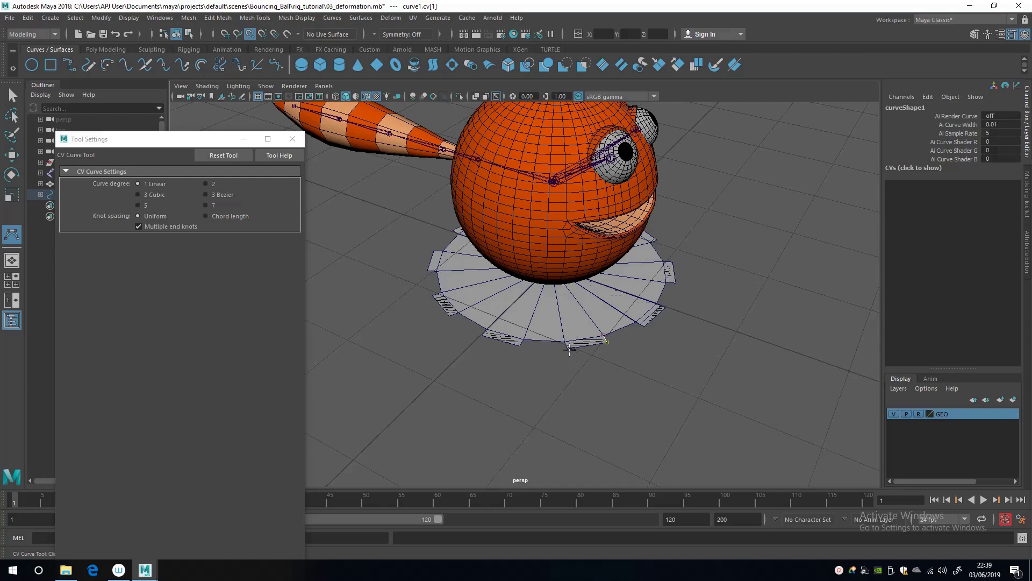
pyautogui.click(568, 348)
pyautogui.click(564, 341)
pyautogui.click(523, 339)
pyautogui.click(521, 346)
pyautogui.click(483, 334)
pyautogui.click(458, 313)
pyautogui.click(450, 315)
pyautogui.click(432, 295)
pyautogui.click(442, 292)
pyautogui.click(438, 272)
pyautogui.click(428, 270)
pyautogui.click(434, 251)
pyautogui.click(443, 251)
pyautogui.click(458, 233)
pyautogui.click(452, 231)
# Continue the curve around the far side of the disc, snapping points to the inner and outer tooth corners
pyautogui.keyDown('alt'); pyautogui.moveTo(373, 290); pyautogui.dragTo(585, 315); pyautogui.keyUp('alt')
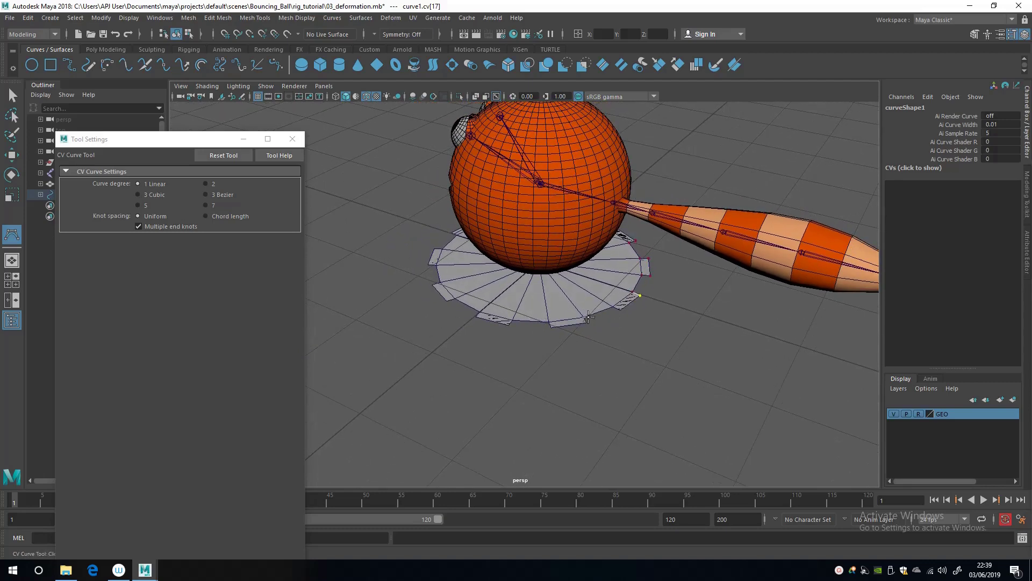
pyautogui.press('v')
pyautogui.click(620, 310)
pyautogui.click(612, 306)
pyautogui.click(583, 317)
pyautogui.click(586, 322)
pyautogui.click(551, 327)
pyautogui.click(548, 322)
pyautogui.click(512, 320)
pyautogui.click(508, 325)
pyautogui.click(477, 313)
pyautogui.click(455, 299)
pyautogui.click(432, 284)
pyautogui.click(440, 282)
pyautogui.click(436, 264)
pyautogui.click(428, 264)
pyautogui.click(429, 263)
pyautogui.click(434, 249)
pyautogui.click(441, 249)
pyautogui.click(455, 234)
# Undo the last misplaced curve point and snap it again to the outer corner of the tooth
pyautogui.keyDown('alt'); pyautogui.moveTo(402, 276); pyautogui.dragTo(514, 277); pyautogui.keyUp('alt')
pyautogui.keyDown('alt'); pyautogui.moveTo(514, 276); pyautogui.dragTo(543, 306, button='right'); pyautogui.keyUp('alt')
pyautogui.keyDown('alt'); pyautogui.moveTo(543, 306); pyautogui.dragTo(539, 362); pyautogui.keyUp('alt')
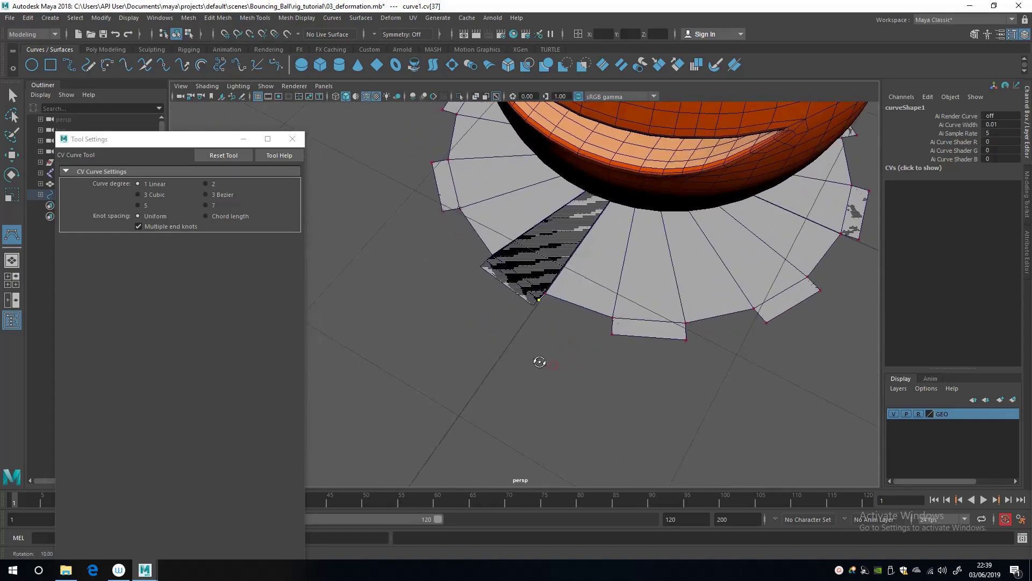
pyautogui.keyDown('alt'); pyautogui.moveTo(452, 307); pyautogui.dragTo(431, 280); pyautogui.keyUp('alt')
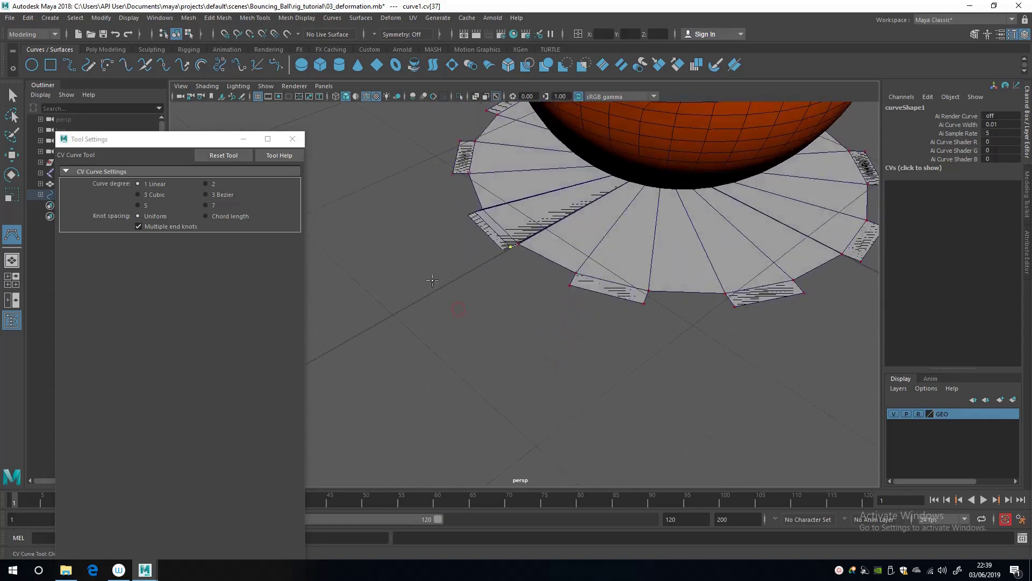
pyautogui.keyDown('alt'); pyautogui.moveTo(432, 280); pyautogui.dragTo(475, 302, button='right'); pyautogui.keyUp('alt')
pyautogui.keyDown('alt'); pyautogui.moveTo(475, 302); pyautogui.dragTo(499, 271); pyautogui.keyUp('alt')
pyautogui.keyDown('alt'); pyautogui.moveTo(456, 275); pyautogui.dragTo(450, 272, button='right'); pyautogui.keyUp('alt')
pyautogui.moveTo(461, 285)
pyautogui.keyDown('alt'); pyautogui.mouseDown()
pyautogui.moveTo(483, 290)
pyautogui.moveTo(461, 285)
pyautogui.moveTo(465, 300)
pyautogui.mouseUp(); pyautogui.keyUp('alt')
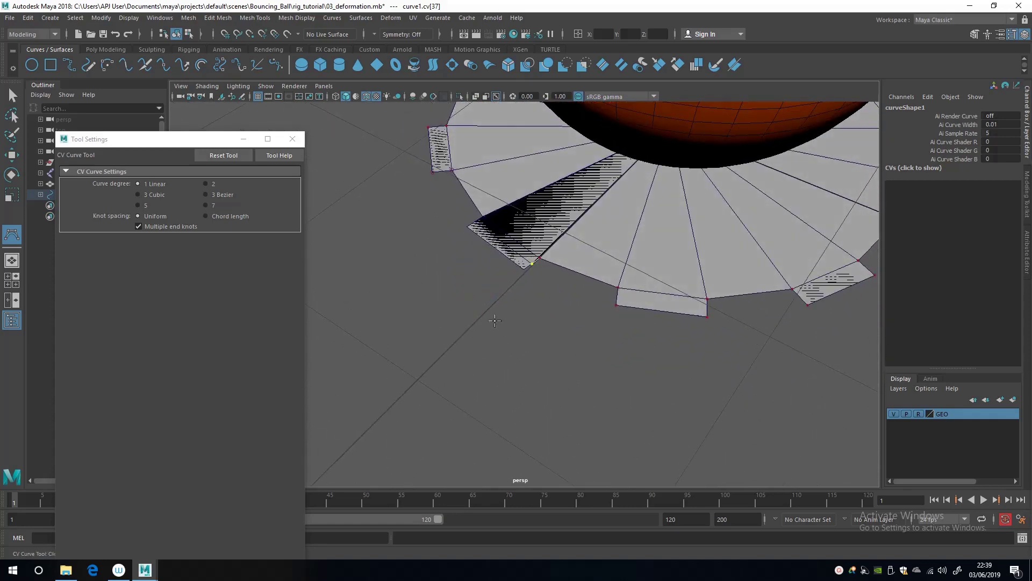
pyautogui.hotkey('ctrl', 'z')
pyautogui.press('v')
pyautogui.click(522, 268)
pyautogui.keyDown('alt'); pyautogui.moveTo(519, 270); pyautogui.dragTo(575, 302); pyautogui.keyUp('alt')
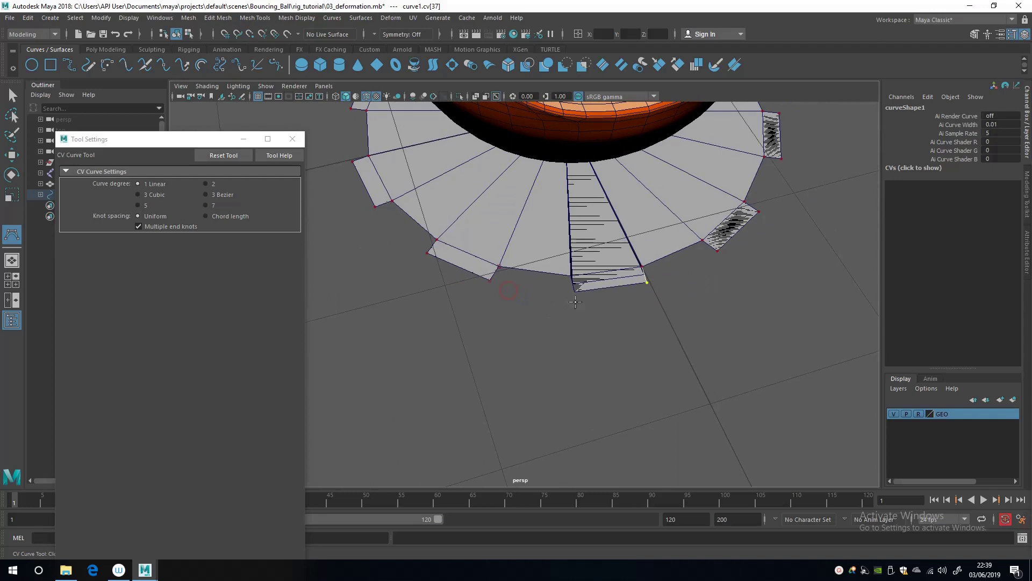
# Snap the remaining points back to the curve's start to close the toothed outline, complete the curve and close the tool settings
pyautogui.press('v')
pyautogui.click(573, 292)
pyautogui.click(568, 275)
pyautogui.click(497, 266)
pyautogui.keyDown('alt'); pyautogui.moveTo(539, 328); pyautogui.dragTo(569, 263); pyautogui.keyUp('alt')
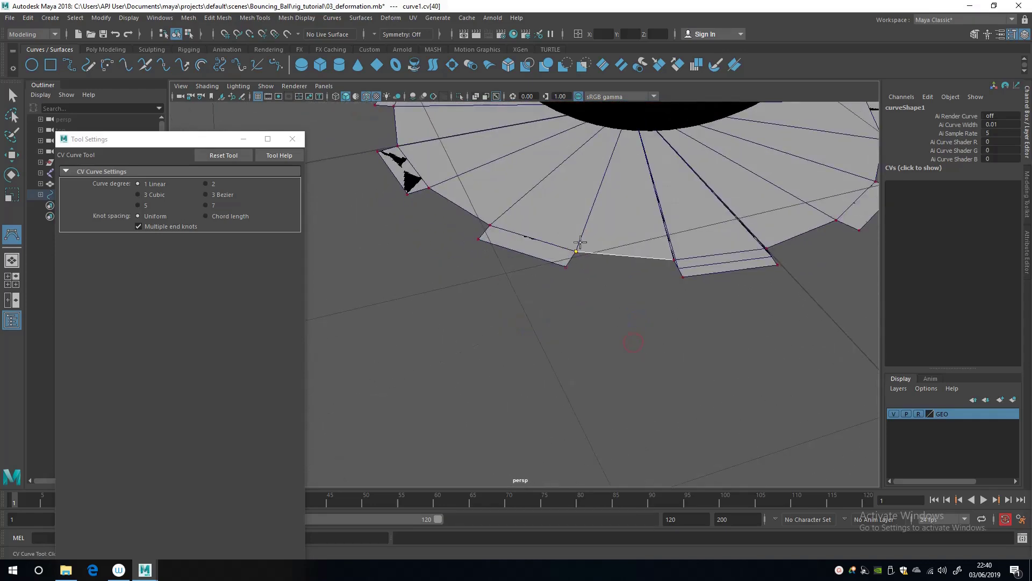
pyautogui.keyDown('alt'); pyautogui.moveTo(585, 329); pyautogui.dragTo(560, 311, button='right'); pyautogui.keyUp('alt')
pyautogui.keyDown('alt'); pyautogui.moveTo(560, 310); pyautogui.dragTo(560, 333, button='middle'); pyautogui.keyUp('alt')
pyautogui.keyDown('alt'); pyautogui.moveTo(559, 333); pyautogui.dragTo(523, 314); pyautogui.keyUp('alt')
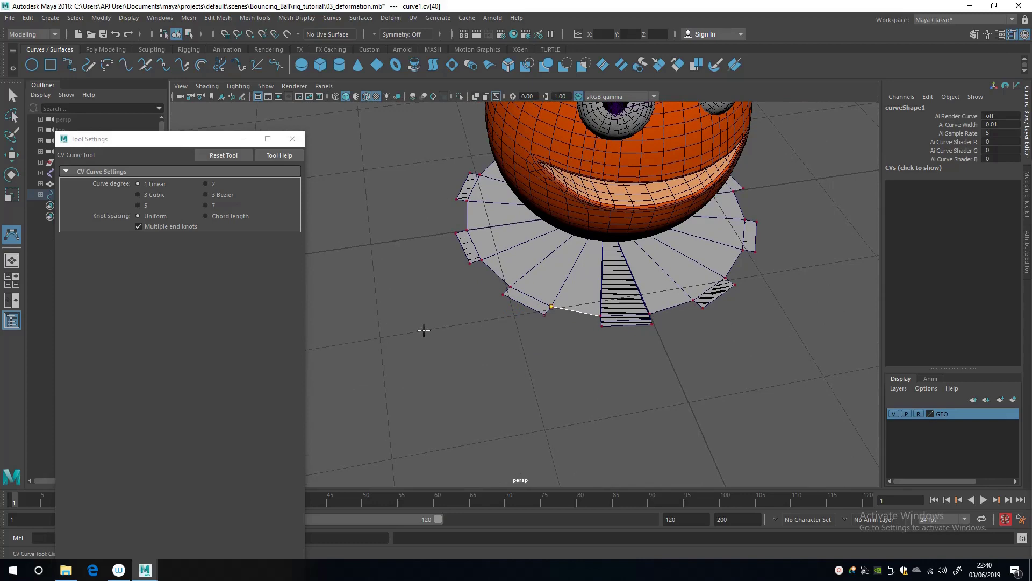
pyautogui.press('r')
pyautogui.keyDown('alt'); pyautogui.moveTo(507, 355); pyautogui.dragTo(530, 345); pyautogui.keyUp('alt')
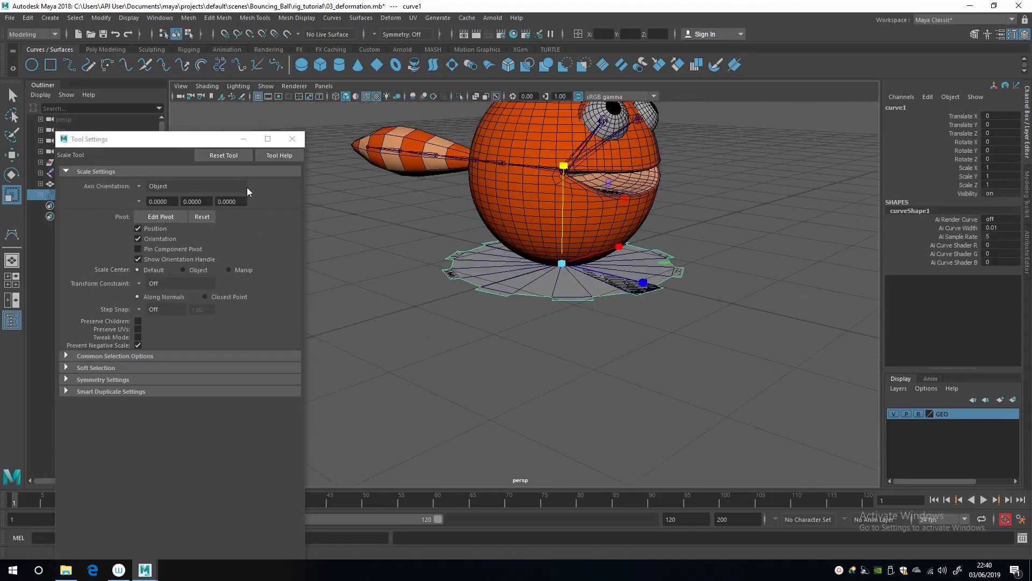
pyautogui.click(292, 138)
pyautogui.keyDown('alt'); pyautogui.moveTo(388, 315); pyautogui.dragTo(420, 301); pyautogui.keyUp('alt')
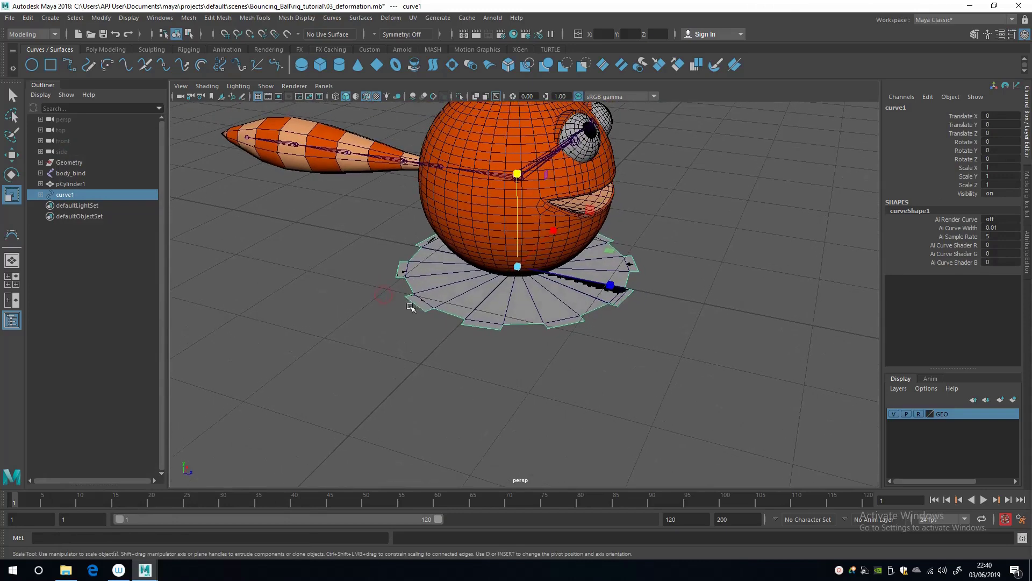
# Delete the flattened polygon disc, keeping only the traced curve
pyautogui.press('q')
pyautogui.click(461, 305)
pyautogui.press('Delete')
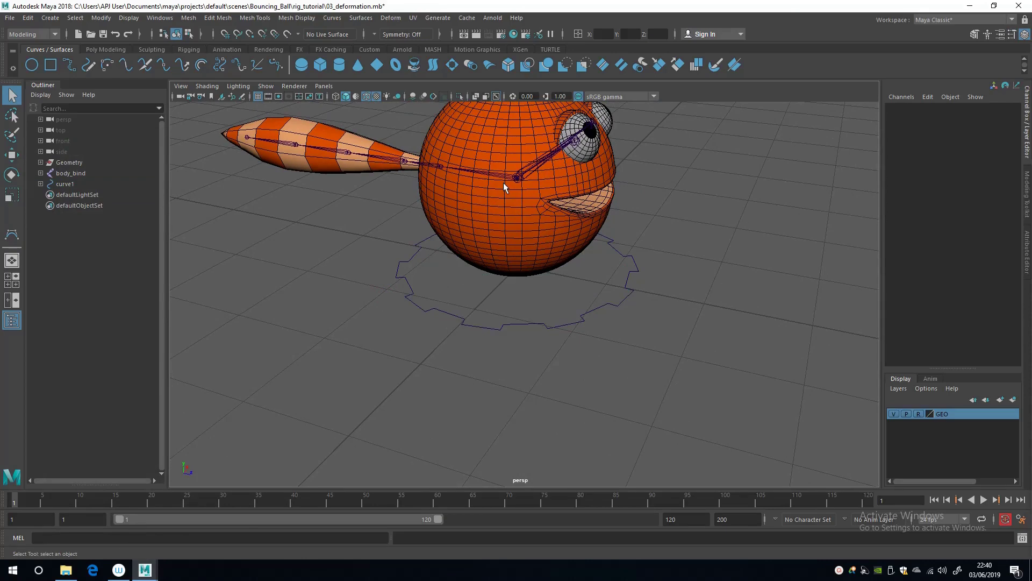
pyautogui.keyDown('alt'); pyautogui.moveTo(477, 318); pyautogui.dragTo(482, 335, button='middle'); pyautogui.keyUp('alt')
pyautogui.keyDown('alt'); pyautogui.moveTo(483, 335); pyautogui.dragTo(476, 337); pyautogui.keyUp('alt')
# Hide the GEO layer and snap the toothed curve up onto the body joint at Translate Y 10
pyautogui.moveTo(485, 328); pyautogui.dragTo(494, 284)
pyautogui.press('w')
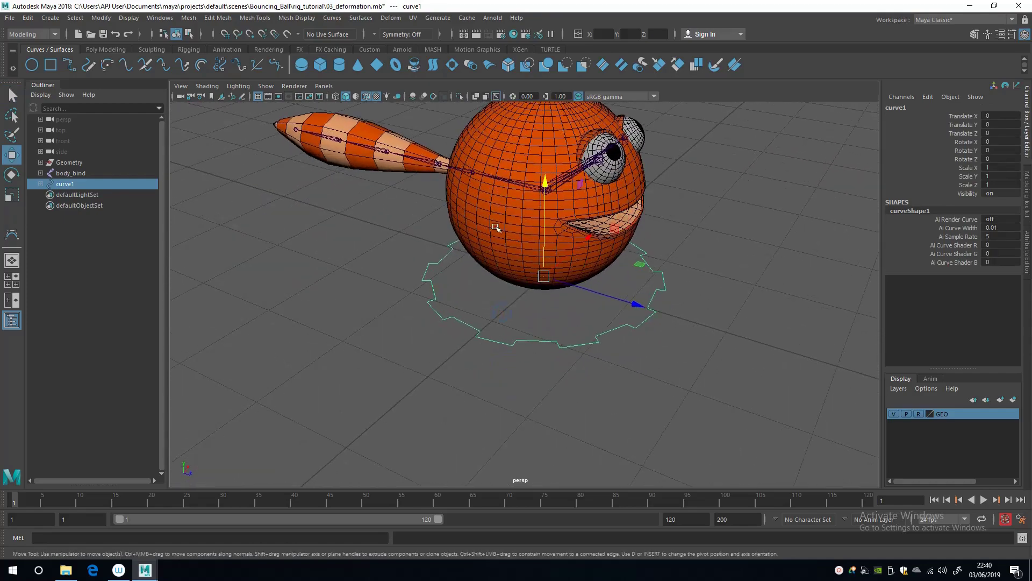
pyautogui.keyDown('alt'); pyautogui.moveTo(491, 321); pyautogui.dragTo(450, 325); pyautogui.keyUp('alt')
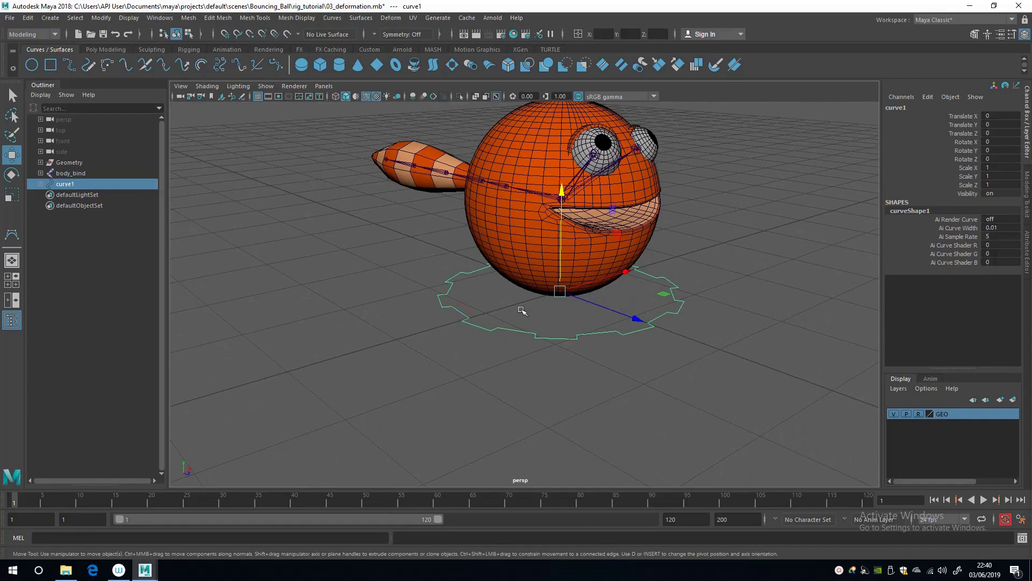
pyautogui.keyDown('alt'); pyautogui.moveTo(522, 311); pyautogui.dragTo(509, 344); pyautogui.keyUp('alt')
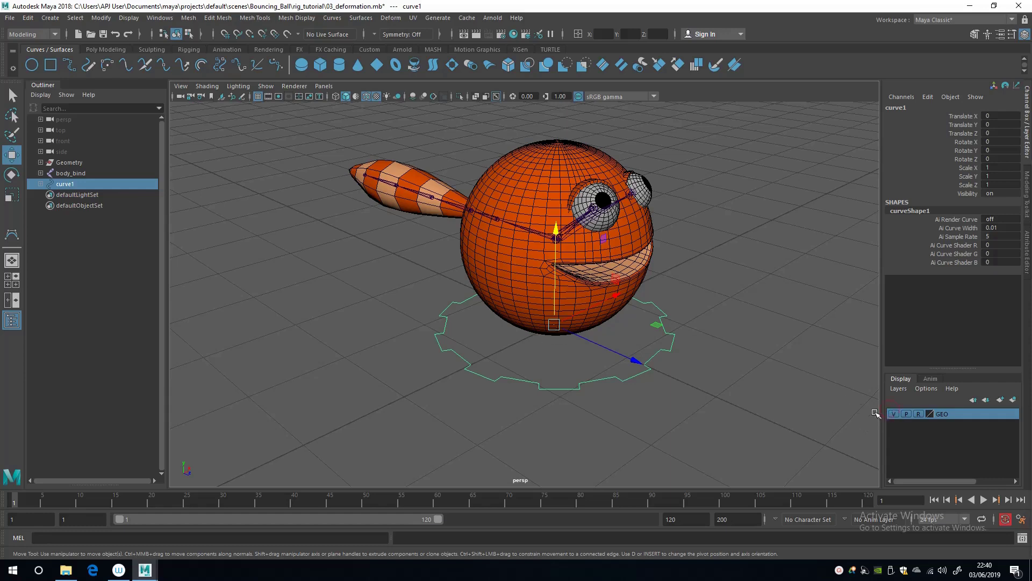
pyautogui.click(894, 414)
pyautogui.press('v')
pyautogui.moveTo(554, 325); pyautogui.dragTo(556, 239)
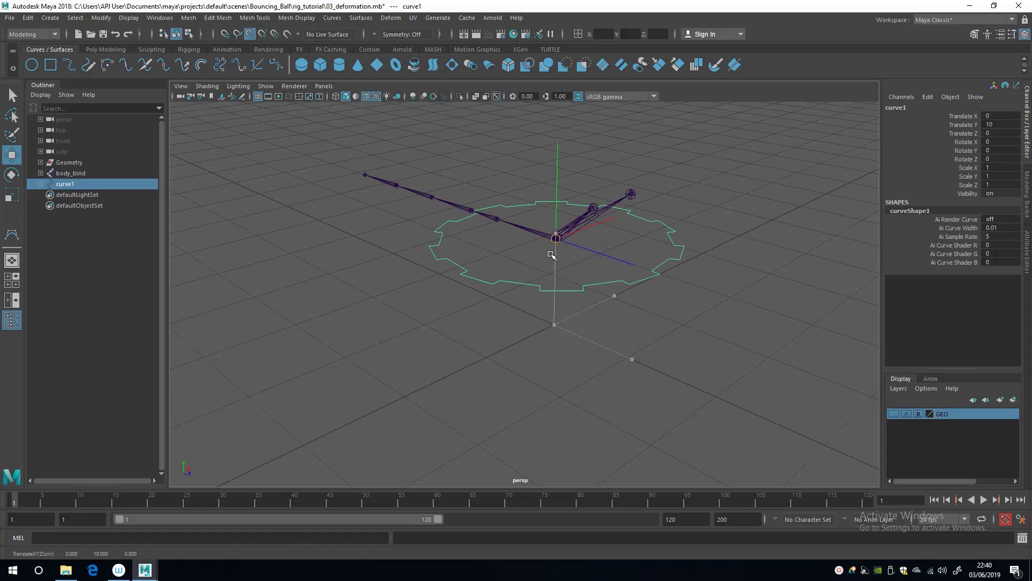
pyautogui.keyDown('alt'); pyautogui.moveTo(484, 299); pyautogui.dragTo(508, 268); pyautogui.keyUp('alt')
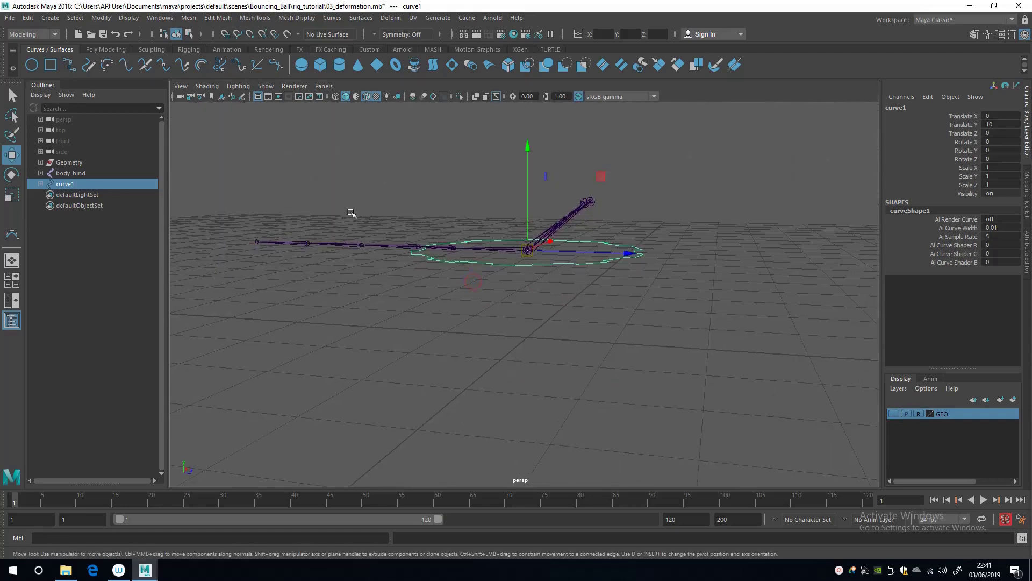
# Expand the body_bind hierarchy and check the root joint the curve is aligned to
pyautogui.click(40, 172)
pyautogui.click(40, 174)
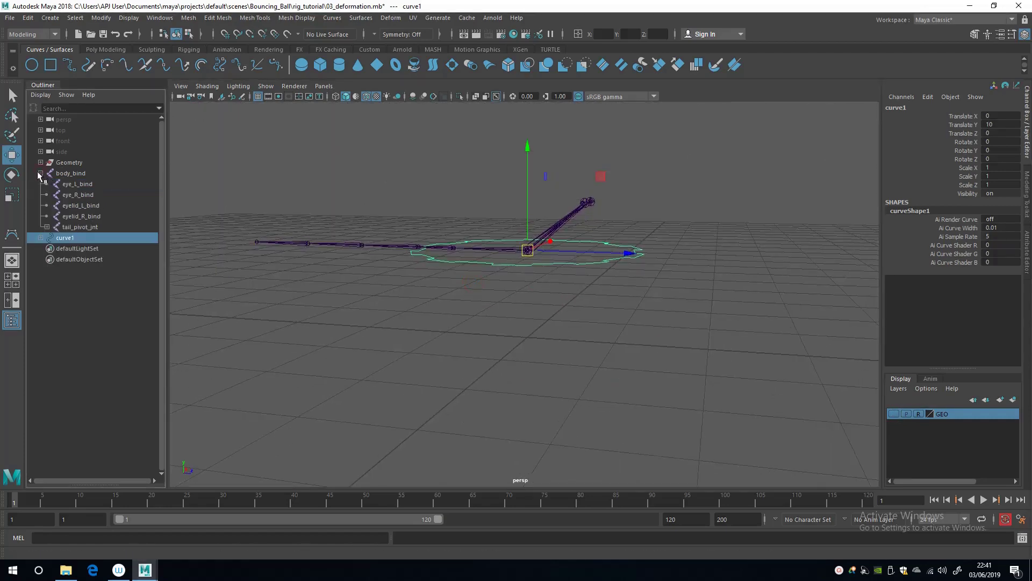
pyautogui.click(69, 173)
pyautogui.keyDown('alt'); pyautogui.moveTo(341, 259); pyautogui.dragTo(457, 322); pyautogui.keyUp('alt')
pyautogui.click(457, 322)
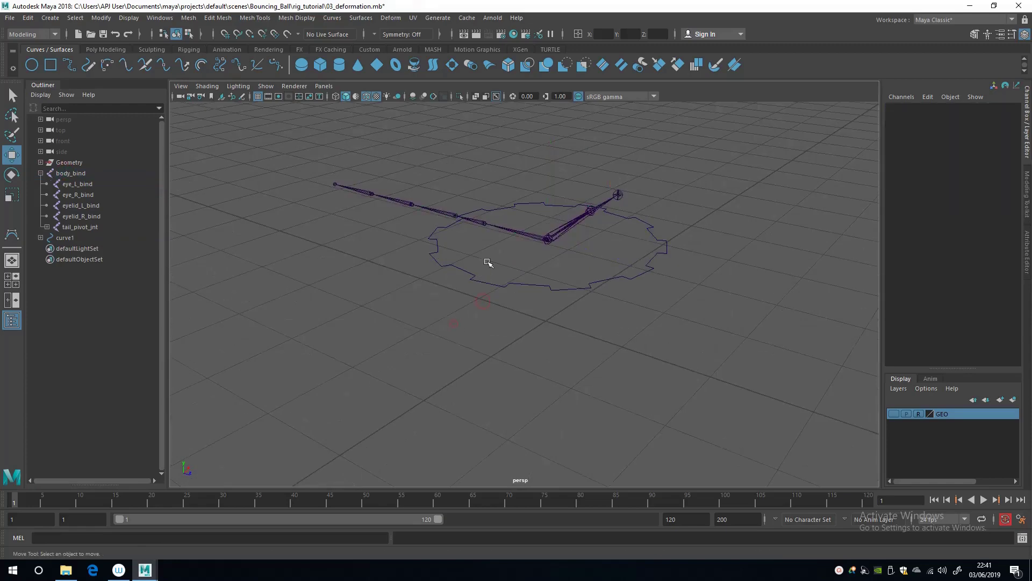
# Reselect the toothed curve and snap it once more to the centre of the body_bind joint
pyautogui.moveTo(489, 267); pyautogui.dragTo(501, 310)
pyautogui.click(528, 297)
pyautogui.moveTo(524, 258); pyautogui.dragTo(564, 322)
pyautogui.press('v')
pyautogui.moveTo(547, 240); pyautogui.dragTo(532, 216)
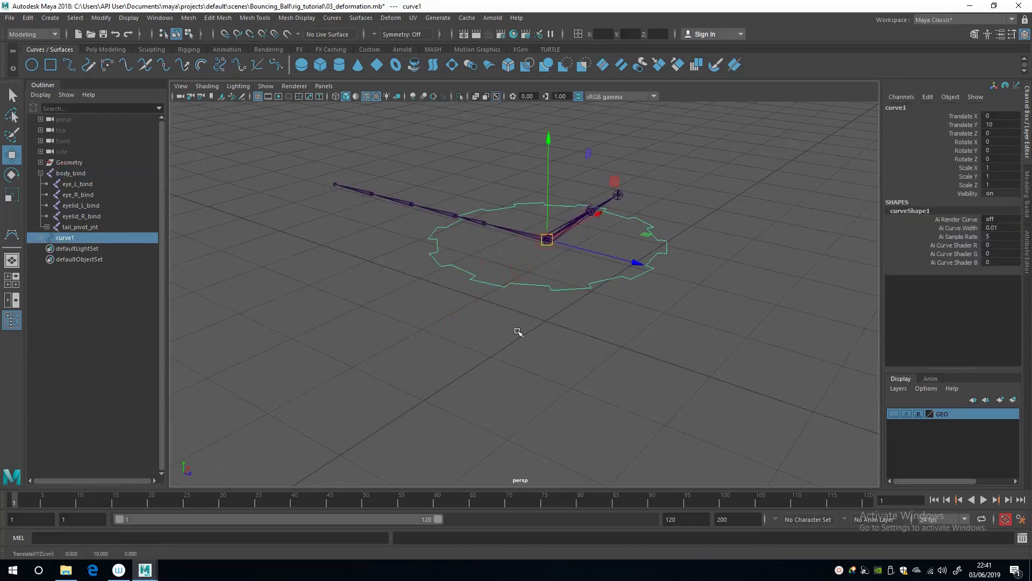
pyautogui.keyDown('alt'); pyautogui.moveTo(511, 317); pyautogui.dragTo(425, 322); pyautogui.keyUp('alt')
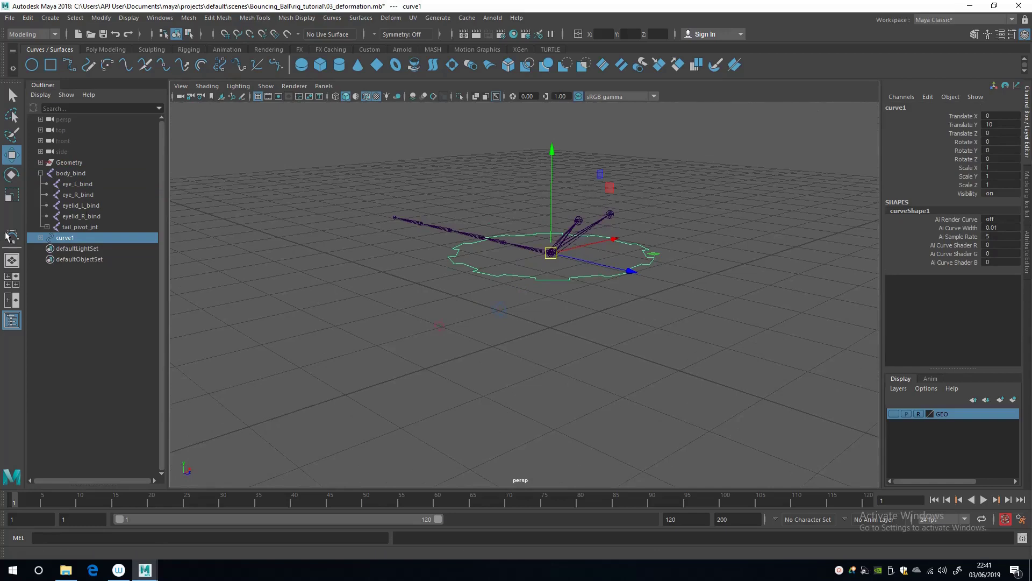
# Expand the toothed curve to show its shape node and rename the curve body_ctrl
pyautogui.click(40, 237)
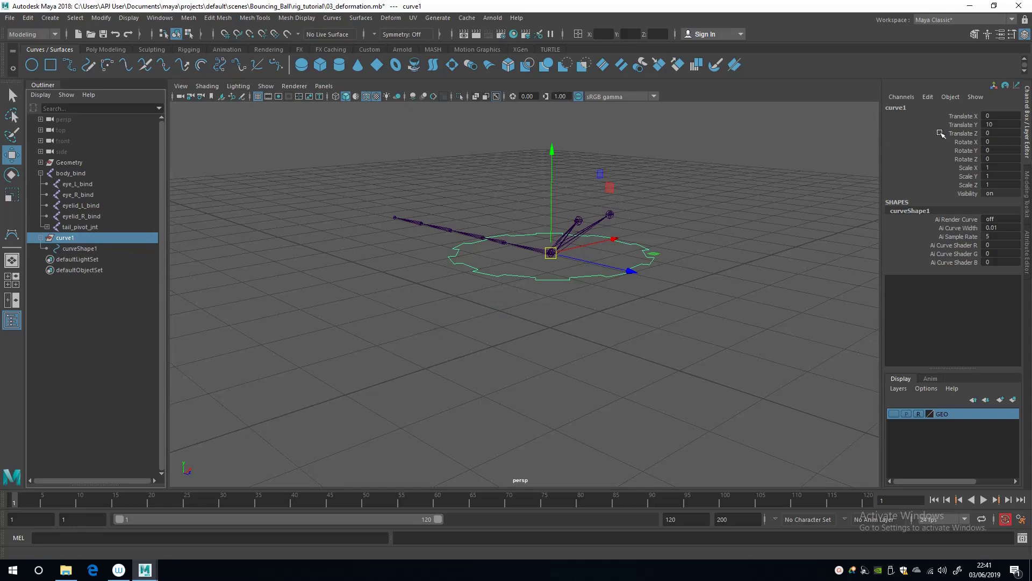
pyautogui.click(916, 110)
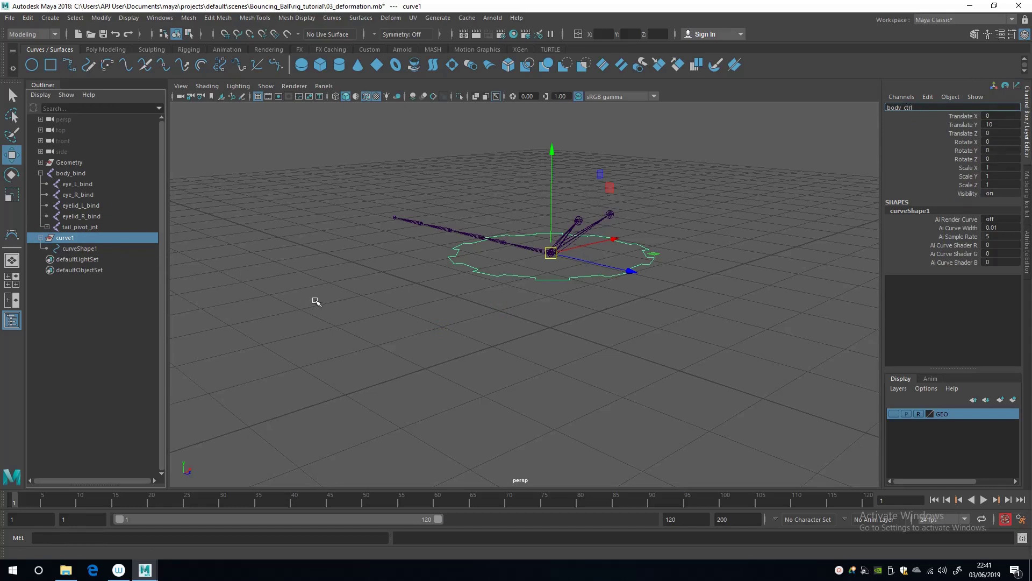
pyautogui.press('Return')
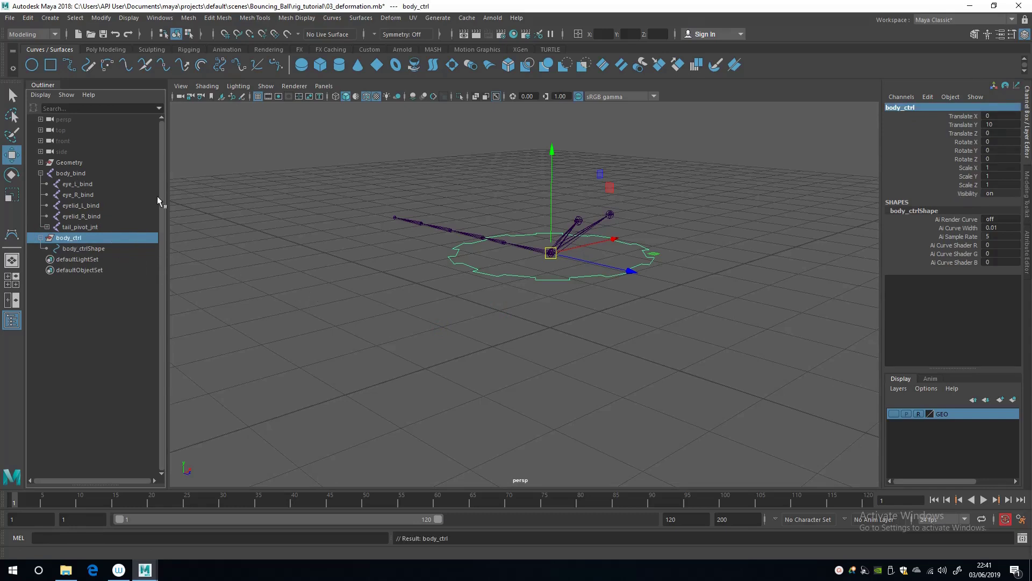
# Duplicate body_ctrl and delete the duplicate's shape node, keeping only its empty transform
pyautogui.keyDown('alt'); pyautogui.moveTo(327, 258); pyautogui.dragTo(317, 265, button='middle'); pyautogui.keyUp('alt')
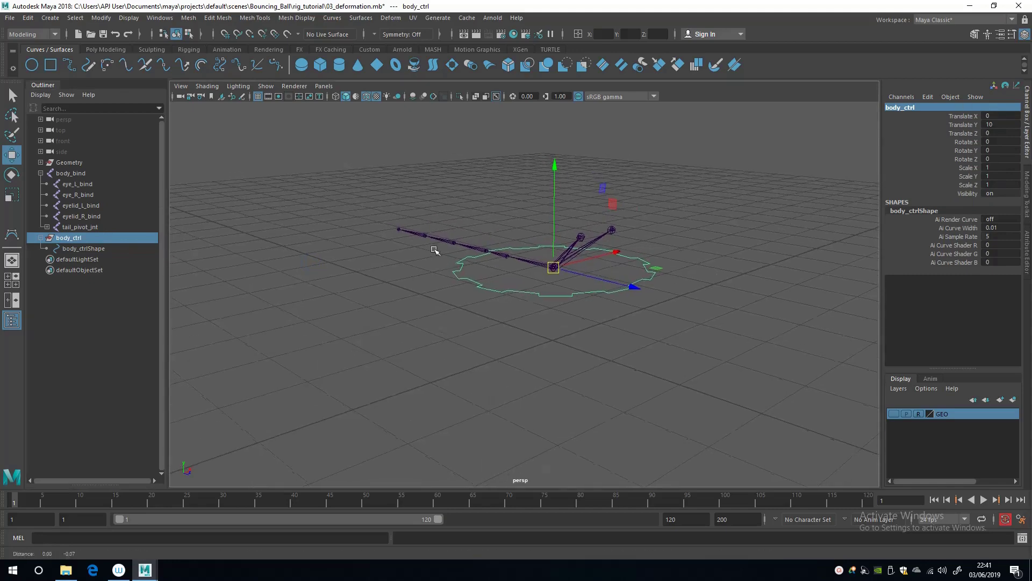
pyautogui.keyDown('alt'); pyautogui.moveTo(429, 246); pyautogui.dragTo(451, 250, button='middle'); pyautogui.keyUp('alt')
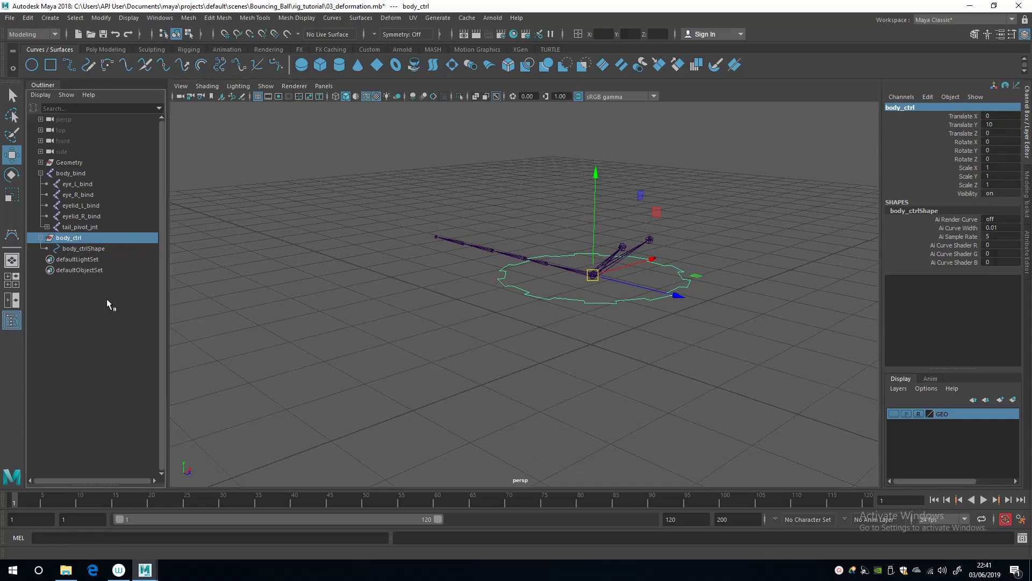
pyautogui.hotkey('ctrl', 'd')
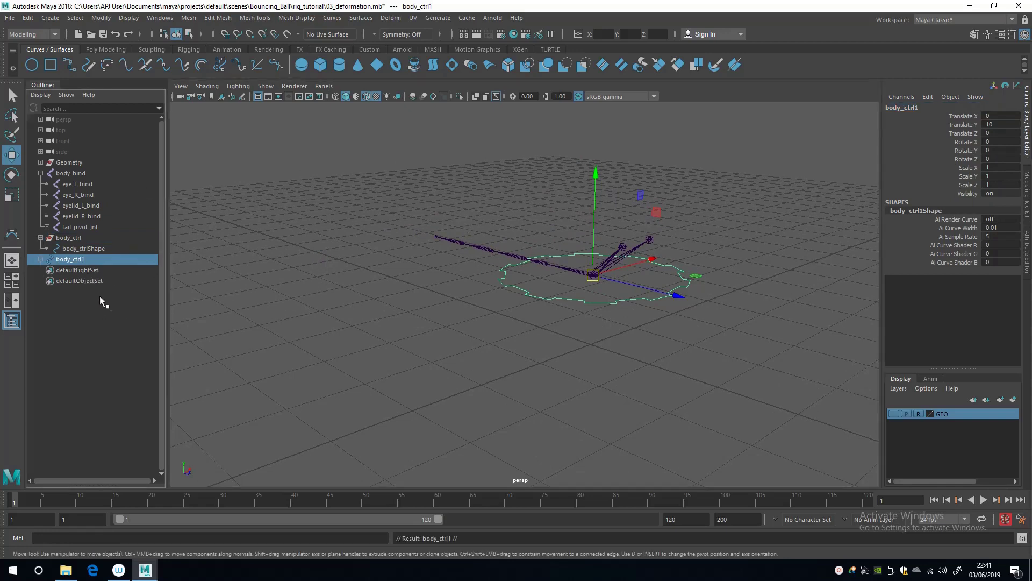
pyautogui.click(41, 259)
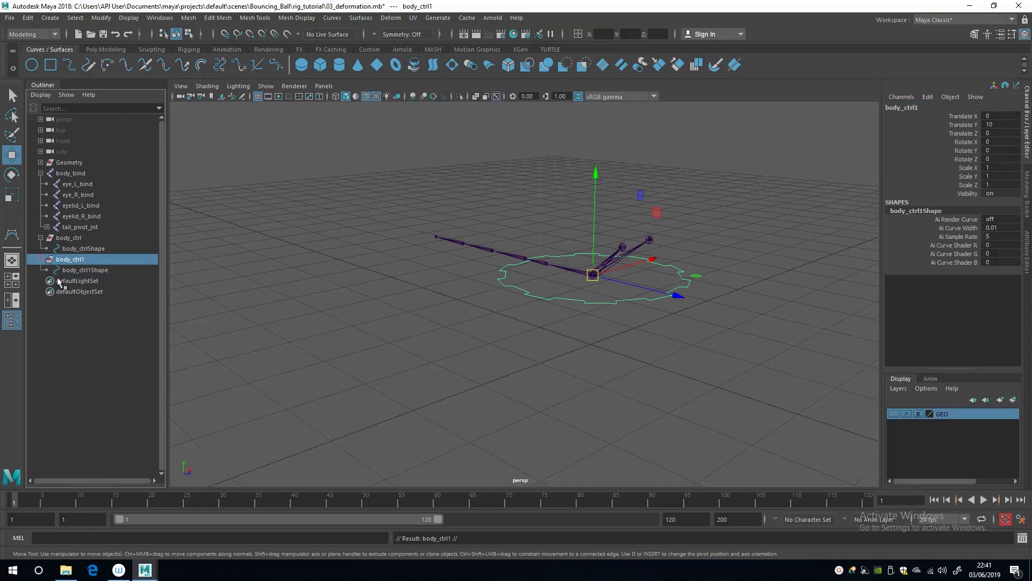
pyautogui.click(41, 95)
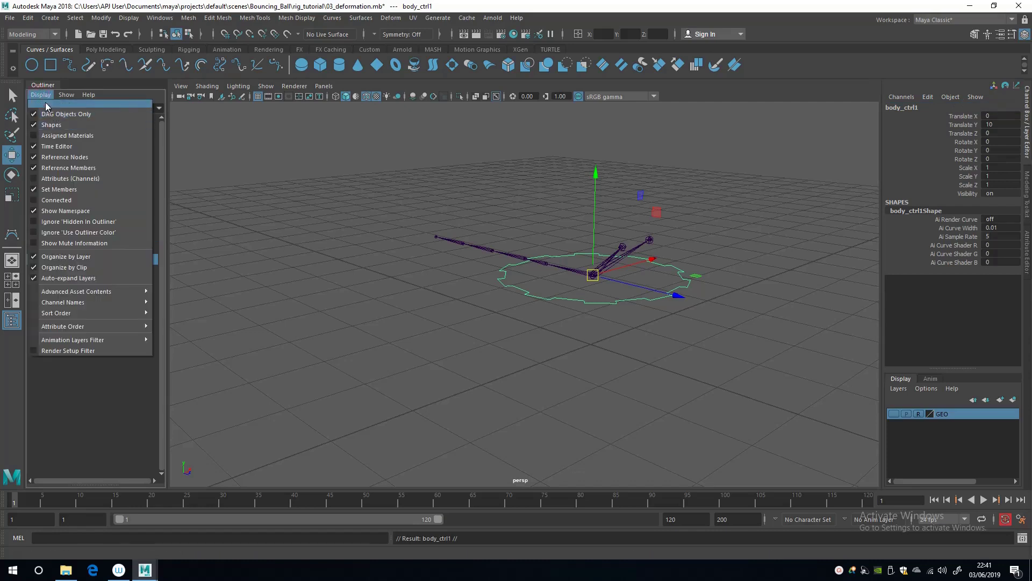
pyautogui.click(39, 94)
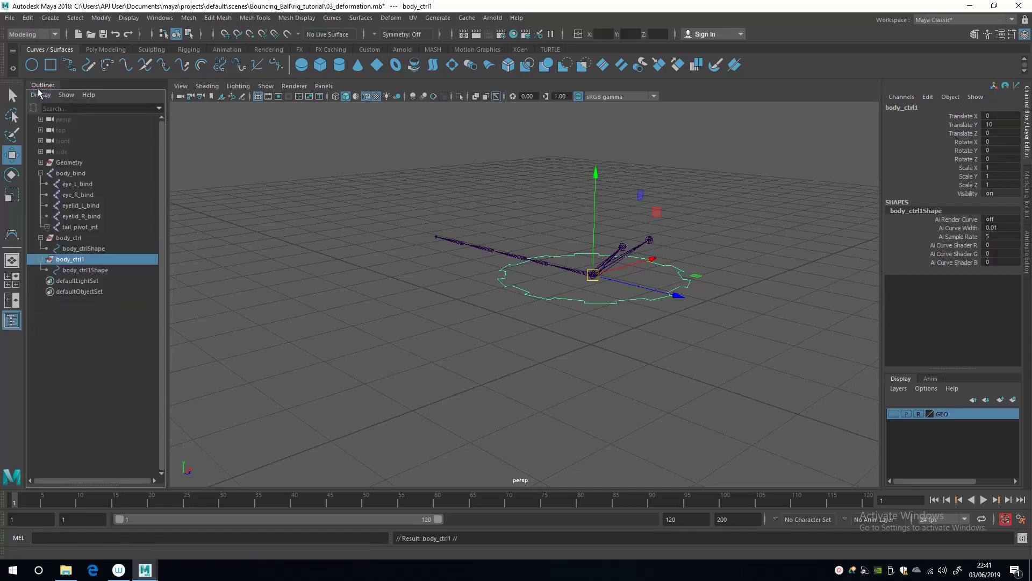
pyautogui.click(75, 269)
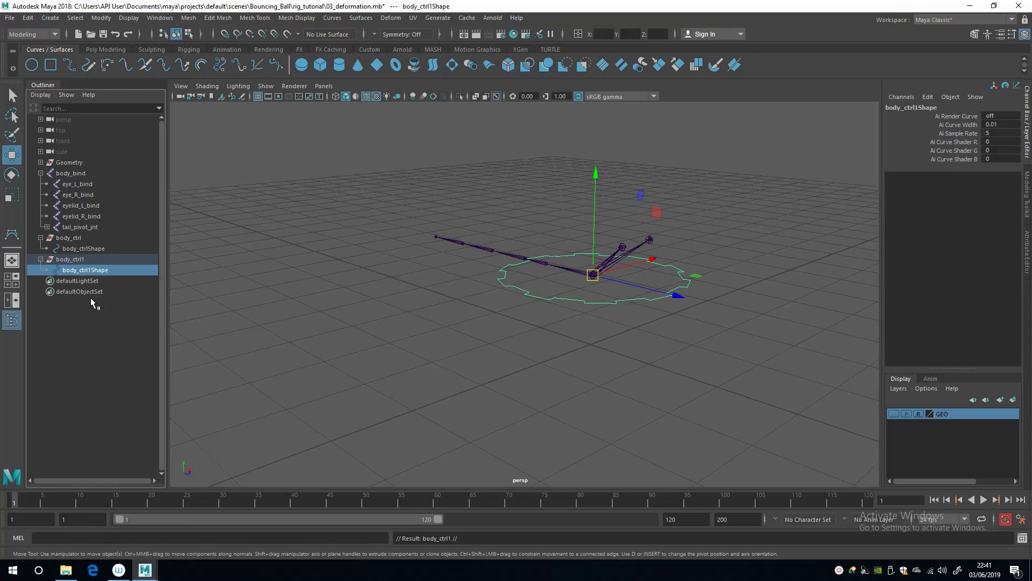
pyautogui.press('Delete')
# Rename the empty duplicate transform body_ctrlGrp
pyautogui.click(70, 259)
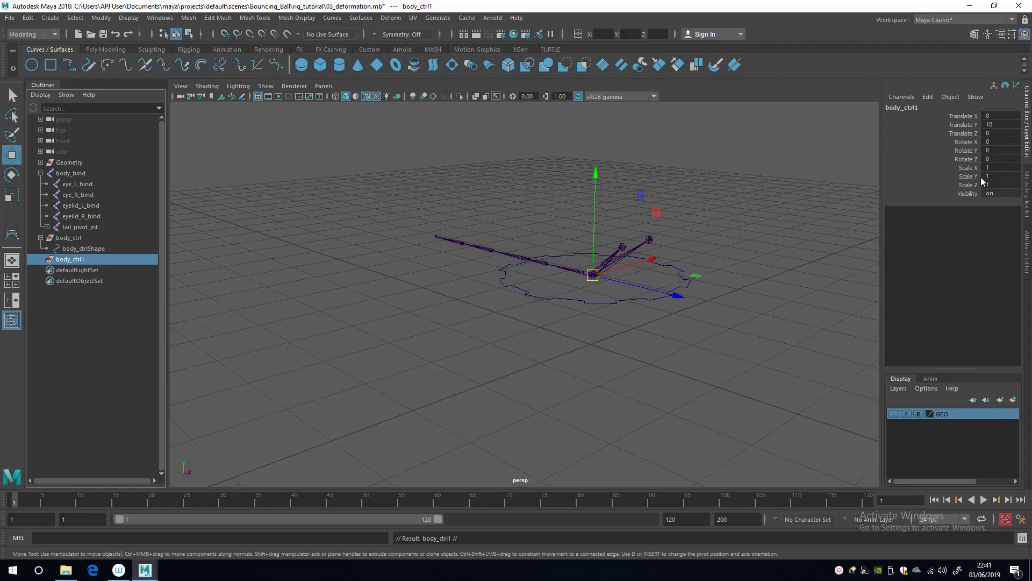
pyautogui.click(924, 108)
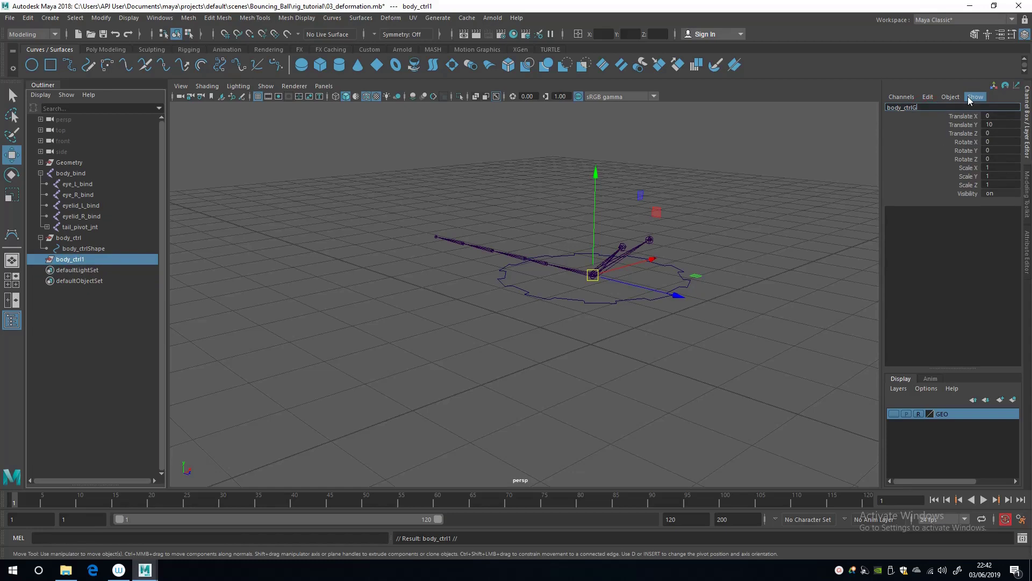
pyautogui.write('rp')
pyautogui.press('Return')
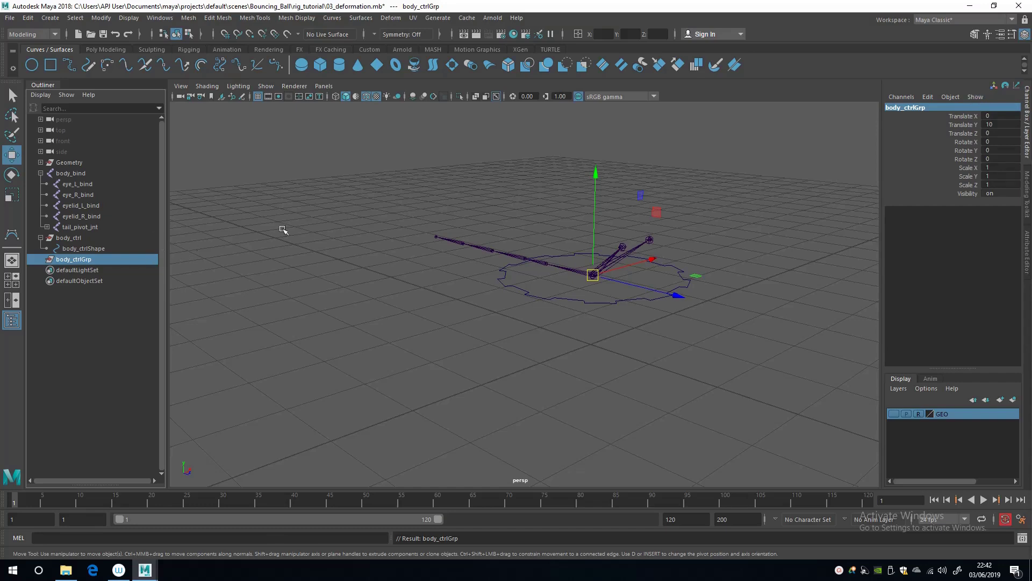
# Rename the empty transform body_ctrlBuffer
pyautogui.doubleClick(943, 108)
pyautogui.click(942, 109)
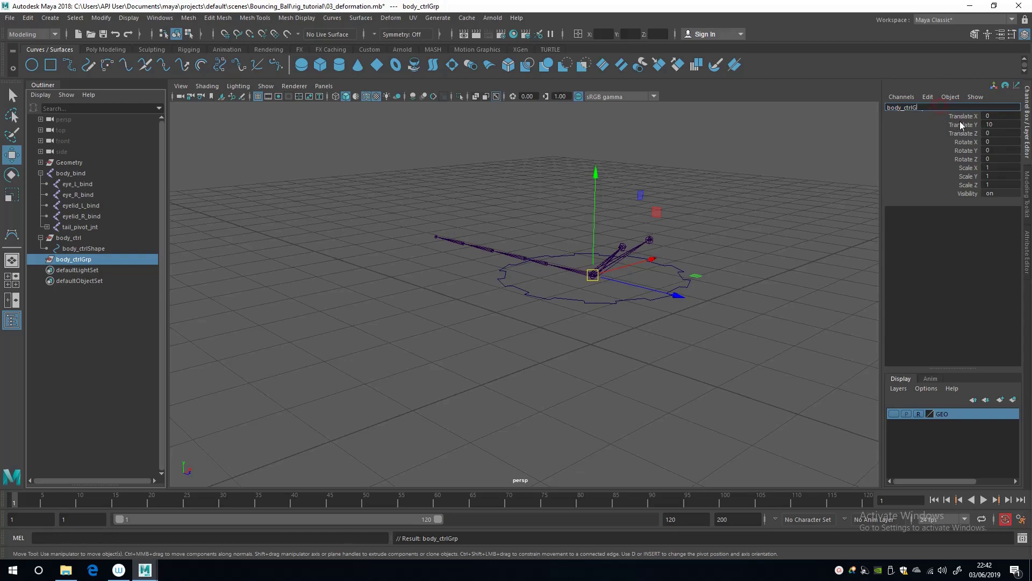
pyautogui.write('Buffer')
pyautogui.press('Return')
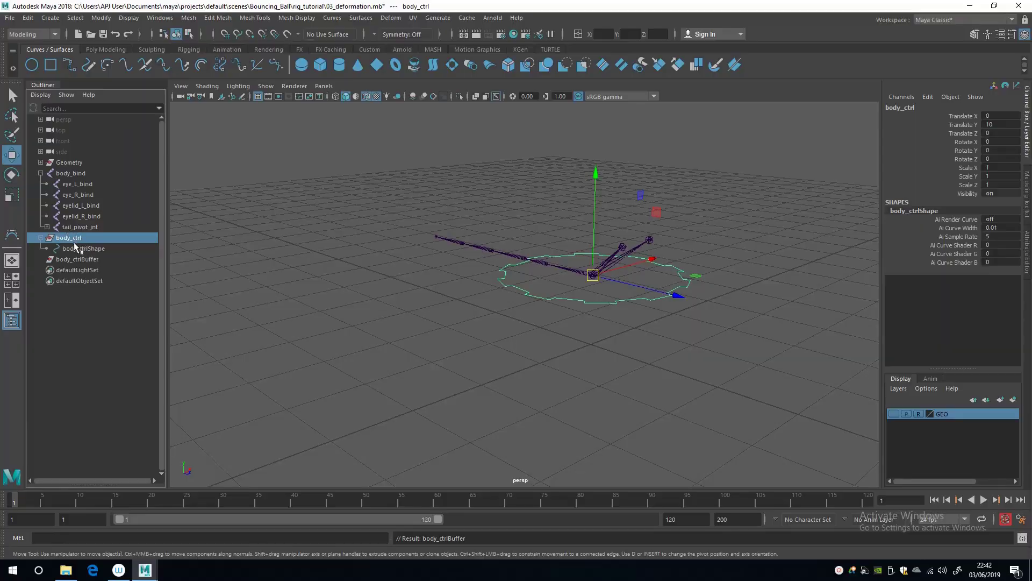
# Parent body_ctrl under body_ctrlBuffer and reselect the control to check its transform values and alignment with the joint
pyautogui.keyDown('ctrl'); pyautogui.click(85, 259); pyautogui.keyUp('ctrl')
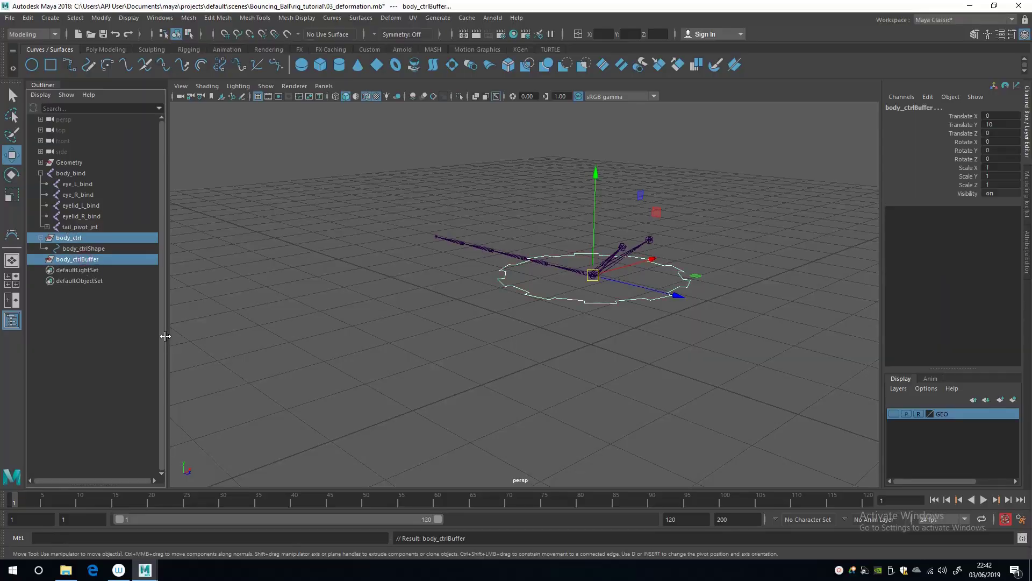
pyautogui.press('p')
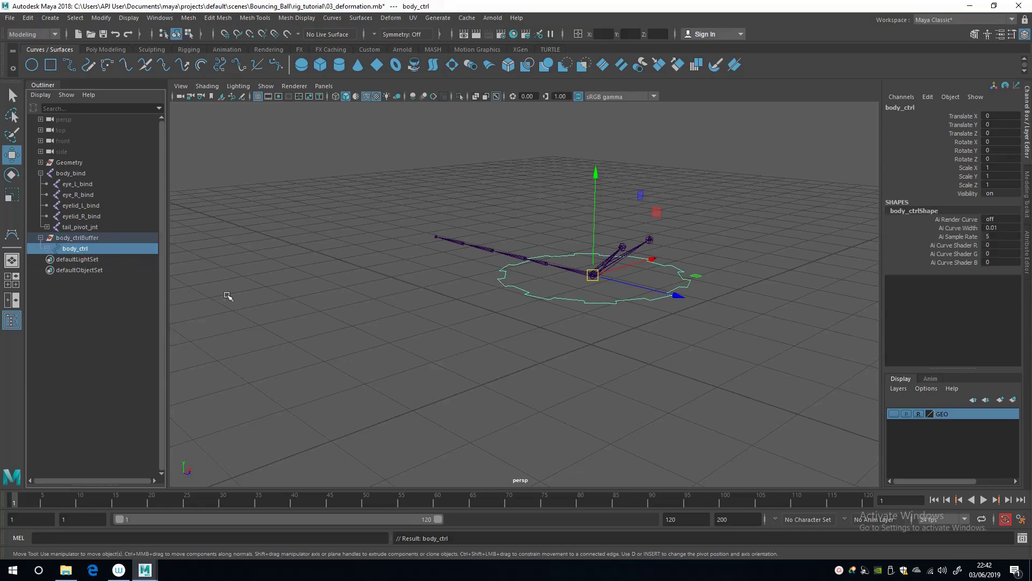
pyautogui.keyDown('alt'); pyautogui.moveTo(540, 254); pyautogui.dragTo(390, 343); pyautogui.keyUp('alt')
pyautogui.click(296, 300)
pyautogui.click(81, 250)
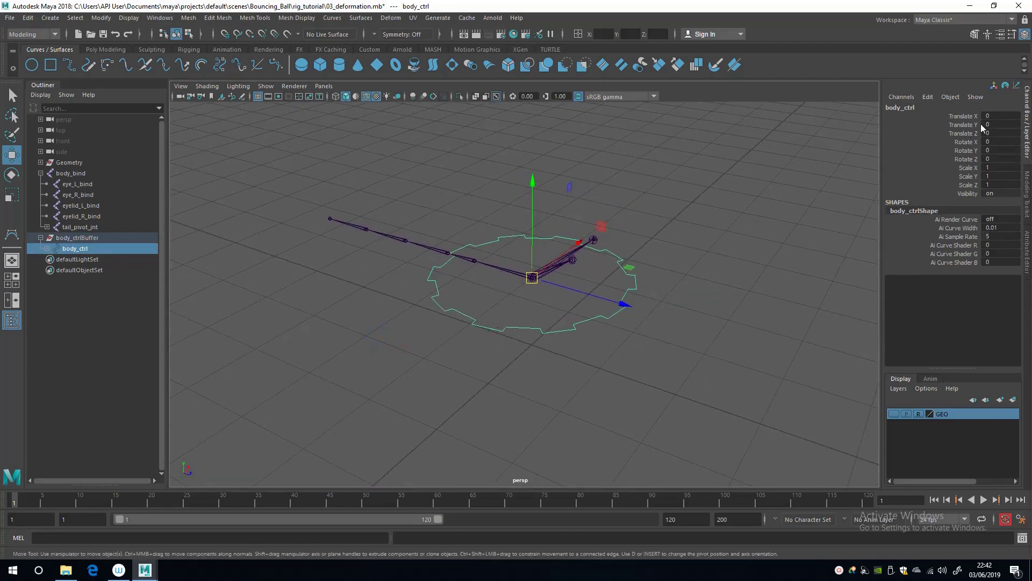
pyautogui.keyDown('alt'); pyautogui.moveTo(516, 282); pyautogui.dragTo(511, 314); pyautogui.keyUp('alt')
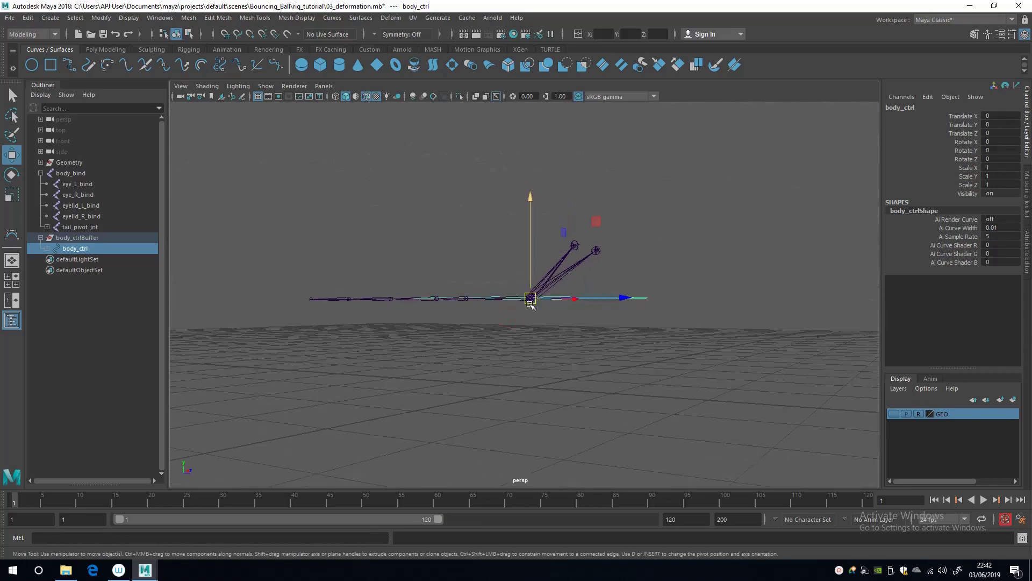
pyautogui.keyDown('alt'); pyautogui.moveTo(517, 347); pyautogui.dragTo(511, 288, button='middle'); pyautogui.keyUp('alt')
pyautogui.keyDown('alt'); pyautogui.moveTo(498, 294); pyautogui.dragTo(440, 265, button='right'); pyautogui.keyUp('alt')
pyautogui.keyDown('alt'); pyautogui.moveTo(443, 268); pyautogui.dragTo(425, 291); pyautogui.keyUp('alt')
# Create a polygon cylinder and rotate it 90 degrees in X
pyautogui.press('q')
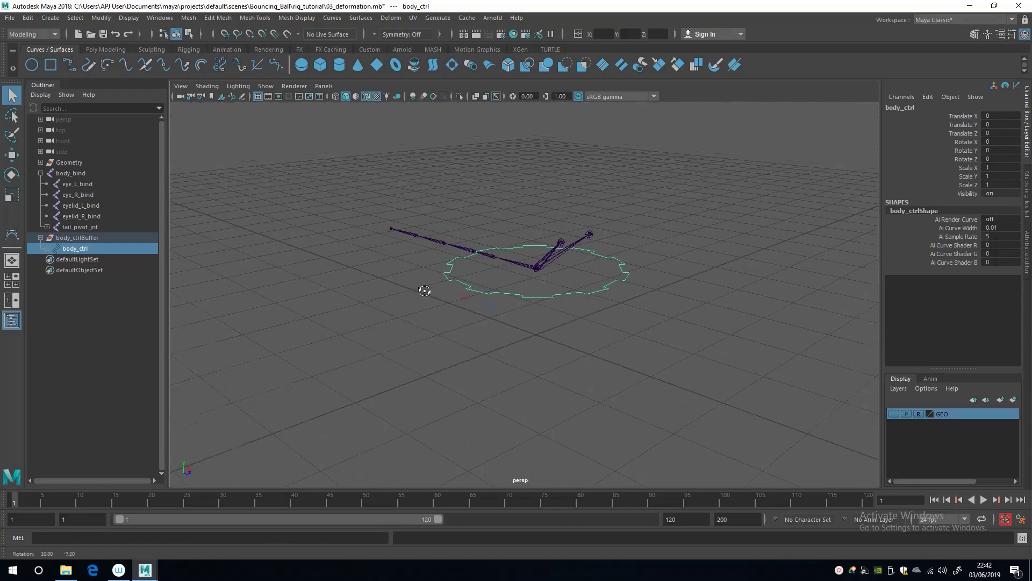
pyautogui.click(102, 49)
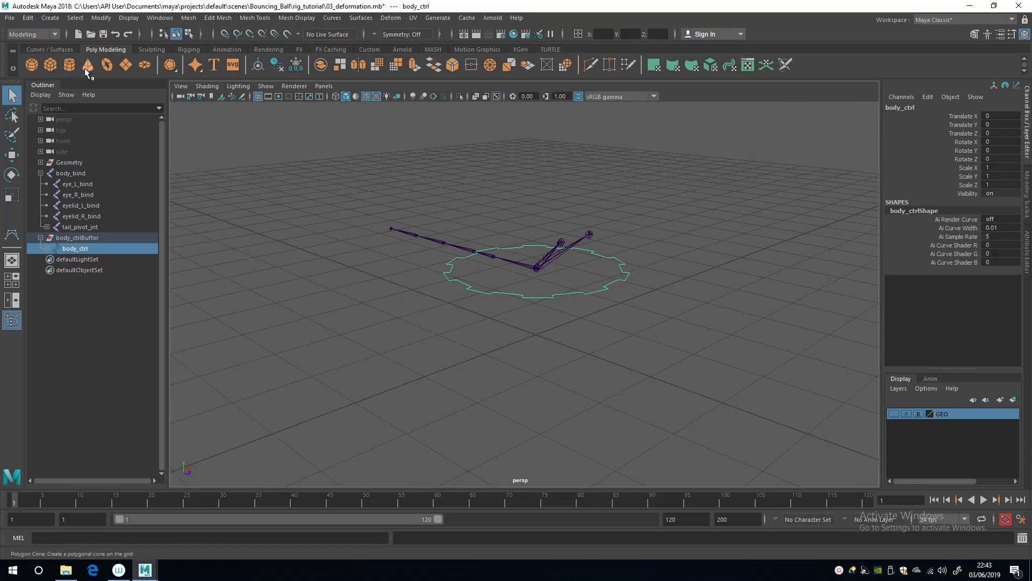
pyautogui.click(69, 65)
pyautogui.keyDown('alt'); pyautogui.moveTo(495, 338); pyautogui.dragTo(553, 308); pyautogui.keyUp('alt')
pyautogui.press('e')
pyautogui.moveTo(551, 232); pyautogui.dragTo(694, 350)
# Move the cylinder out in front of the rig to about 22.32 in Z and scale it uniformly to about 4.194
pyautogui.press('w')
pyautogui.keyDown('alt'); pyautogui.moveTo(618, 350); pyautogui.dragTo(564, 254); pyautogui.keyUp('alt')
pyautogui.press('r')
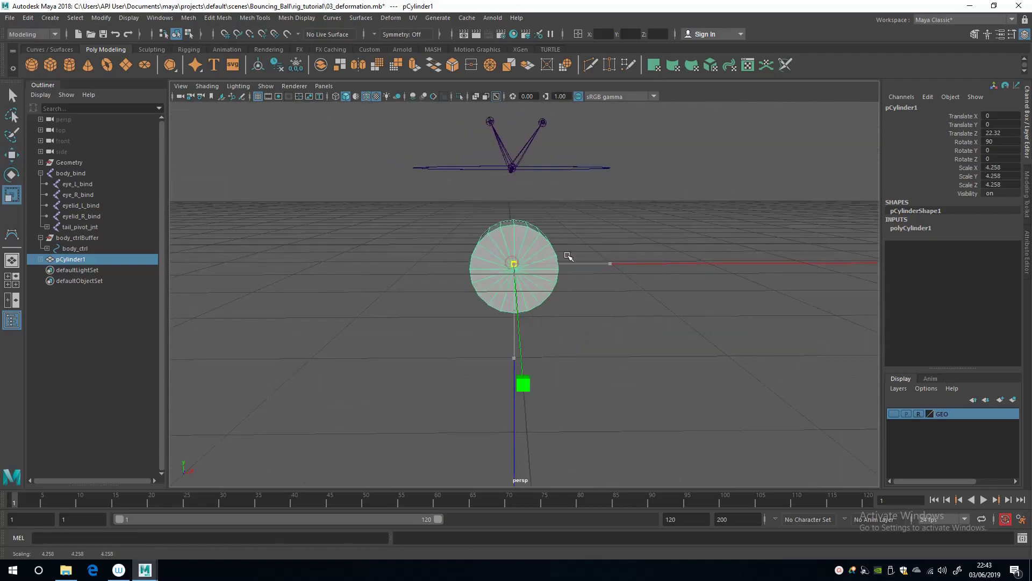
# Set the cylinder's Subdivisions Axis to 6
pyautogui.click(914, 228)
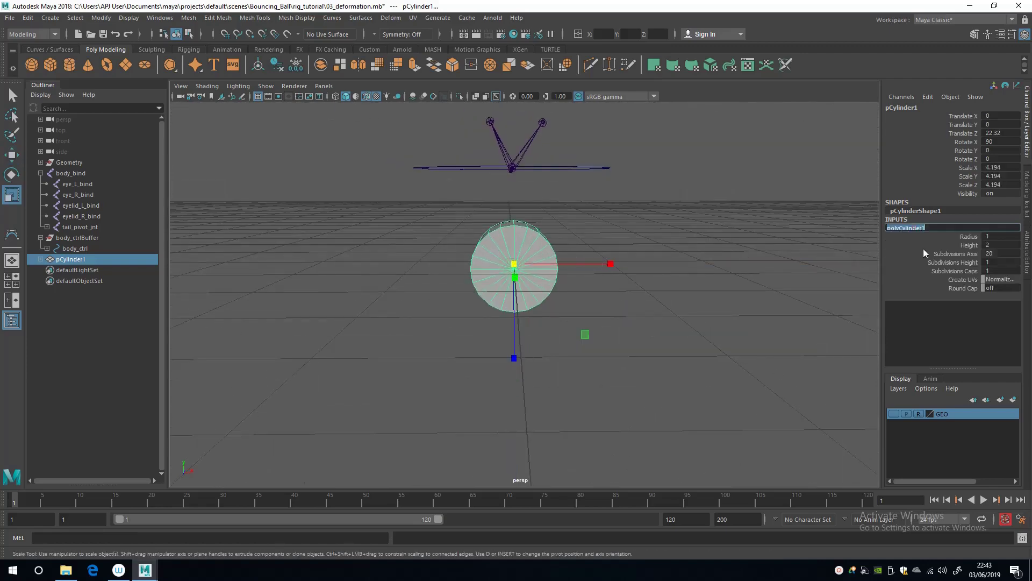
pyautogui.click(956, 254)
pyautogui.moveTo(629, 282); pyautogui.dragTo(573, 284, button='middle')
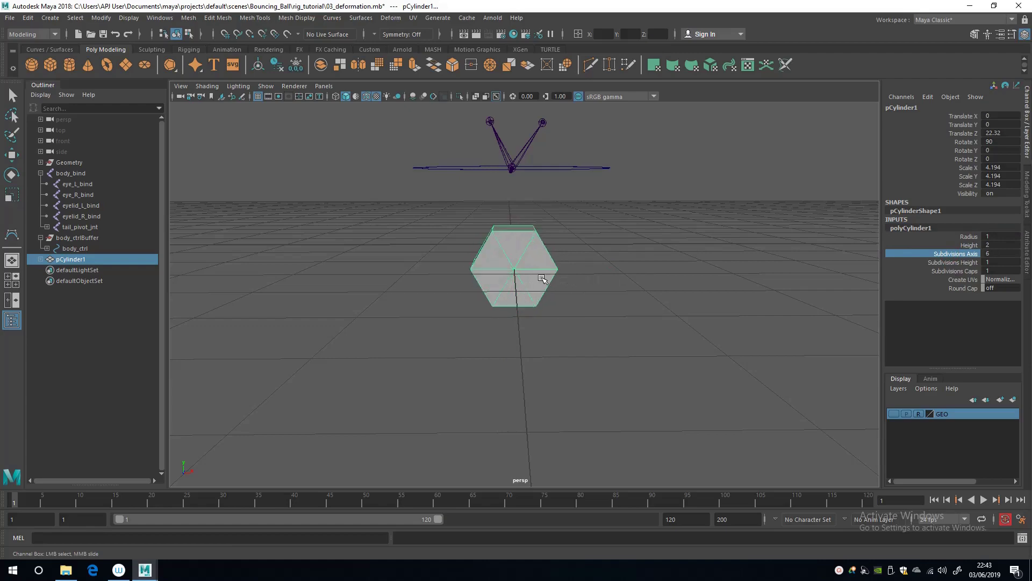
# Flatten the six-sided cylinder into a disc by setting its Scale Y to 0
pyautogui.moveTo(542, 279)
pyautogui.keyDown('alt'); pyautogui.mouseDown()
pyautogui.moveTo(477, 253)
pyautogui.moveTo(537, 279)
pyautogui.mouseUp(); pyautogui.keyUp('alt')
pyautogui.press('e')
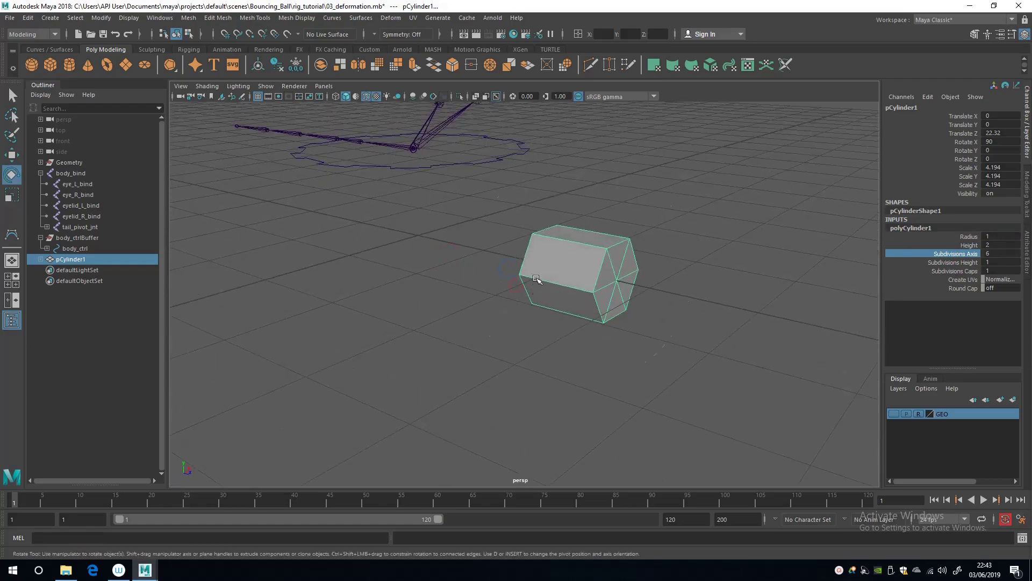
pyautogui.press('r')
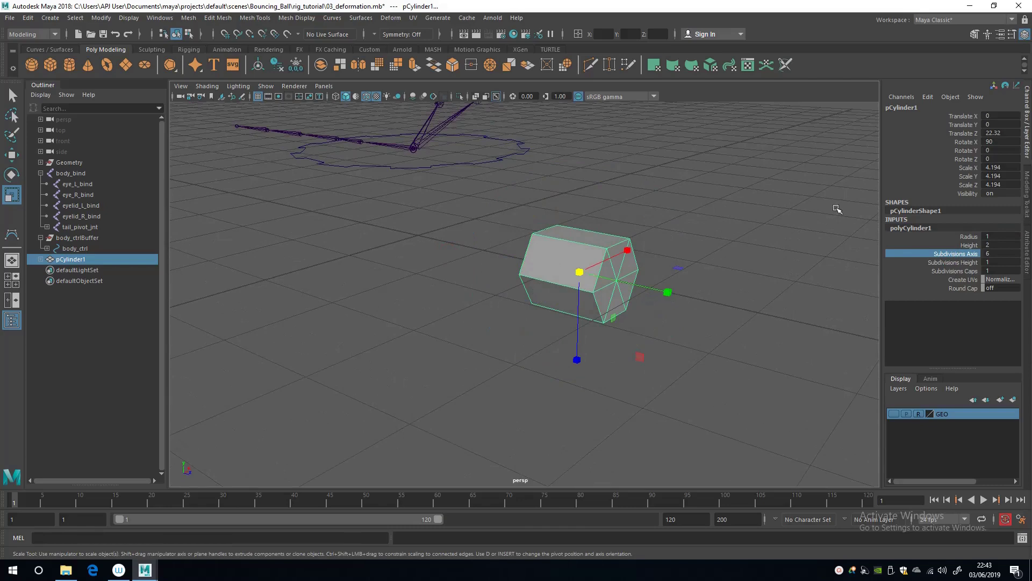
pyautogui.moveTo(668, 292); pyautogui.dragTo(573, 277)
pyautogui.click(1001, 176)
pyautogui.write('0')
pyautogui.press('Return')
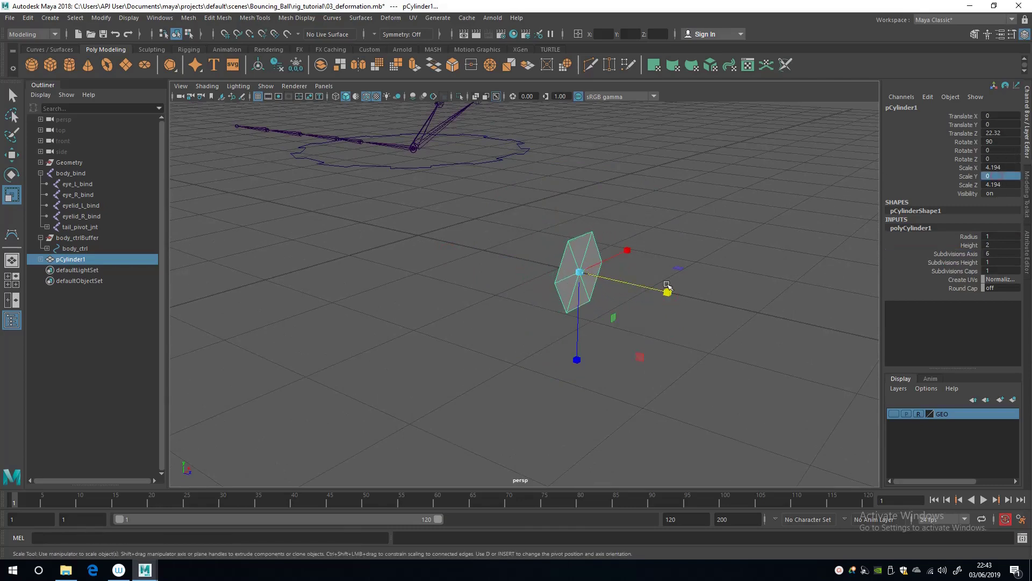
# Trace the hexagonal disc with the CV curve tool, snapping to all six corners and closing back at the first one
pyautogui.keyDown('alt'); pyautogui.moveTo(429, 304); pyautogui.dragTo(364, 238); pyautogui.keyUp('alt')
pyautogui.press('q')
pyautogui.keyDown('alt'); pyautogui.moveTo(427, 233); pyautogui.dragTo(400, 270); pyautogui.keyUp('alt')
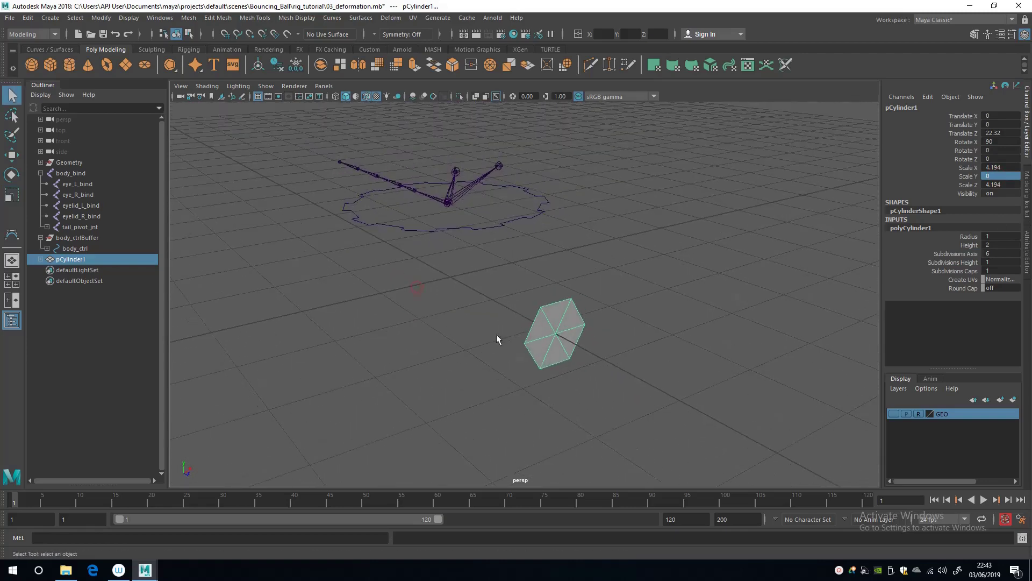
pyautogui.click(11, 235)
pyautogui.keyDown('alt'); pyautogui.moveTo(495, 323); pyautogui.dragTo(452, 293, button='middle'); pyautogui.keyUp('alt')
pyautogui.keyDown('alt'); pyautogui.moveTo(452, 293); pyautogui.dragTo(473, 272); pyautogui.keyUp('alt')
pyautogui.moveTo(455, 288)
pyautogui.keyDown('alt'); pyautogui.mouseDown(button='right')
pyautogui.moveTo(456, 312)
pyautogui.moveTo(457, 271)
pyautogui.mouseUp(button='right'); pyautogui.keyUp('alt')
pyautogui.keyDown('alt'); pyautogui.moveTo(417, 278); pyautogui.dragTo(425, 283); pyautogui.keyUp('alt')
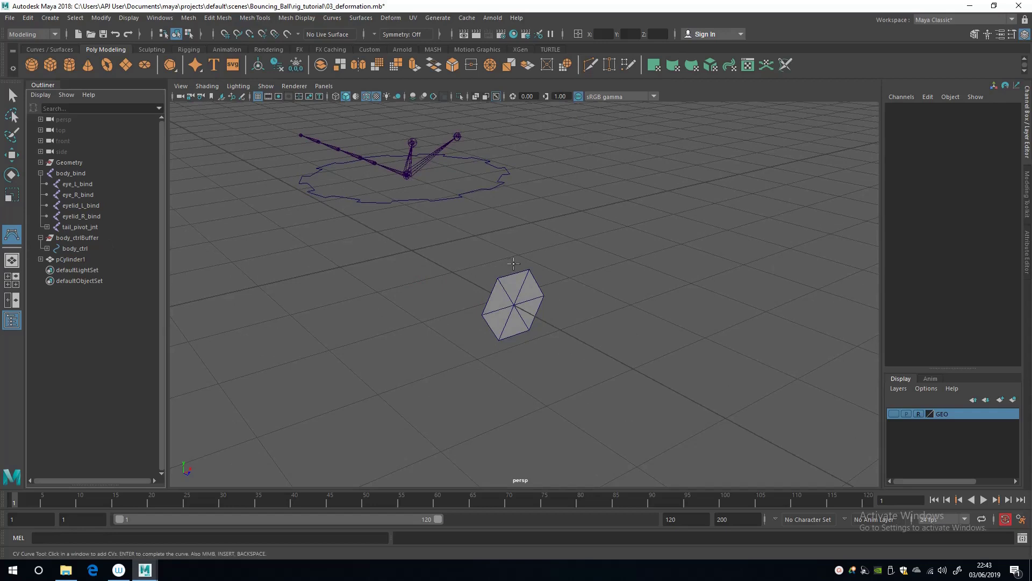
pyautogui.click(495, 280)
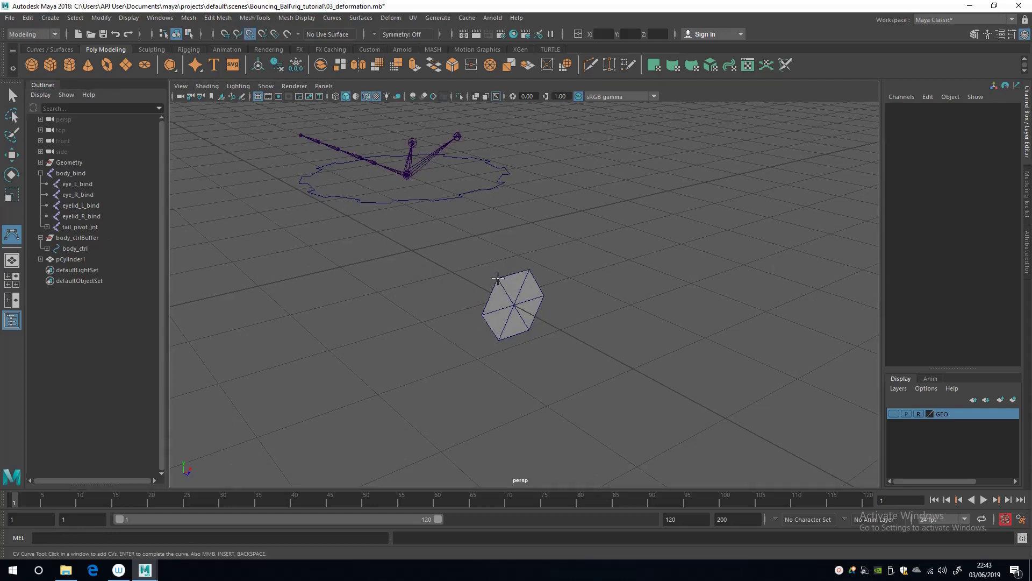
pyautogui.click(482, 314)
pyautogui.click(499, 340)
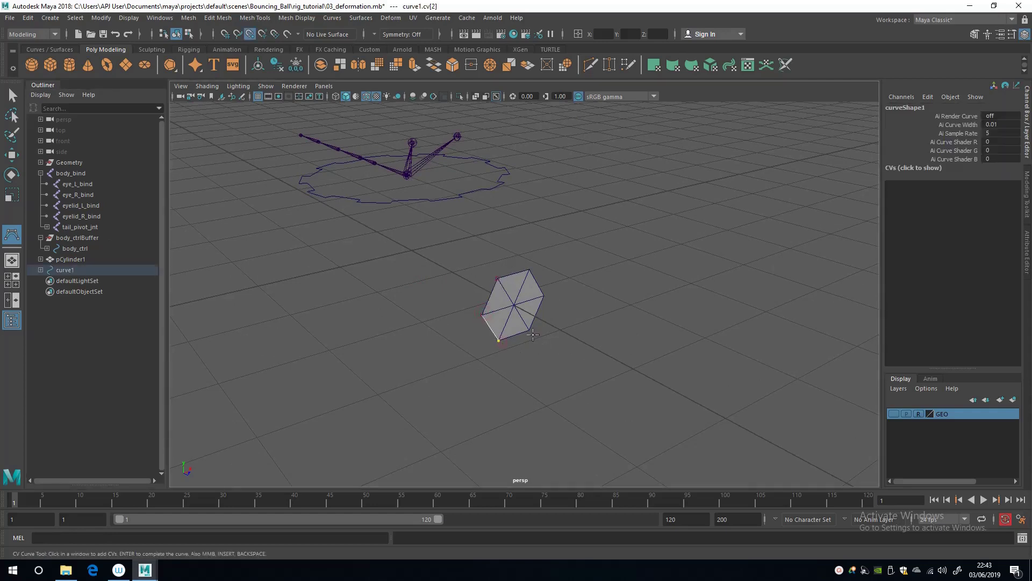
pyautogui.click(530, 329)
pyautogui.click(541, 295)
pyautogui.click(530, 268)
pyautogui.click(497, 278)
pyautogui.press('q')
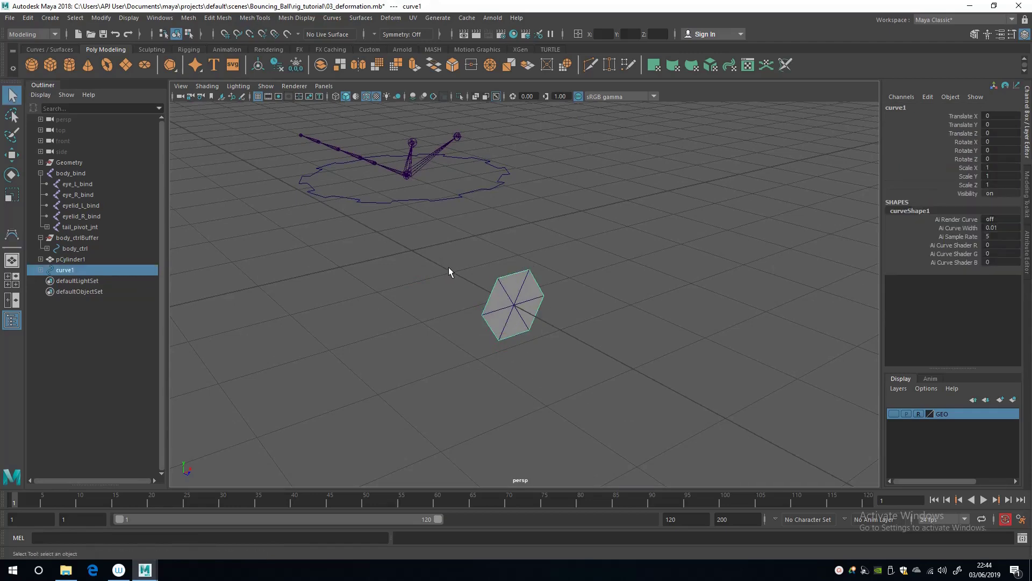
# Delete the flattened hexagonal cylinder and select the traced hexagon curve
pyautogui.press('w')
pyautogui.keyDown('alt'); pyautogui.moveTo(382, 257); pyautogui.dragTo(391, 262); pyautogui.keyUp('alt')
pyautogui.click(516, 306)
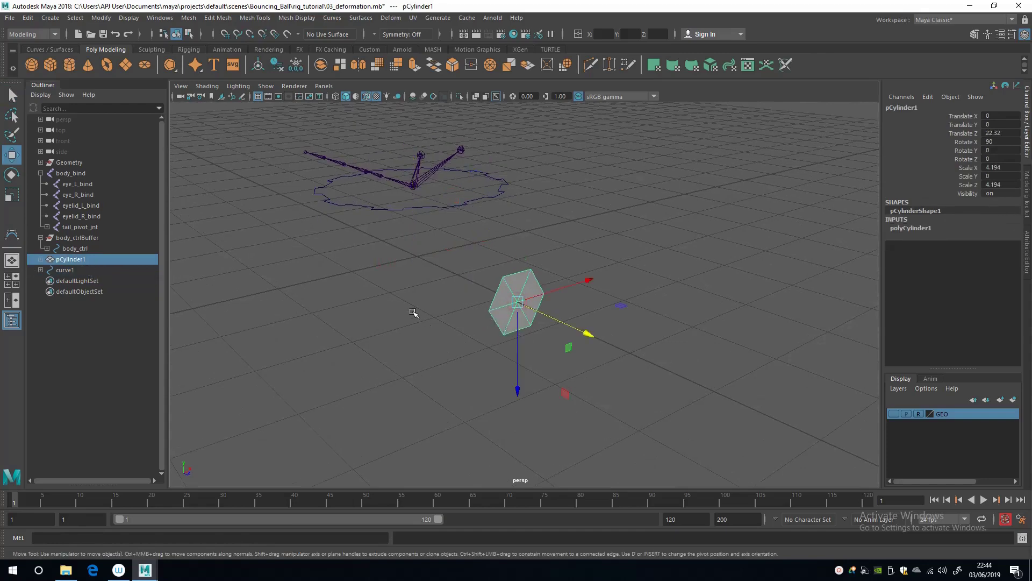
pyautogui.press('Delete')
pyautogui.moveTo(458, 289); pyautogui.dragTo(522, 311)
pyautogui.moveTo(414, 295)
pyautogui.keyDown('alt'); pyautogui.mouseDown()
pyautogui.moveTo(345, 272)
pyautogui.moveTo(424, 303)
pyautogui.mouseUp(); pyautogui.keyUp('alt')
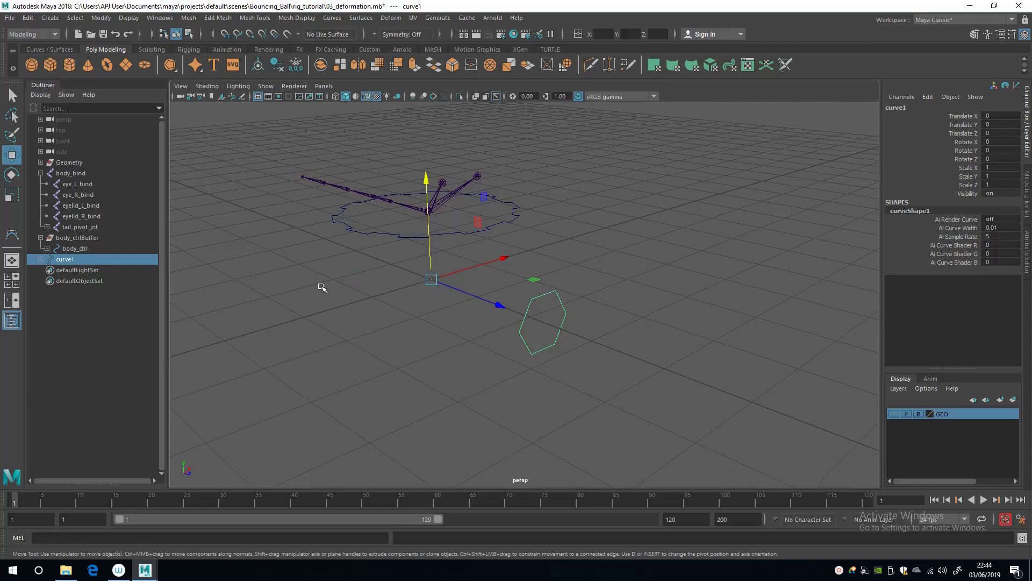
pyautogui.keyDown('alt'); pyautogui.moveTo(321, 286); pyautogui.dragTo(333, 307); pyautogui.keyUp('alt')
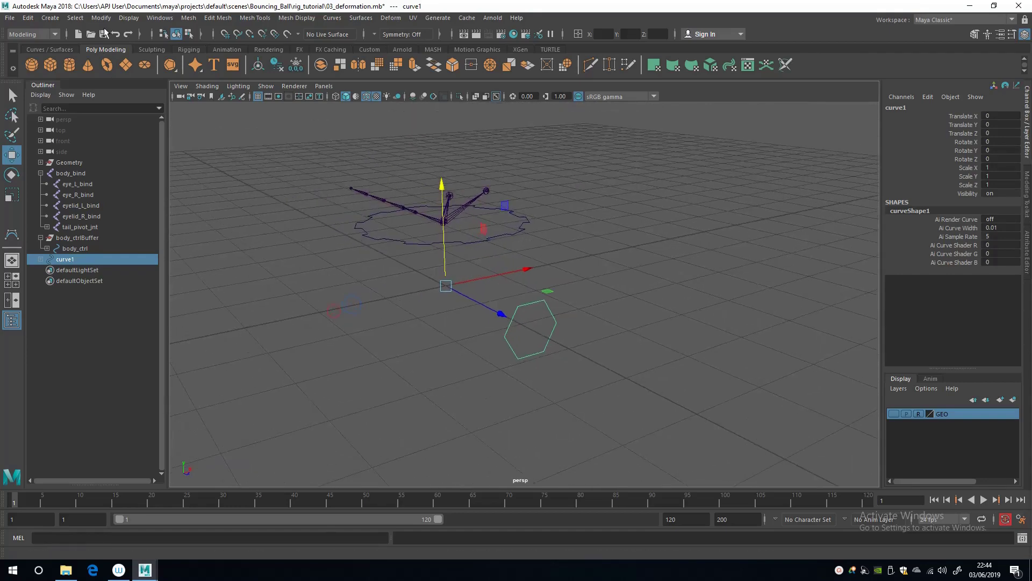
# Try centering the hexagonal curve's pivot on its shape, and undo it
pyautogui.click(75, 18)
pyautogui.moveTo(101, 17)
pyautogui.moveTo(124, 79)
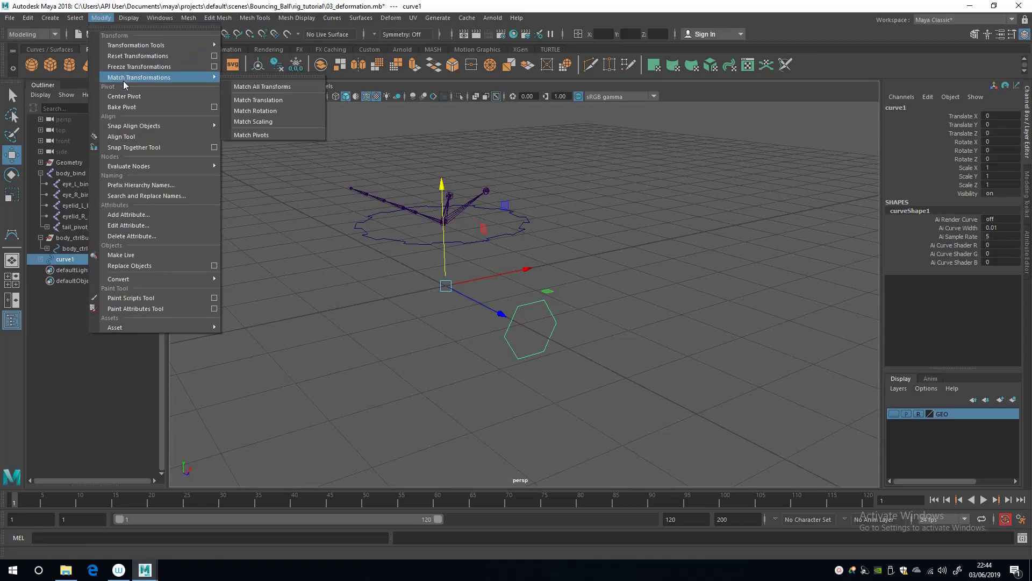
pyautogui.click(123, 101)
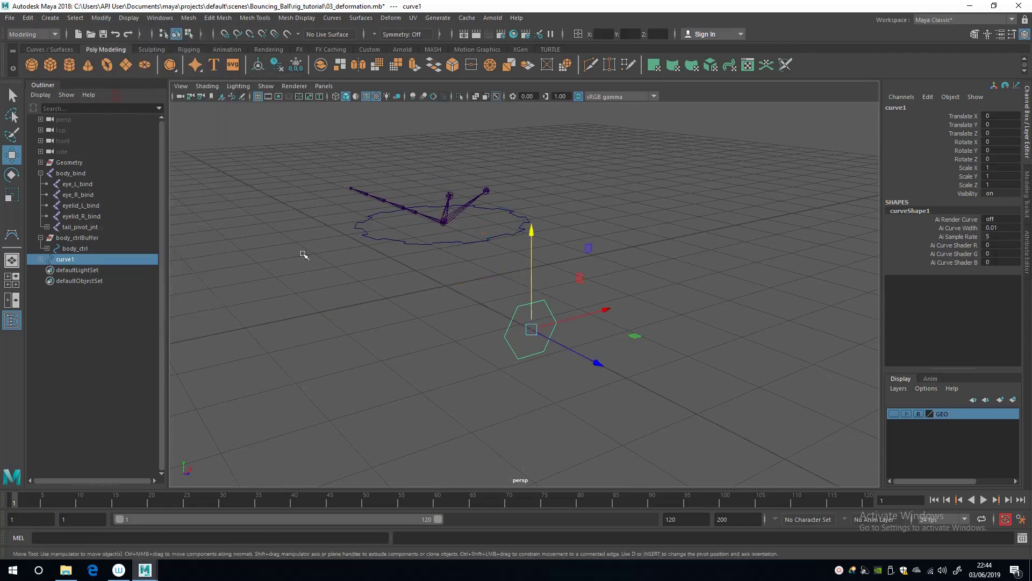
pyautogui.keyDown('alt'); pyautogui.moveTo(369, 253); pyautogui.dragTo(394, 343); pyautogui.keyUp('alt')
pyautogui.keyDown('alt'); pyautogui.moveTo(407, 268); pyautogui.dragTo(371, 258, button='right'); pyautogui.keyUp('alt')
pyautogui.keyDown('alt'); pyautogui.moveTo(387, 262); pyautogui.dragTo(396, 270, button='middle'); pyautogui.keyUp('alt')
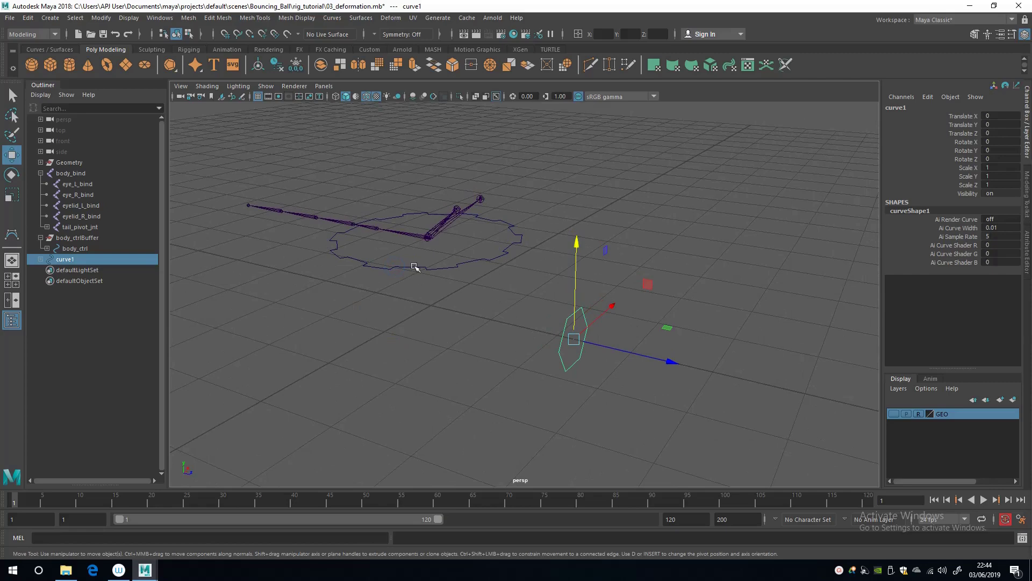
pyautogui.hotkey('ctrl', 'z')
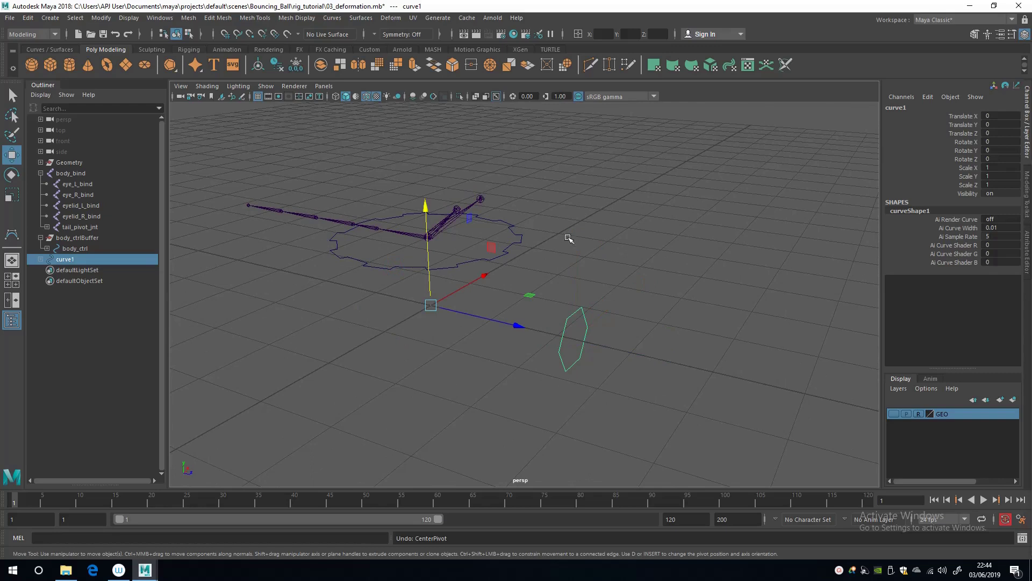
# Select all control vertices of the hexagonal curve and set their absolute Z position to 0, finishing in object selection mode
pyautogui.moveTo(565, 323); pyautogui.dragTo(527, 267, button='right')
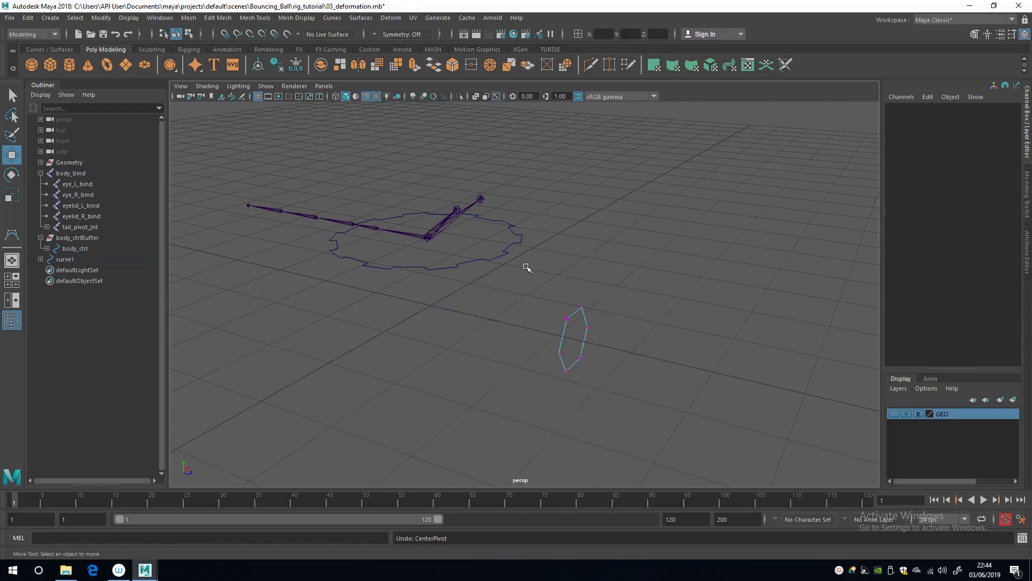
pyautogui.moveTo(527, 267); pyautogui.dragTo(632, 427)
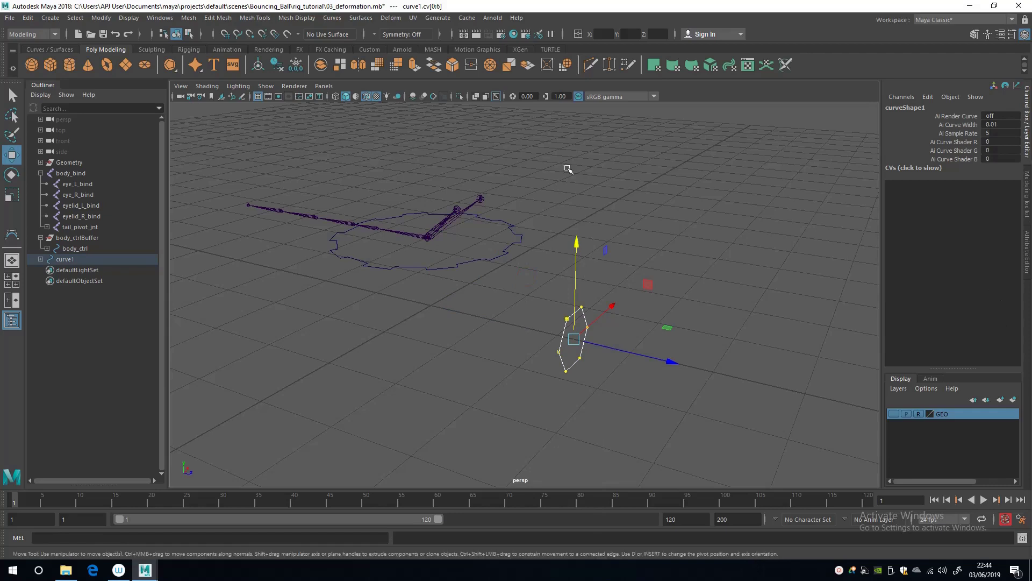
pyautogui.click(632, 33)
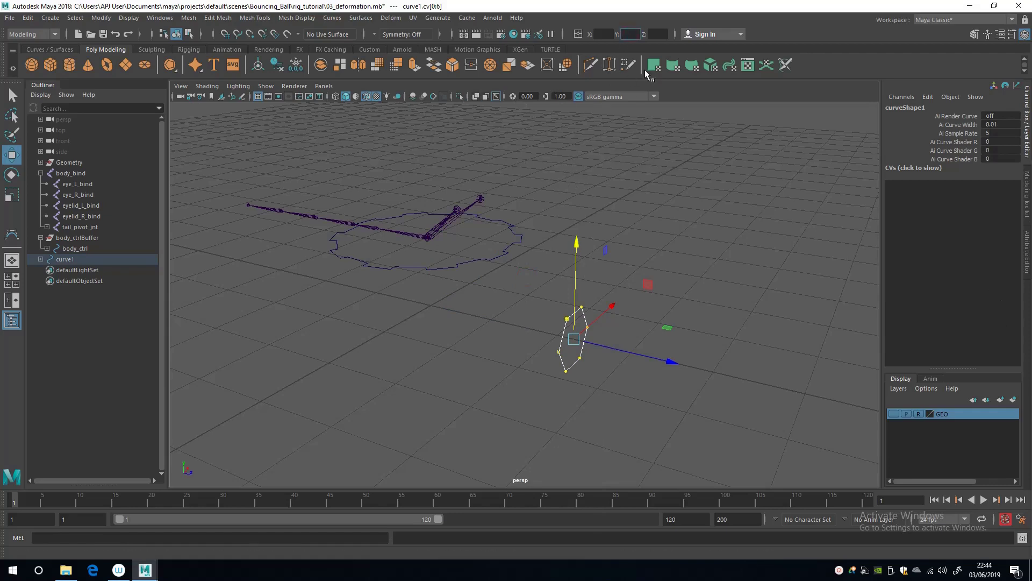
pyautogui.press('Tab')
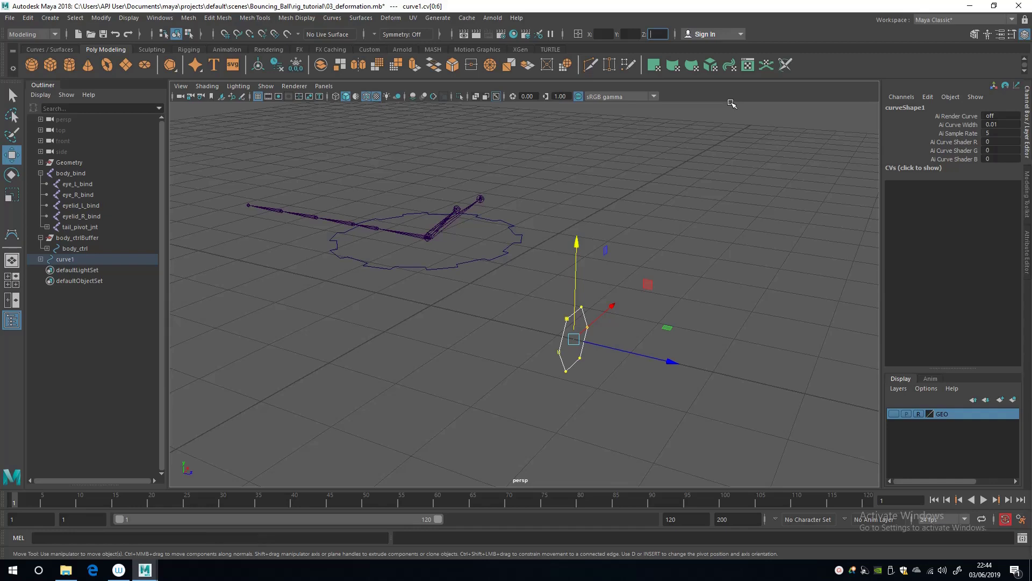
pyautogui.write('0')
pyautogui.press('Return')
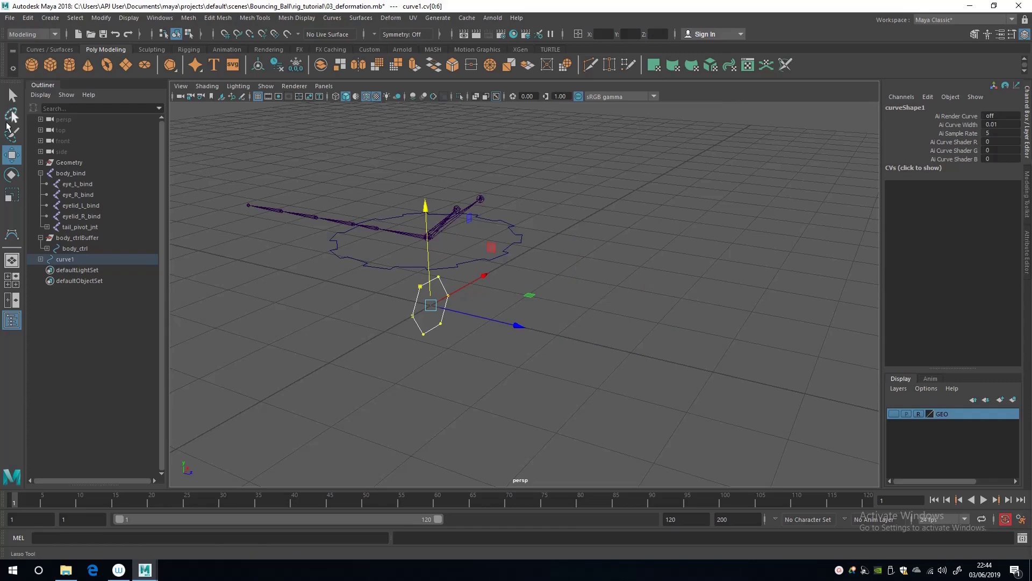
pyautogui.keyDown('alt'); pyautogui.moveTo(423, 342); pyautogui.dragTo(449, 348, button='middle'); pyautogui.keyUp('alt')
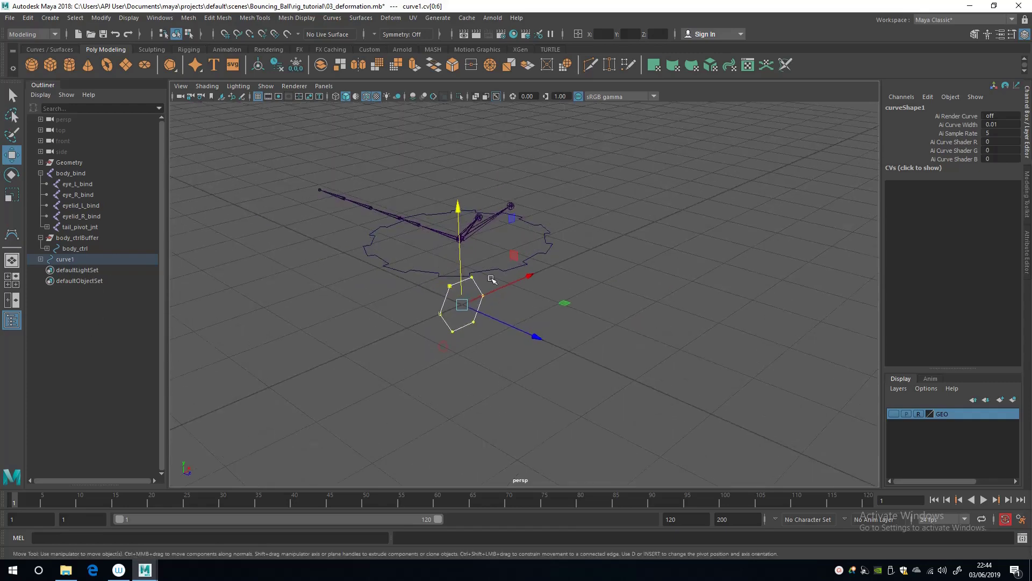
pyautogui.moveTo(454, 341)
pyautogui.keyDown('alt'); pyautogui.mouseDown()
pyautogui.moveTo(525, 410)
pyautogui.moveTo(441, 353)
pyautogui.mouseUp(); pyautogui.keyUp('alt')
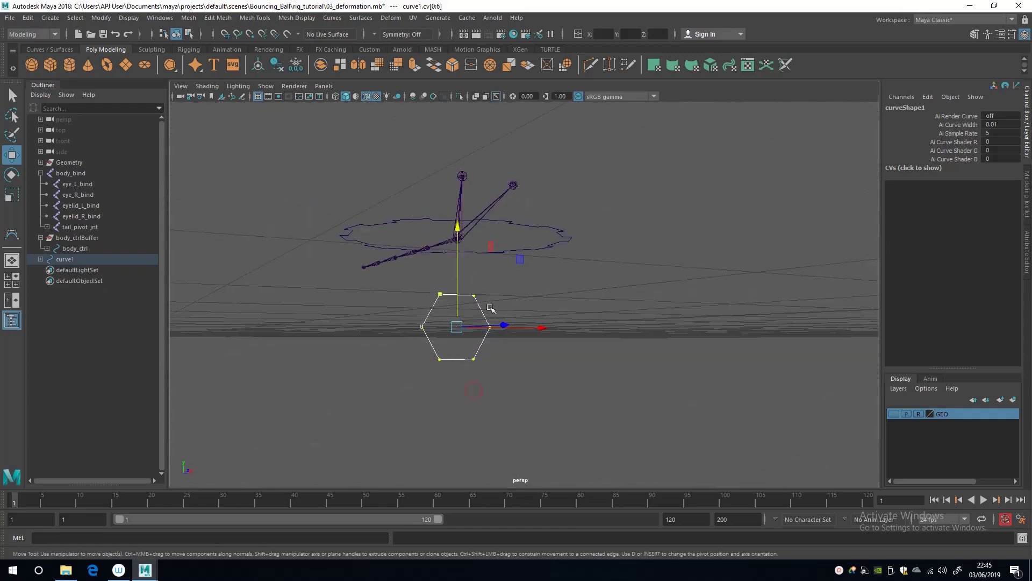
pyautogui.keyDown('alt'); pyautogui.moveTo(486, 306); pyautogui.dragTo(463, 373); pyautogui.keyUp('alt')
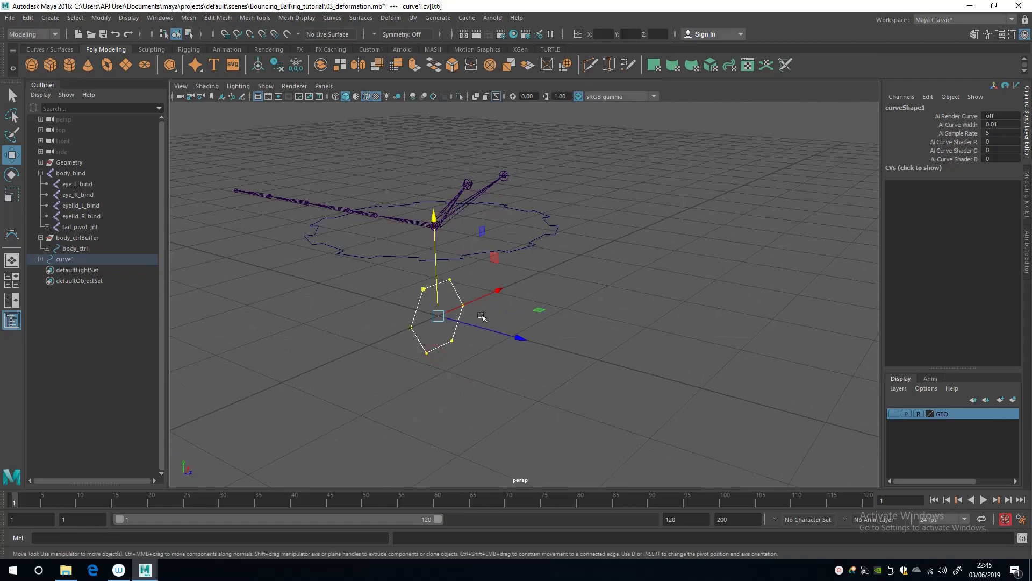
pyautogui.press('F8')
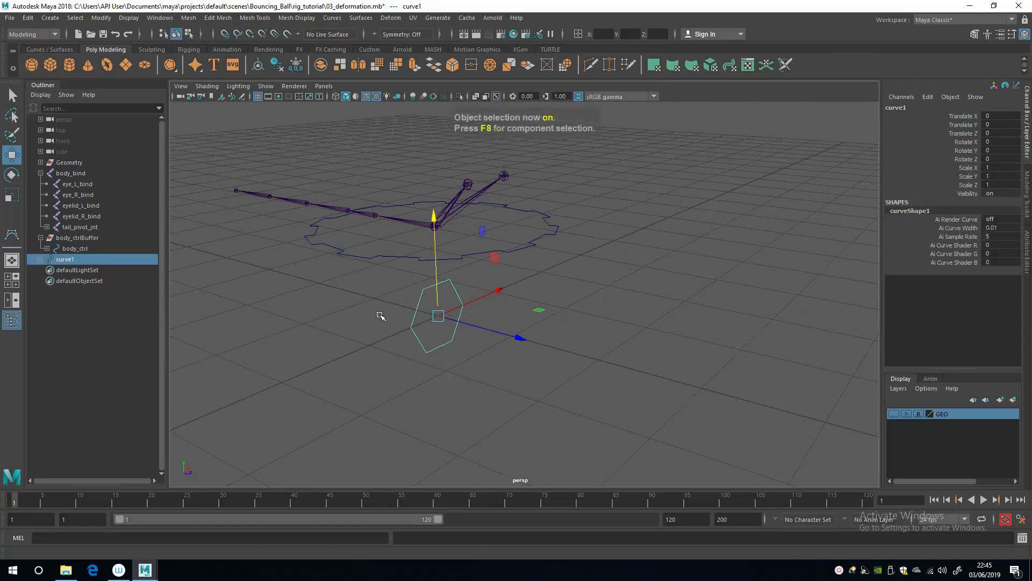
# Rename the hexagonal curve1 as tail_ctrl01
pyautogui.keyDown('alt'); pyautogui.moveTo(381, 315); pyautogui.dragTo(334, 315); pyautogui.keyUp('alt')
pyautogui.click(41, 259)
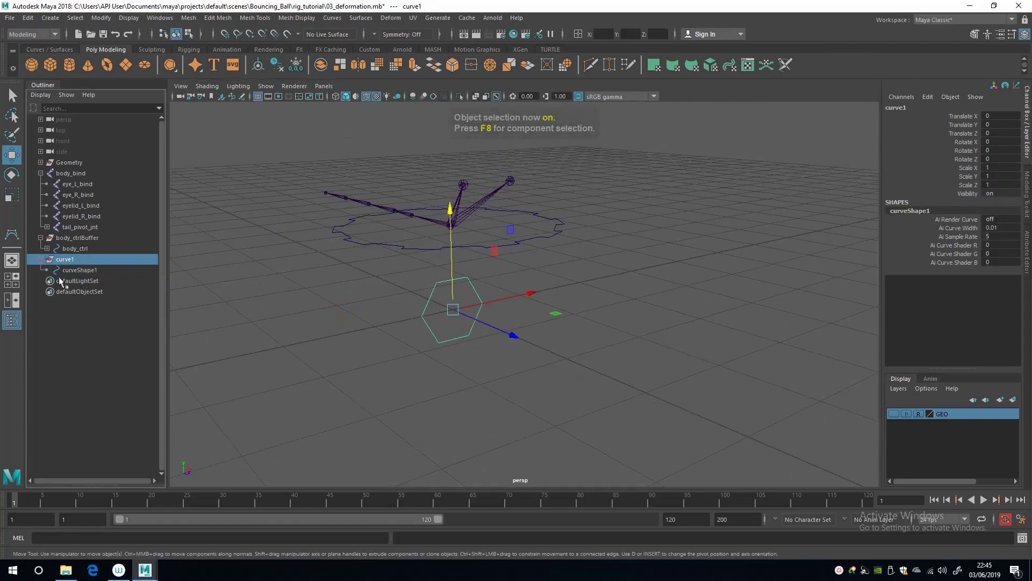
pyautogui.doubleClick(67, 259)
pyautogui.write('ta')
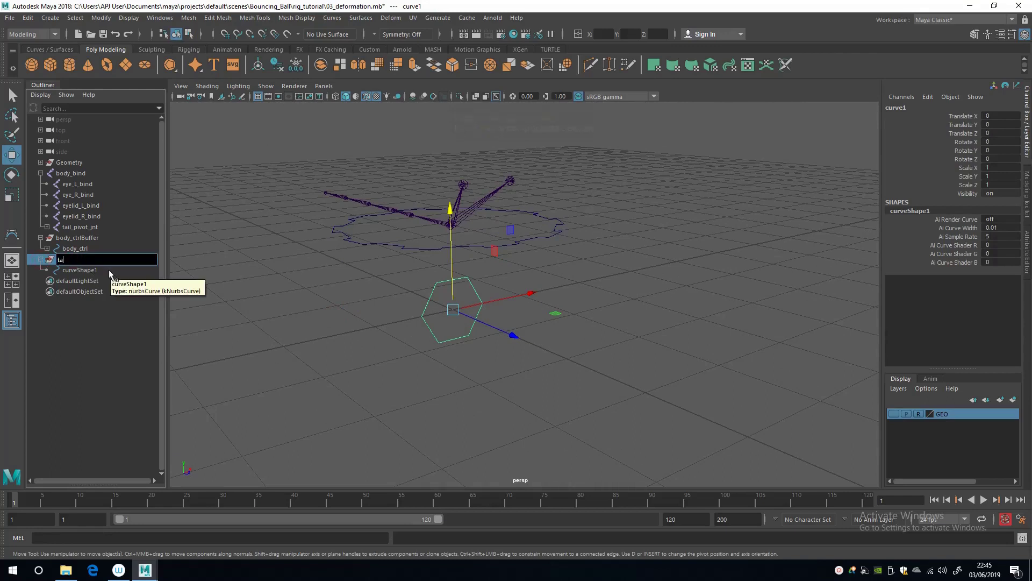
pyautogui.write('il_ctrl01')
pyautogui.press('Return')
# Duplicate tail_ctrl01 and delete the duplicate's shape node to leave an empty group
pyautogui.keyDown('alt'); pyautogui.moveTo(317, 281); pyautogui.dragTo(332, 297, button='middle'); pyautogui.keyUp('alt')
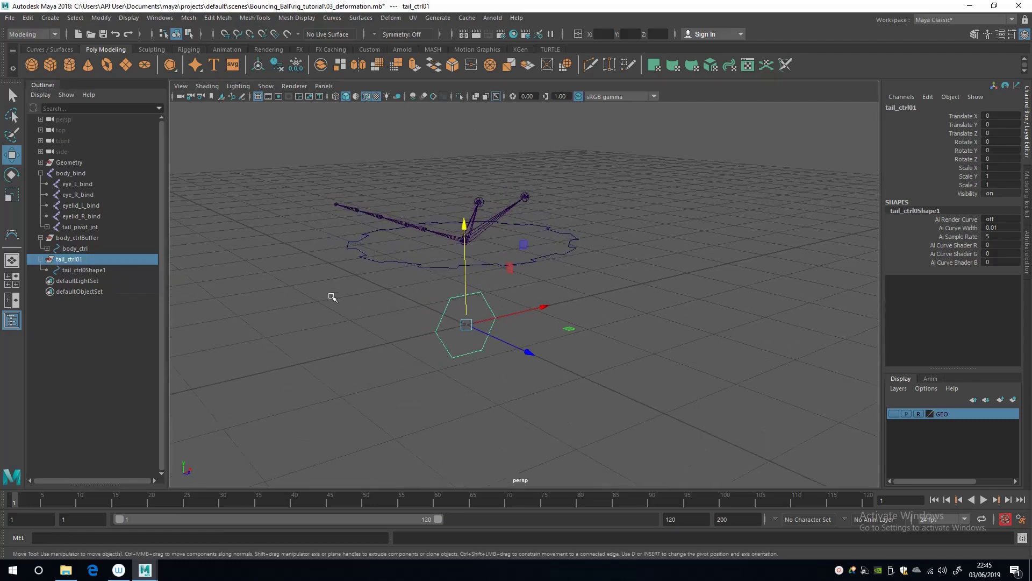
pyautogui.hotkey('ctrl', 'd')
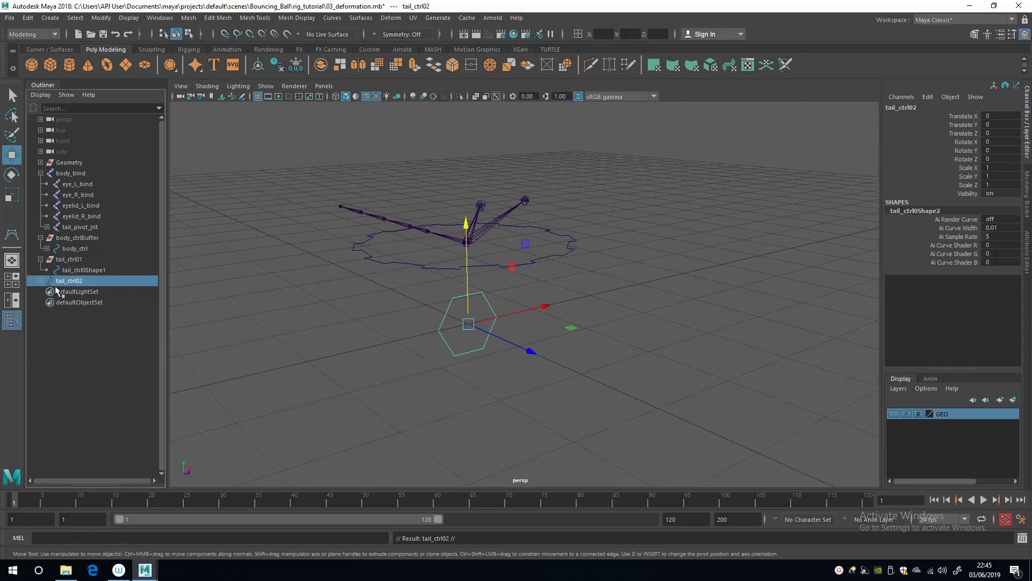
pyautogui.click(40, 280)
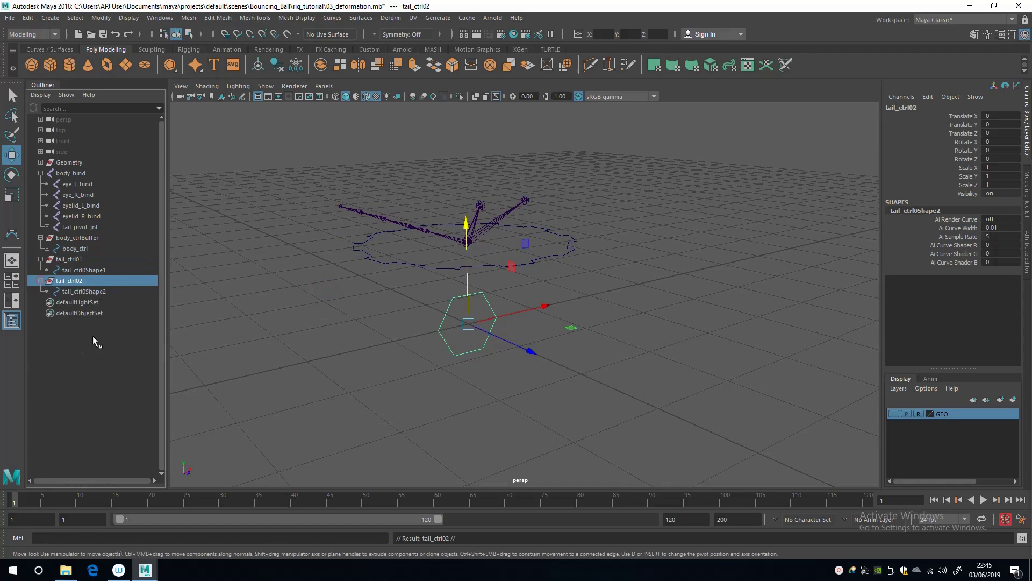
pyautogui.click(89, 292)
pyautogui.press('Delete')
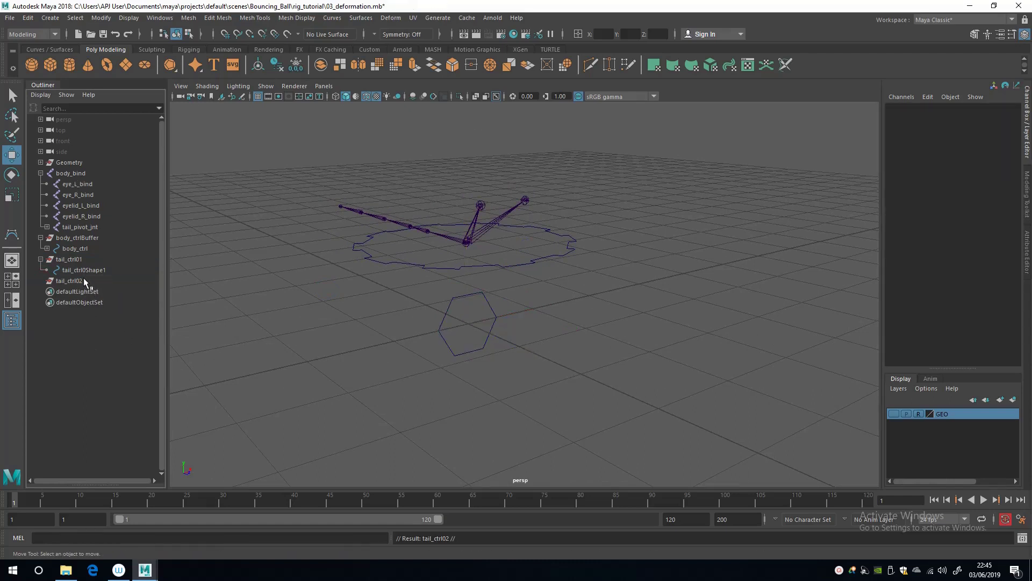
# Rename the empty duplicate as tail_ctrlGrp01
pyautogui.doubleClick(94, 281)
pyautogui.click(106, 282)
pyautogui.press('BackSpace')
pyautogui.press('BackSpace')
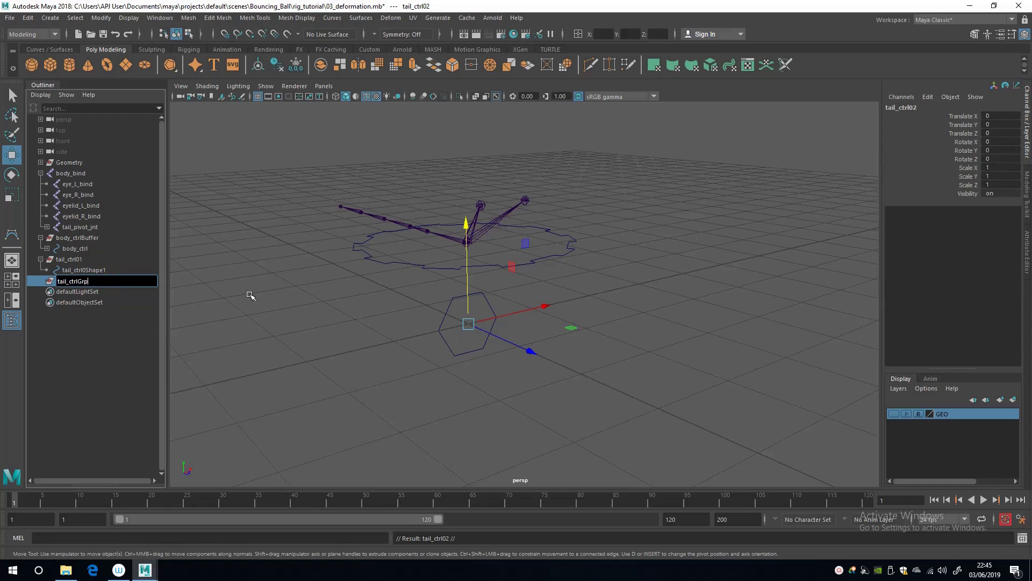
pyautogui.press('Return')
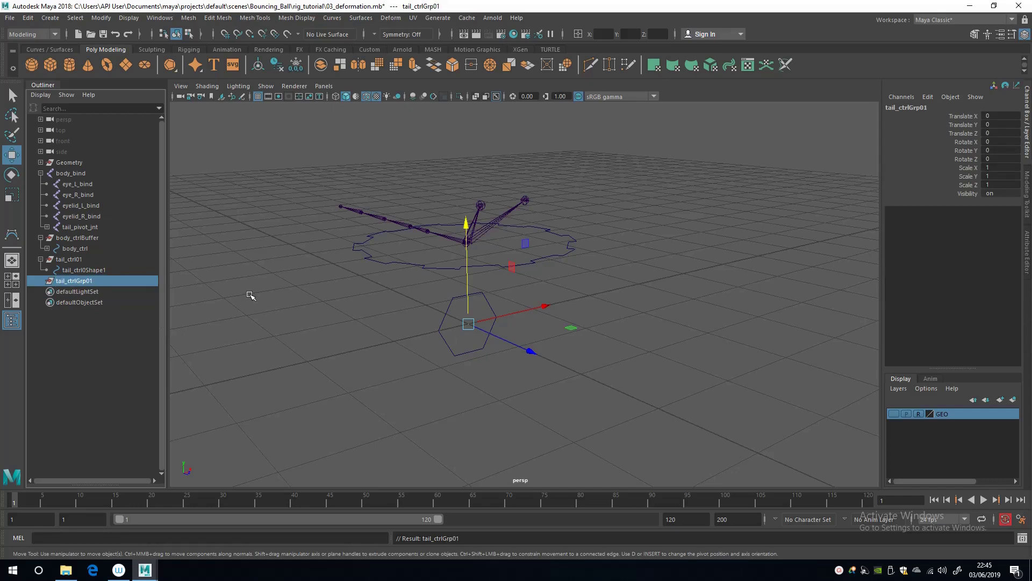
# Parent tail_ctrl01 under its empty duplicate group
pyautogui.click(73, 259)
pyautogui.keyDown('ctrl'); pyautogui.click(75, 282); pyautogui.keyUp('ctrl')
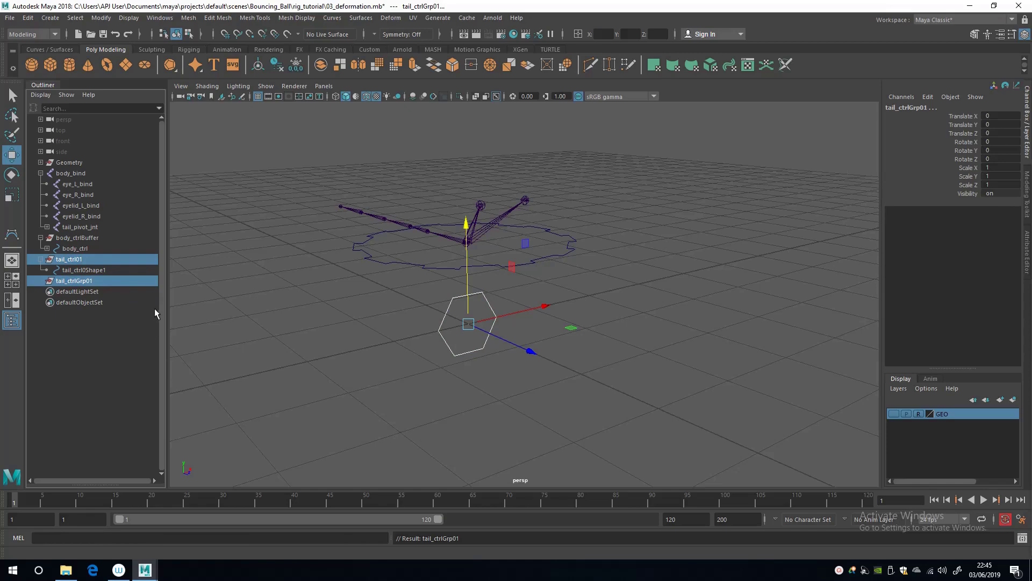
pyautogui.press('p')
pyautogui.keyDown('alt'); pyautogui.moveTo(431, 285); pyautogui.dragTo(462, 314, button='middle'); pyautogui.keyUp('alt')
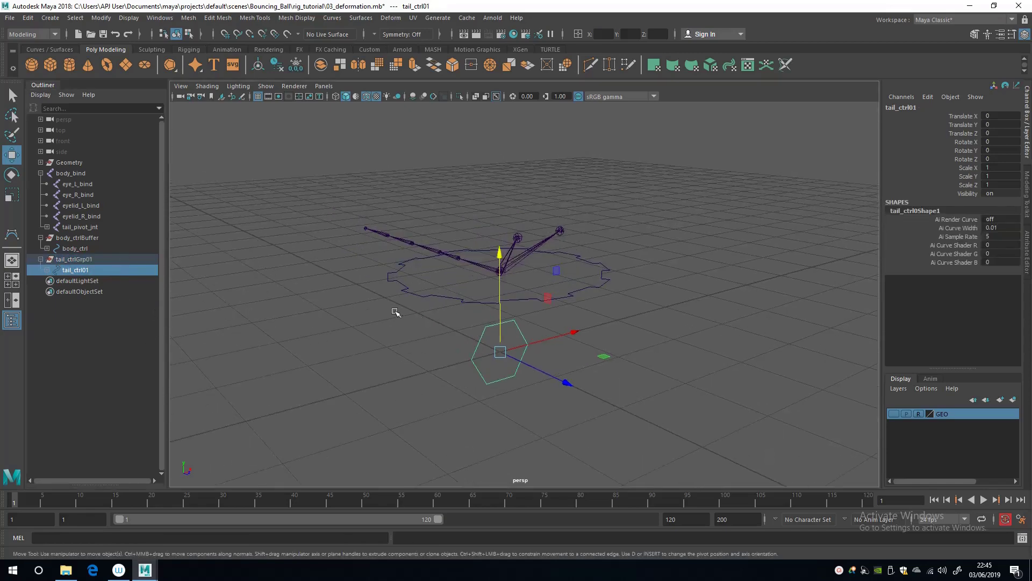
# Try moving the tail control's parent group freely, and undo the move
pyautogui.click(73, 259)
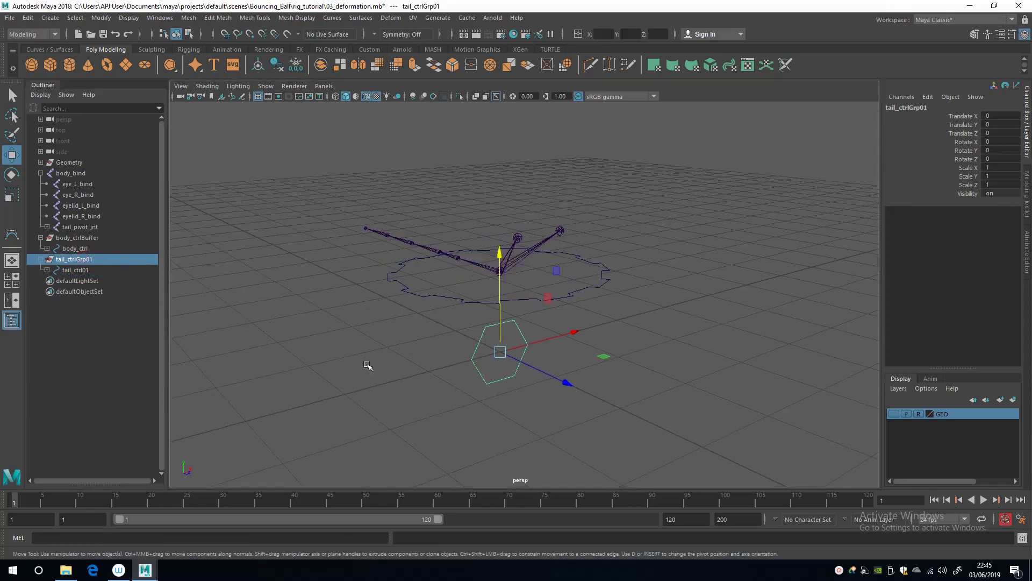
pyautogui.keyDown('alt'); pyautogui.moveTo(365, 362); pyautogui.dragTo(405, 286); pyautogui.keyUp('alt')
pyautogui.hotkey('ctrl', 'z')
# Rename the tail control's parent group as tail_ctrlBuffer01, and enter tail_ctrl01 as the name of its child curve
pyautogui.doubleClick(98, 258)
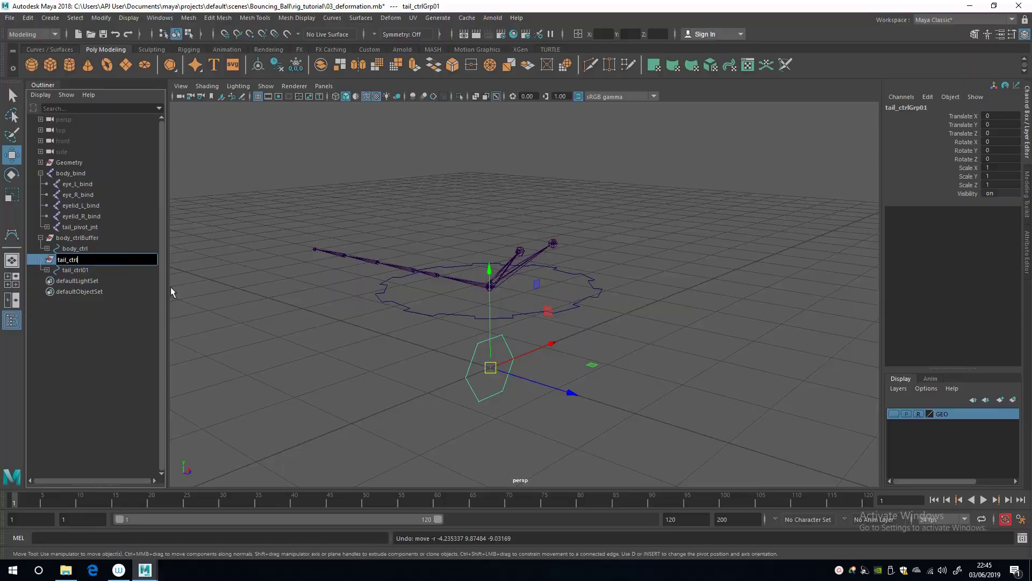
pyautogui.write('Buffer01')
pyautogui.press('Return')
pyautogui.doubleClick(96, 270)
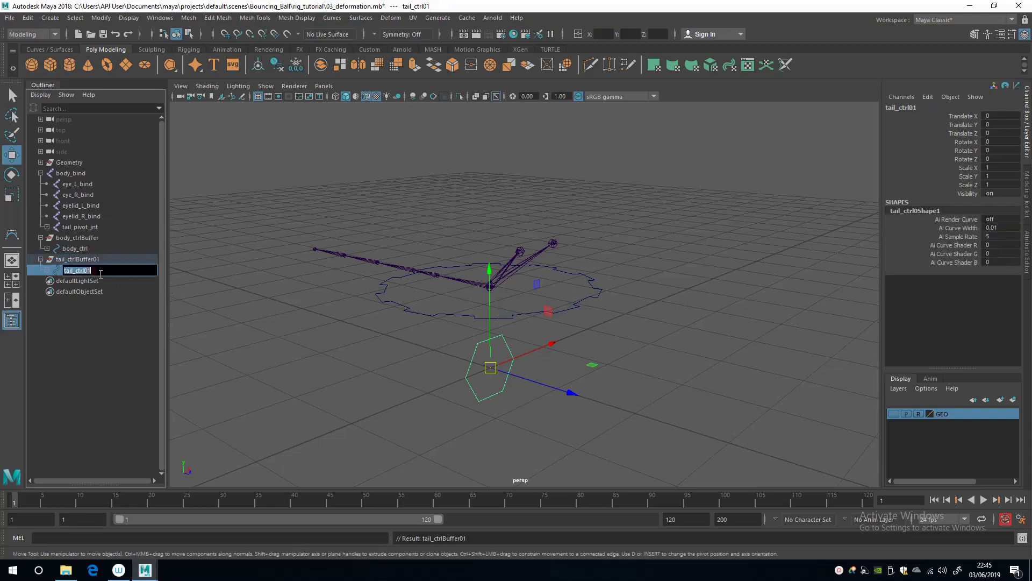
pyautogui.click(105, 271)
pyautogui.press('BackSpace')
pyautogui.write('01')
pyautogui.press('Return')
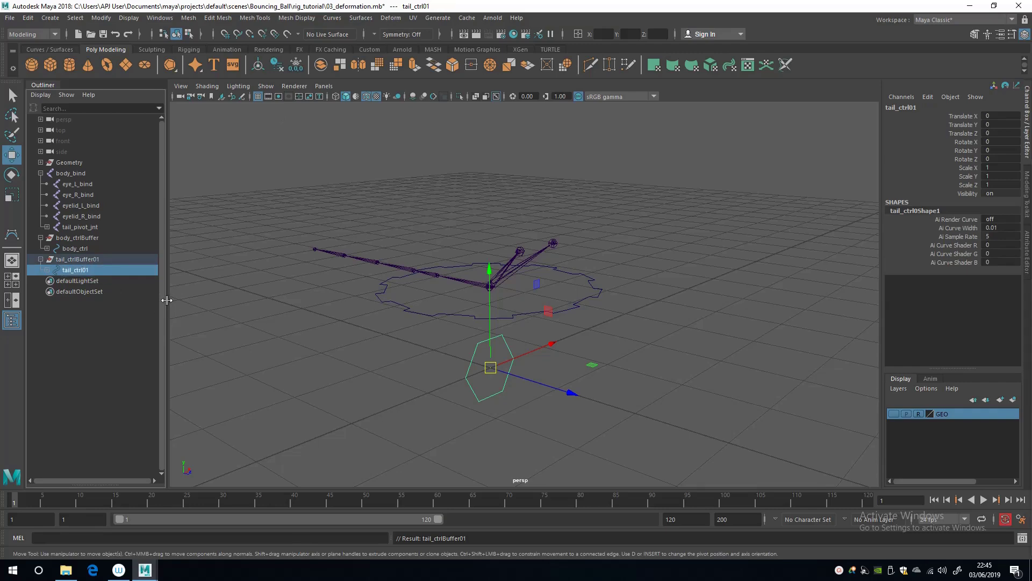
# Snap tail_ctrlBuffer01 onto the tail joint nearest the body, at Translate Y 10 and Translate Z -8.798
pyautogui.keyDown('alt'); pyautogui.moveTo(390, 376); pyautogui.dragTo(385, 379); pyautogui.keyUp('alt')
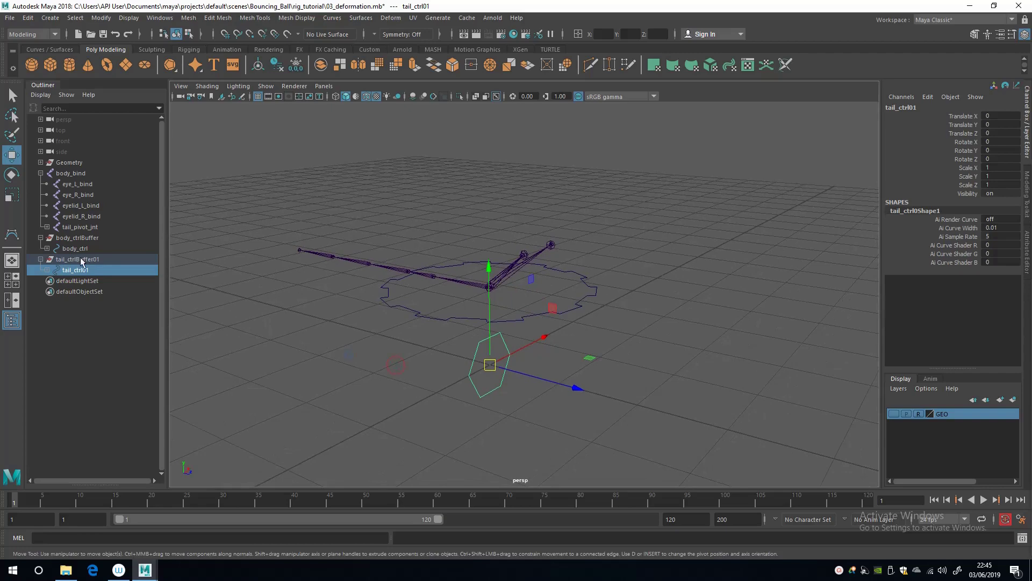
pyautogui.click(80, 260)
pyautogui.keyDown('alt'); pyautogui.moveTo(415, 301); pyautogui.dragTo(468, 371); pyautogui.keyUp('alt')
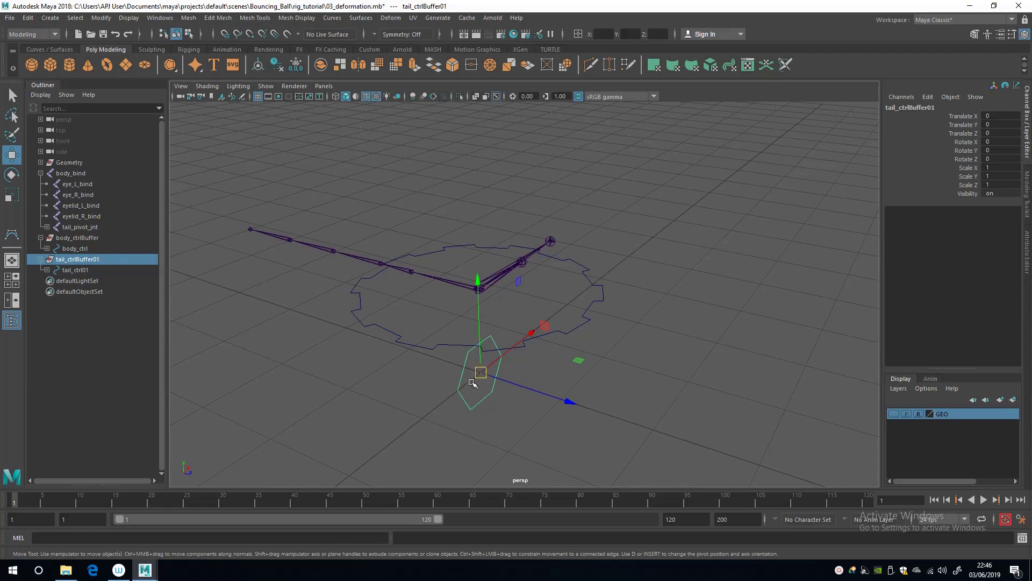
pyautogui.moveTo(480, 372); pyautogui.dragTo(414, 274)
pyautogui.press('v')
pyautogui.keyDown('alt'); pyautogui.moveTo(362, 324); pyautogui.dragTo(426, 337); pyautogui.keyUp('alt')
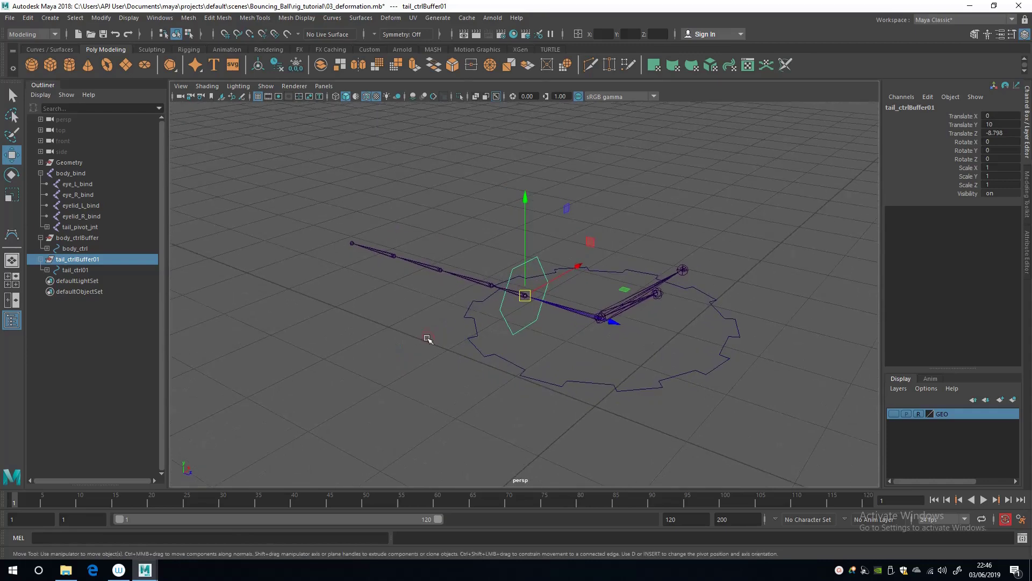
# Duplicate tail_ctrlBuffer01 and snap the copy onto the next joint along the tail, at Translate Z -13.2
pyautogui.hotkey('ctrl', 'd')
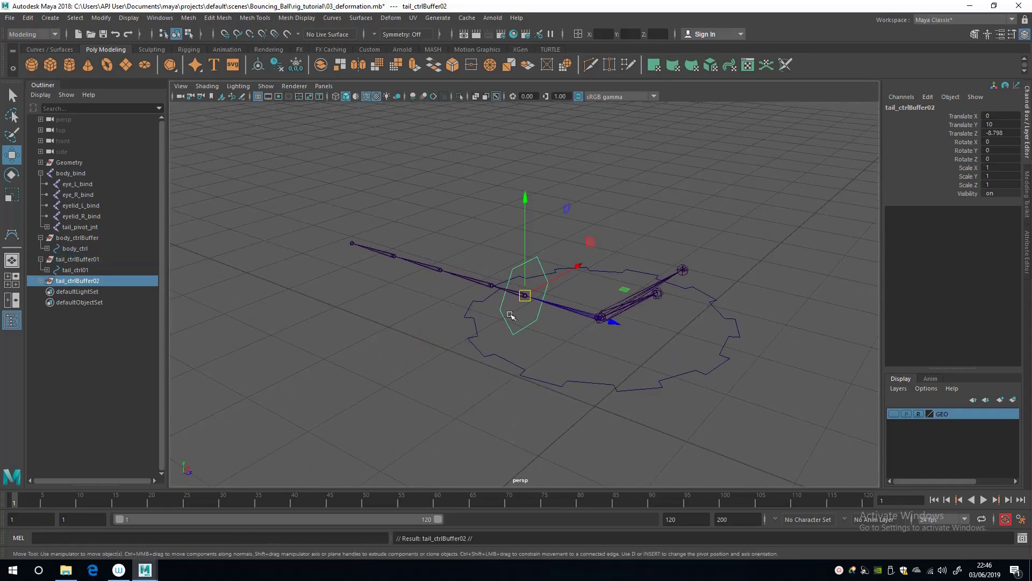
pyautogui.press('c')
pyautogui.moveTo(519, 296); pyautogui.dragTo(490, 285)
pyautogui.keyDown('alt'); pyautogui.moveTo(402, 317); pyautogui.dragTo(461, 359); pyautogui.keyUp('alt')
# Keep the duplicated group's name tail_ctrlBuffer02 and rename the control curve inside it as tail_ctrl02
pyautogui.click(40, 280)
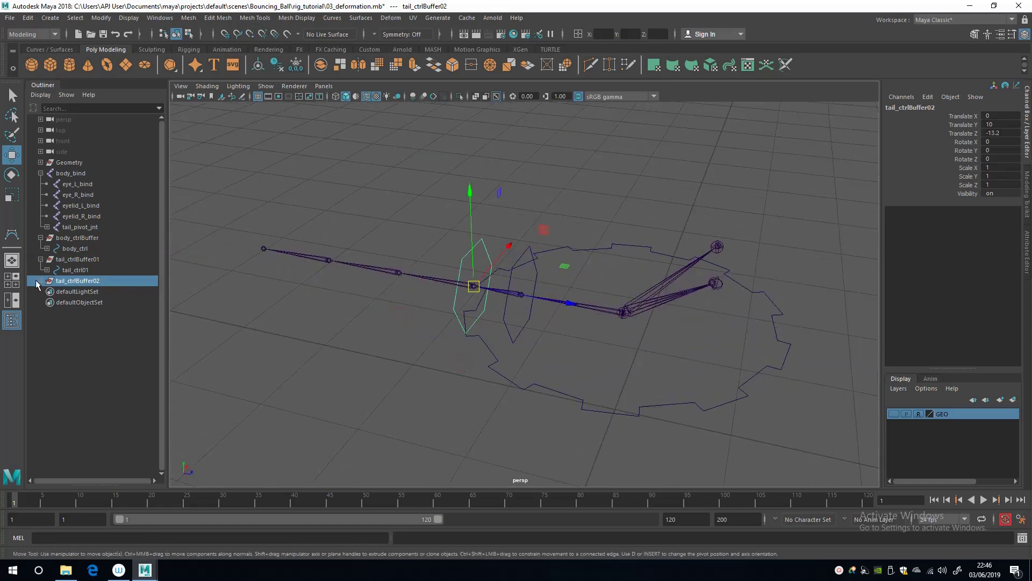
pyautogui.doubleClick(98, 281)
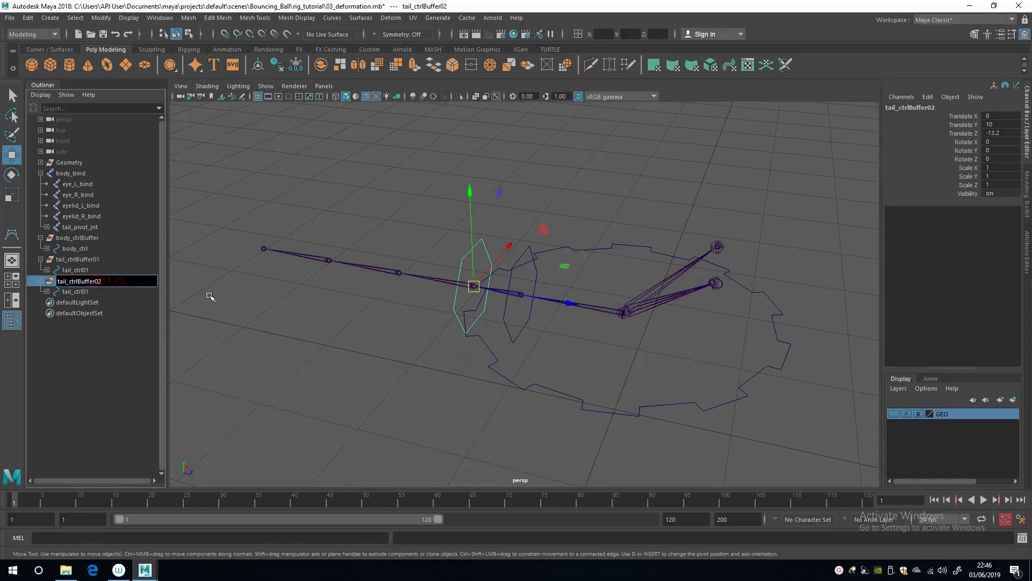
pyautogui.press('Return')
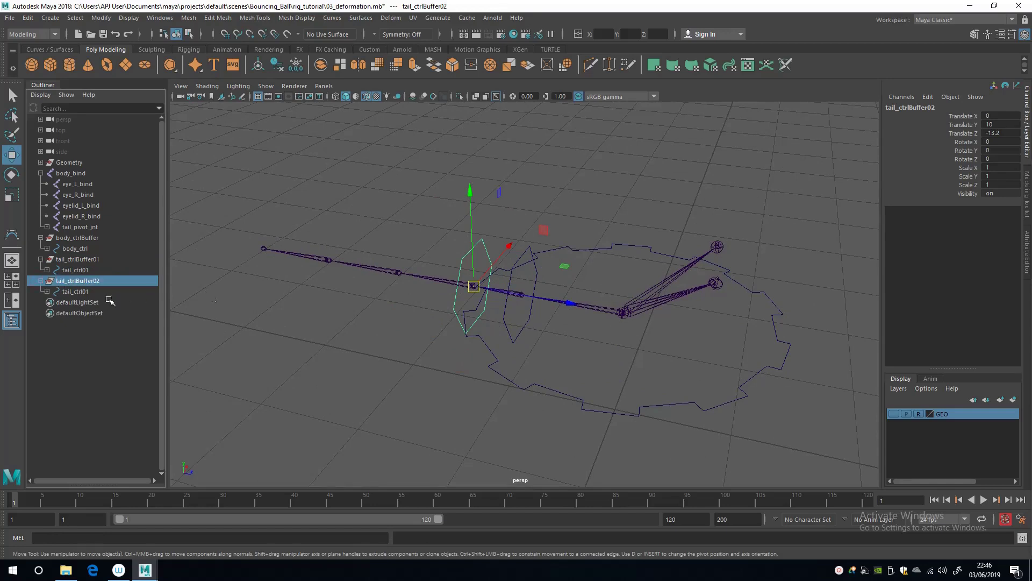
pyautogui.doubleClick(85, 292)
pyautogui.press('End')
pyautogui.press('BackSpace')
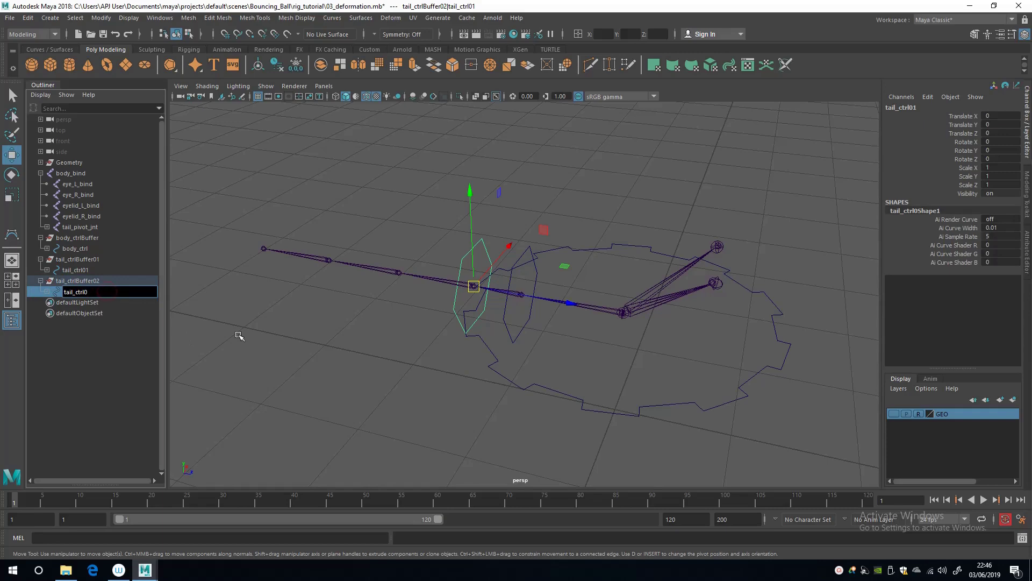
pyautogui.write('2')
pyautogui.press('Return')
pyautogui.keyDown('alt'); pyautogui.moveTo(261, 307); pyautogui.dragTo(379, 301); pyautogui.keyUp('alt')
# Duplicate tail_ctrlBuffer02 and snap the copy onto the next joint along the tail, at Translate Z -20.547
pyautogui.click(89, 280)
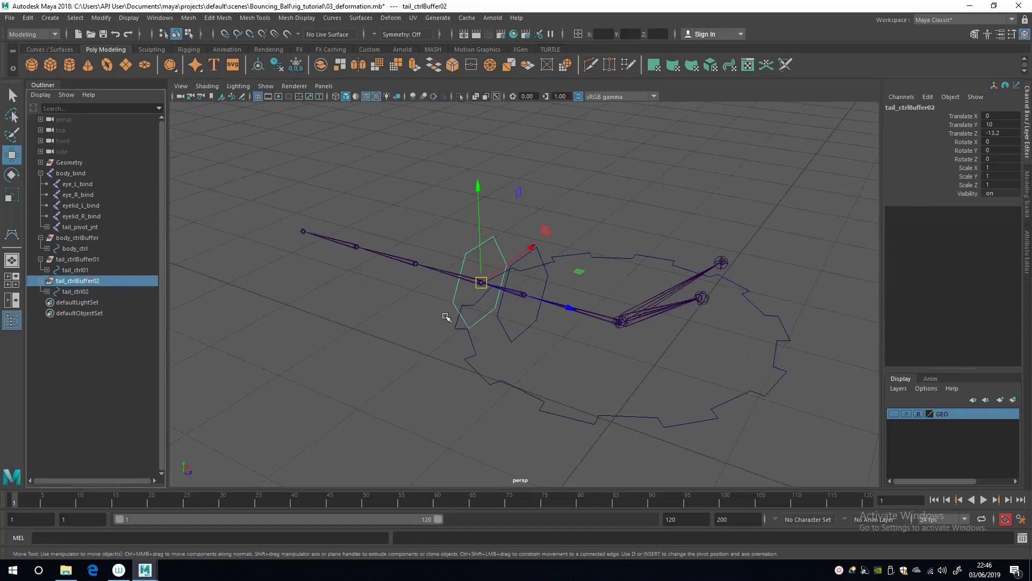
pyautogui.hotkey('ctrl', 'd')
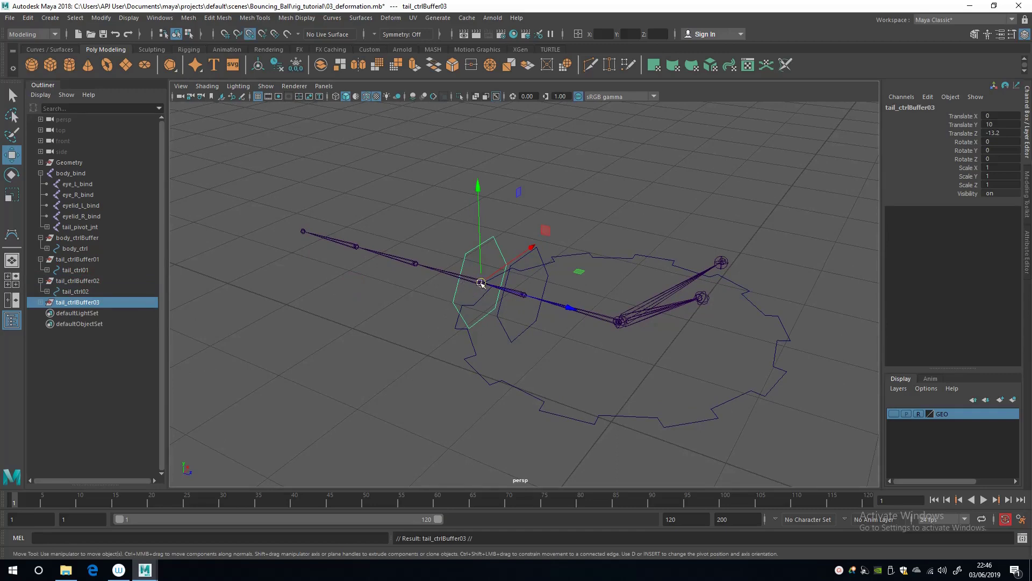
pyautogui.moveTo(480, 281); pyautogui.dragTo(411, 260)
# Expand tail_ctrlBuffer03 and rename the control curve inside it as tail_ctrl03
pyautogui.keyDown('alt'); pyautogui.moveTo(322, 295); pyautogui.dragTo(295, 307); pyautogui.keyUp('alt')
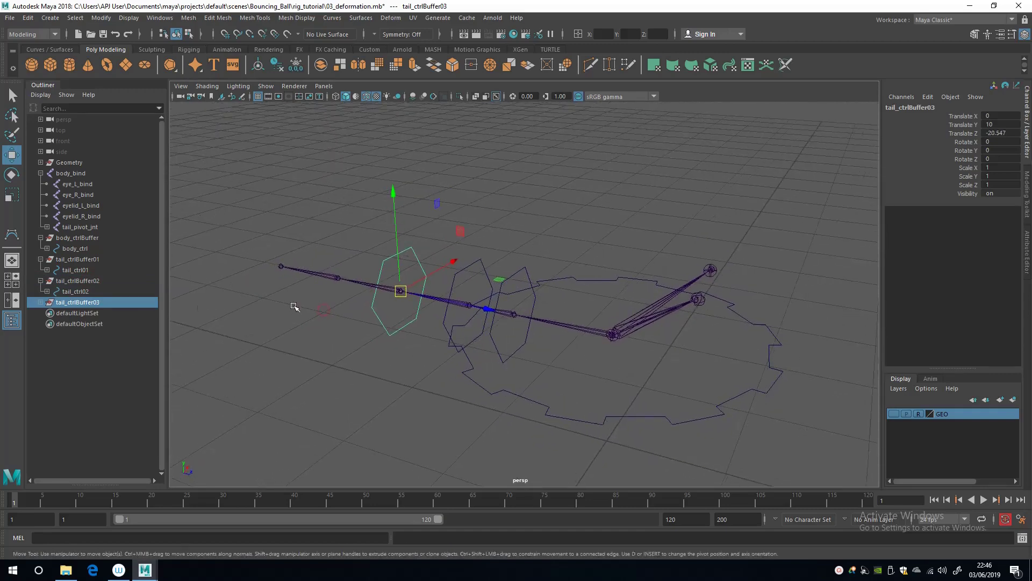
pyautogui.click(40, 302)
pyautogui.doubleClick(64, 313)
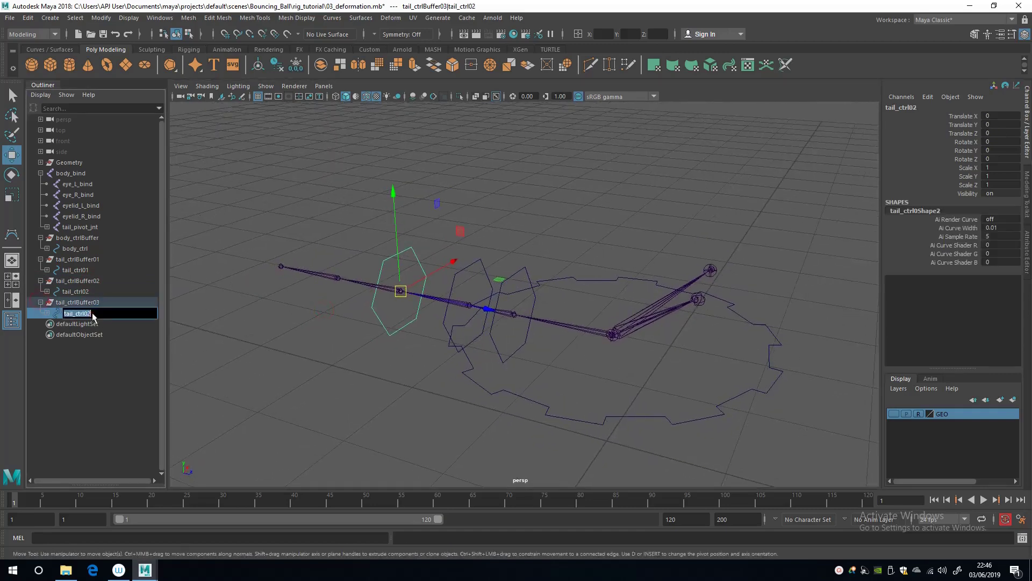
pyautogui.write('3')
pyautogui.press('Return')
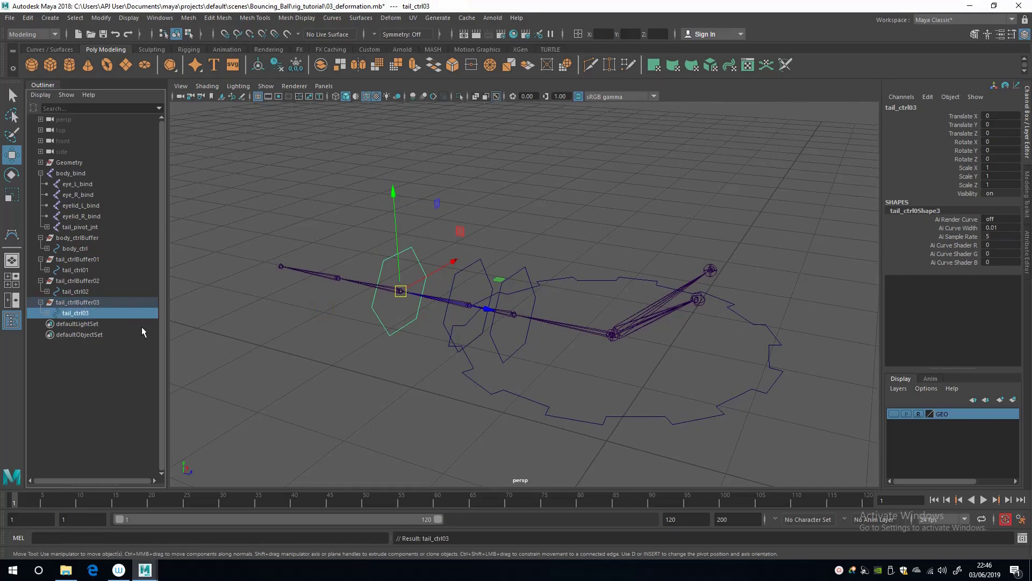
# Duplicate tail_ctrlBuffer03 and snap the copy onto the second-to-last tail joint, at Translate Z -27.894
pyautogui.keyDown('alt'); pyautogui.moveTo(294, 340); pyautogui.dragTo(402, 349); pyautogui.keyUp('alt')
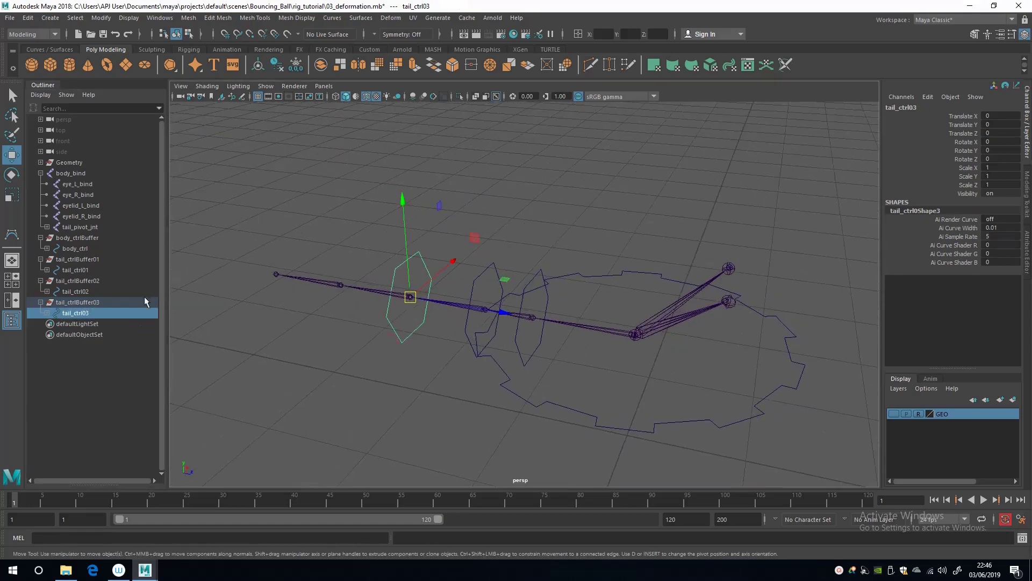
pyautogui.click(131, 302)
pyautogui.hotkey('ctrl', 'd')
pyautogui.press('v')
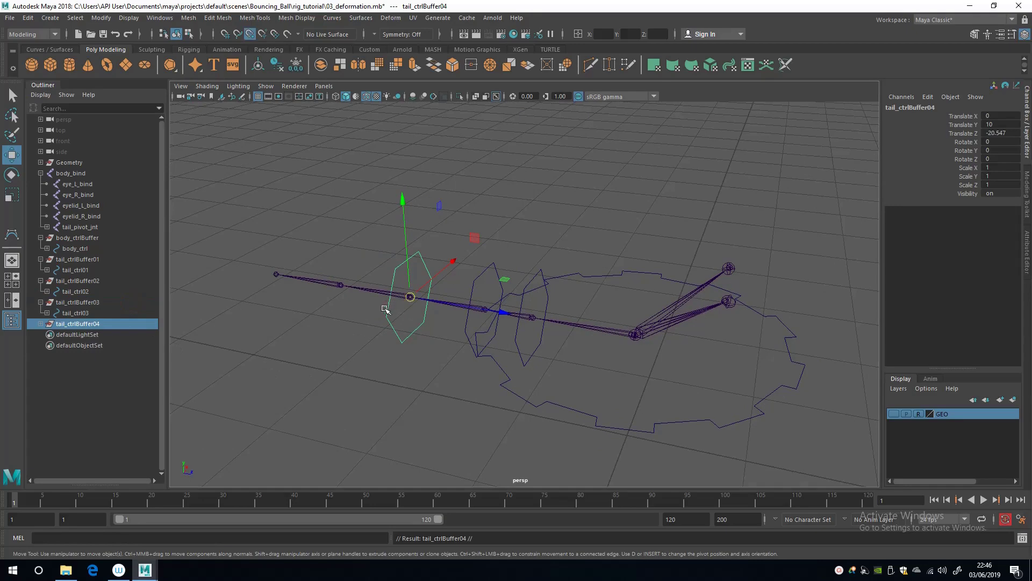
pyautogui.moveTo(412, 298); pyautogui.dragTo(342, 285)
# Keep the group name tail_ctrlBuffer04 and rename the control curve inside it as tail_ctrl04
pyautogui.keyDown('alt'); pyautogui.moveTo(279, 315); pyautogui.dragTo(316, 339); pyautogui.keyUp('alt')
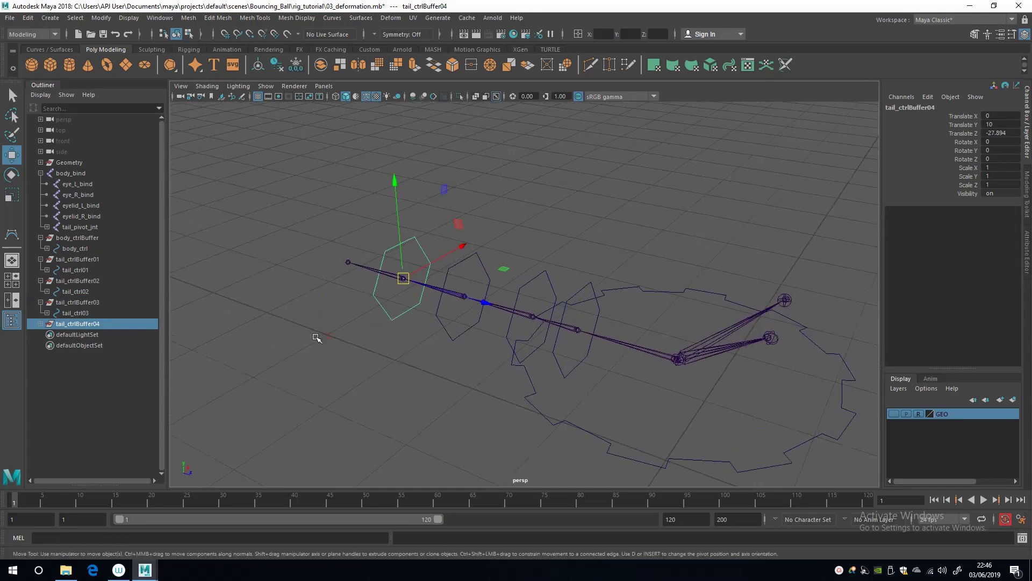
pyautogui.keyDown('alt'); pyautogui.moveTo(338, 304); pyautogui.dragTo(324, 301); pyautogui.keyUp('alt')
pyautogui.doubleClick(88, 324)
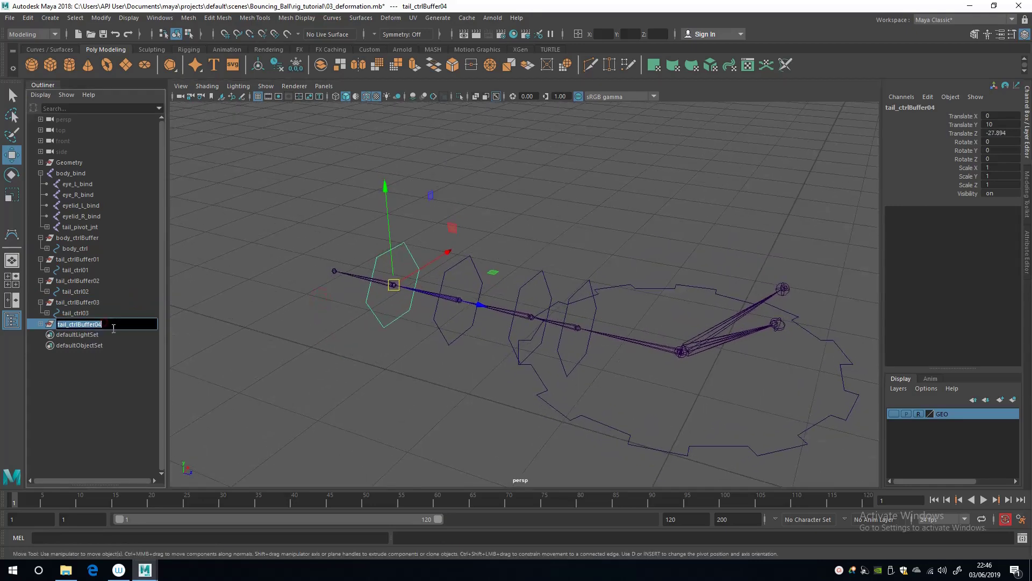
pyautogui.click(42, 324)
pyautogui.click(100, 335)
pyautogui.doubleClick(100, 335)
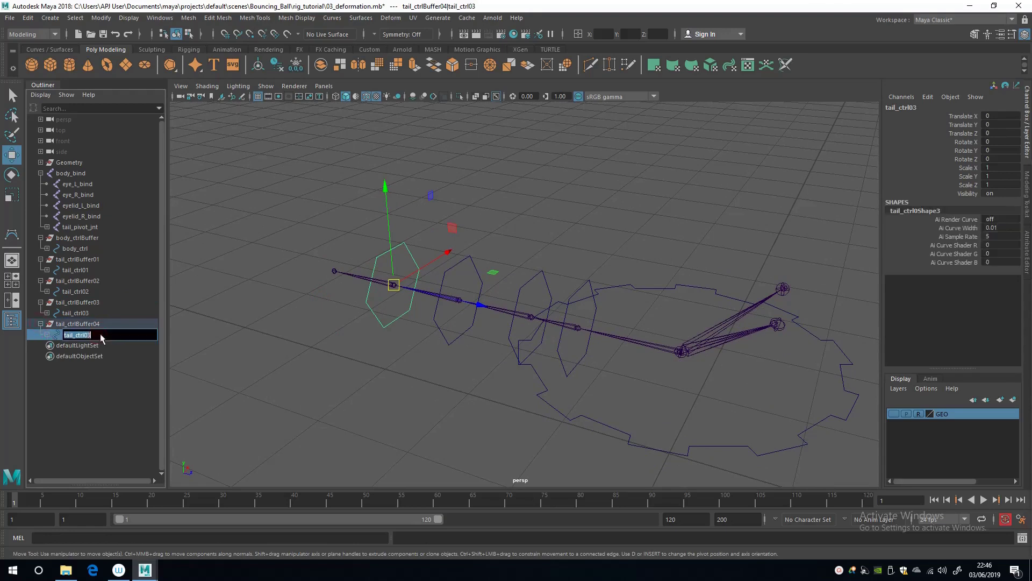
pyautogui.click(100, 336)
pyautogui.write('4')
pyautogui.press('Return')
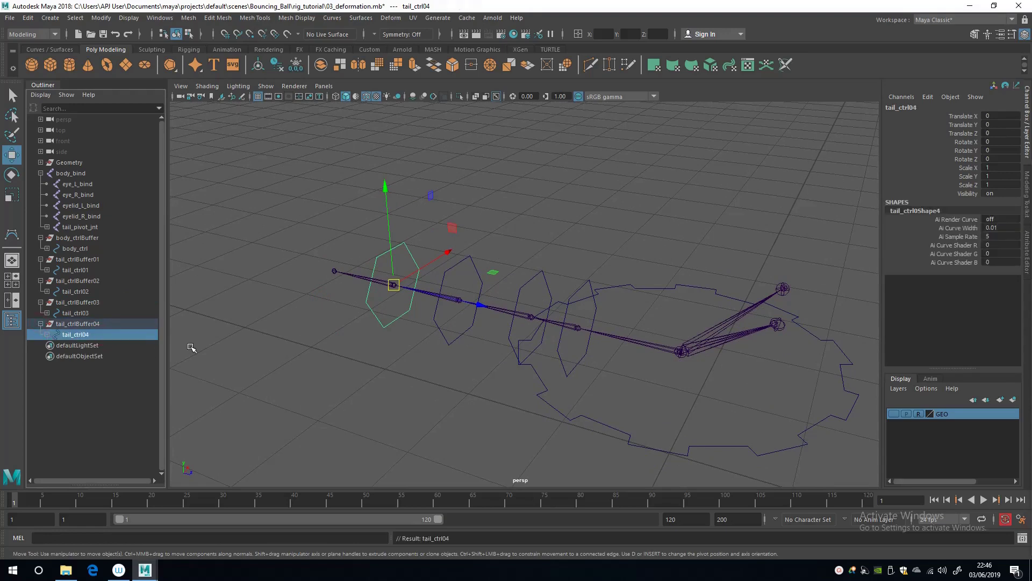
# Duplicate tail_ctrlBuffer04 and snap the copy onto the joint at the tail's tip, at Translate Z -35.24
pyautogui.press('Up')
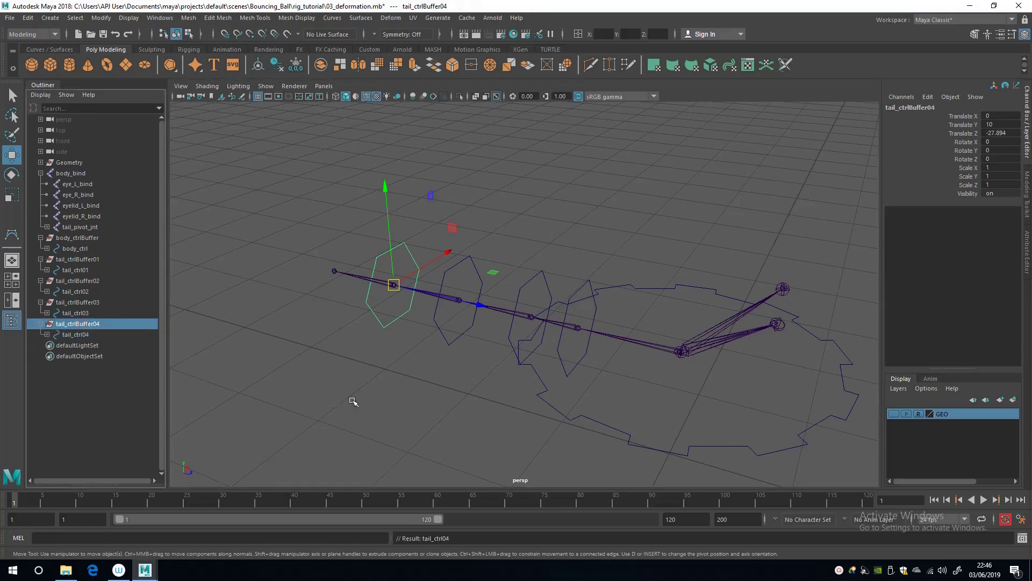
pyautogui.hotkey('ctrl', 'd')
pyautogui.press('v')
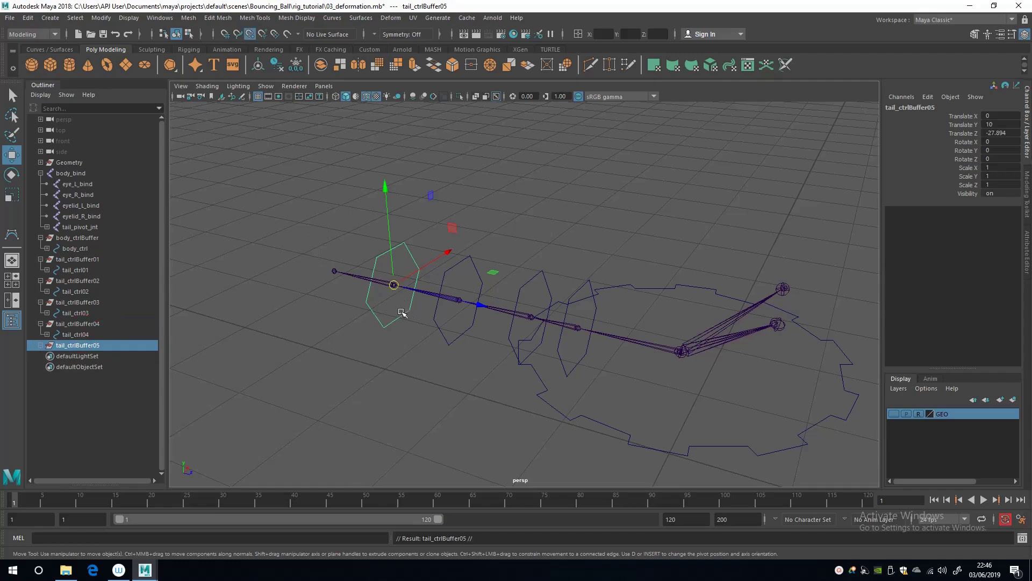
pyautogui.moveTo(394, 285); pyautogui.dragTo(334, 271)
# Expand tail_ctrlBuffer05 and rename the control curve inside it as tail_ctrl05
pyautogui.keyDown('alt'); pyautogui.moveTo(313, 328); pyautogui.dragTo(324, 334, button='middle'); pyautogui.keyUp('alt')
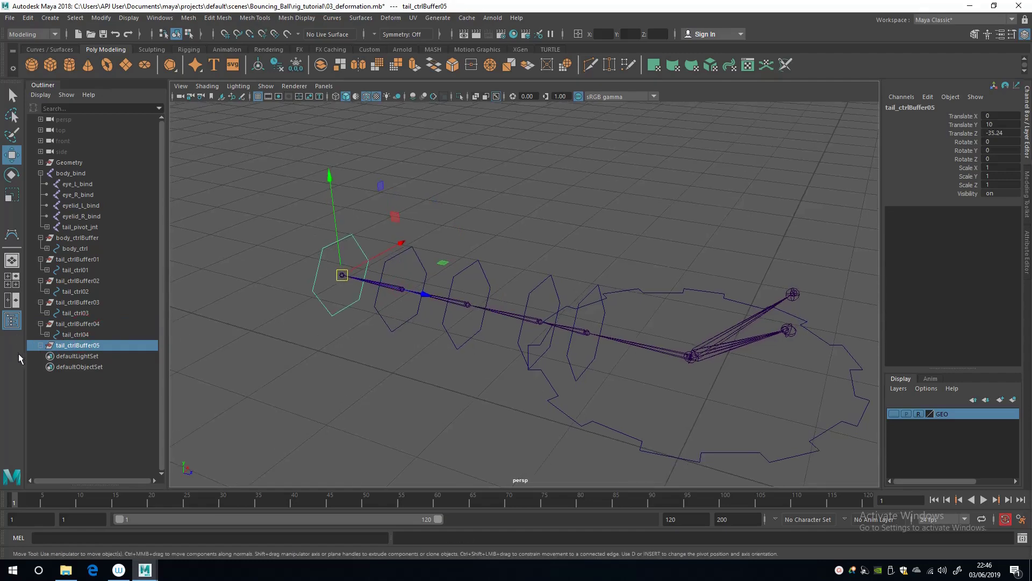
pyautogui.click(40, 345)
pyautogui.doubleClick(93, 356)
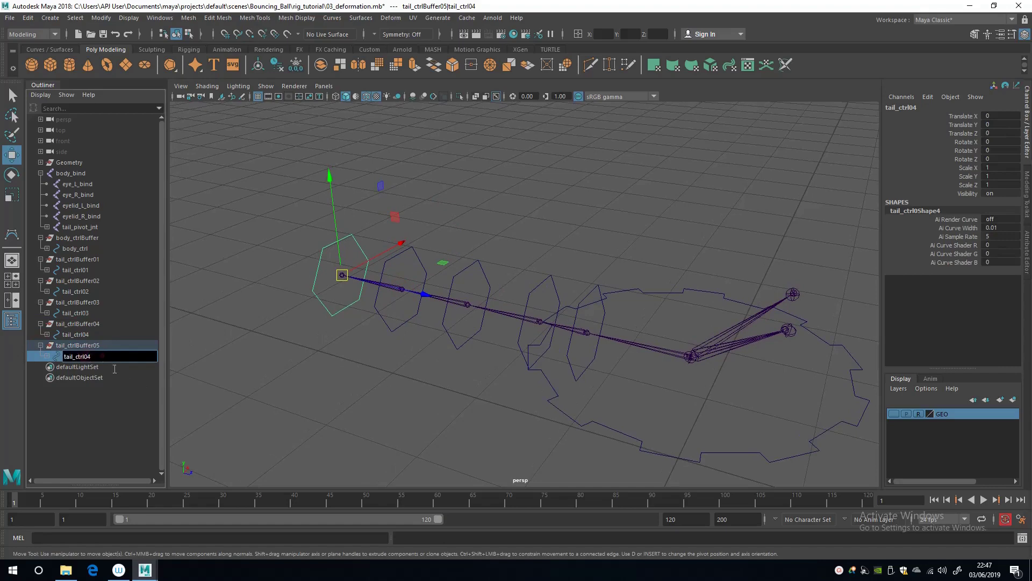
pyautogui.write('5')
pyautogui.press('Return')
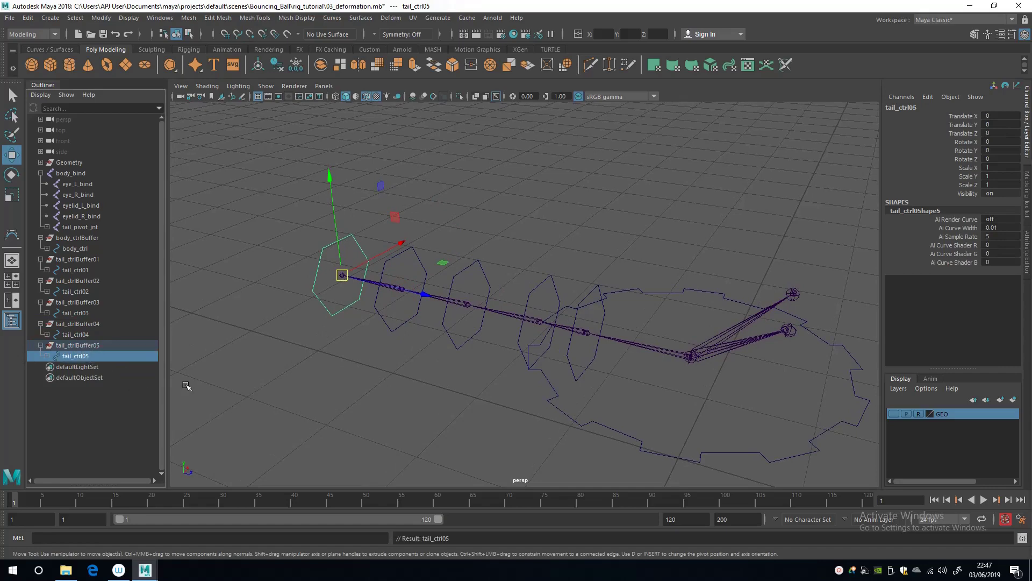
# Parent the tail tip's buffer group tail_ctrlBuffer05 under the control curve tail_ctrl04
pyautogui.keyDown('alt'); pyautogui.moveTo(403, 387); pyautogui.dragTo(333, 355); pyautogui.keyUp('alt')
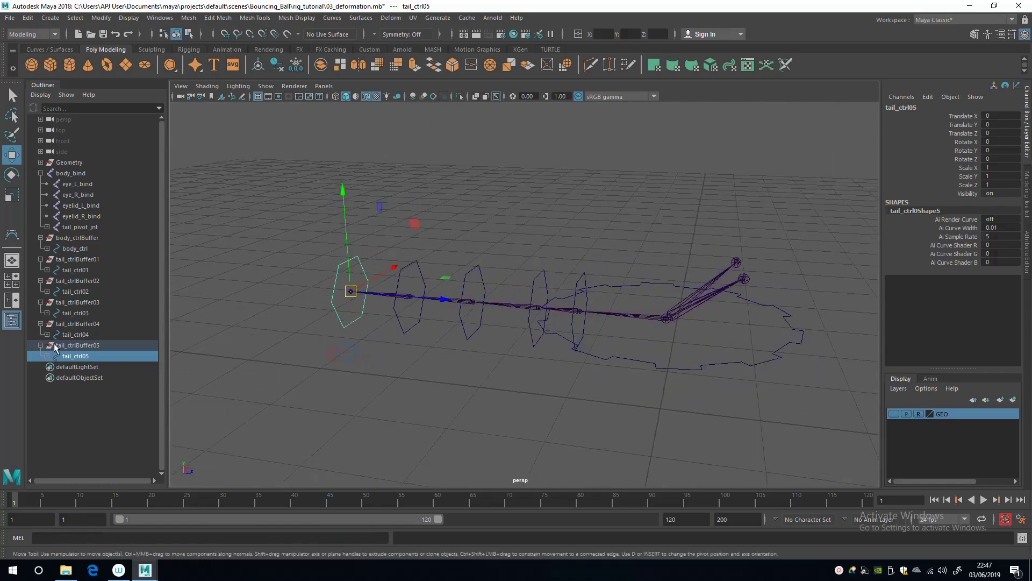
pyautogui.click(92, 344)
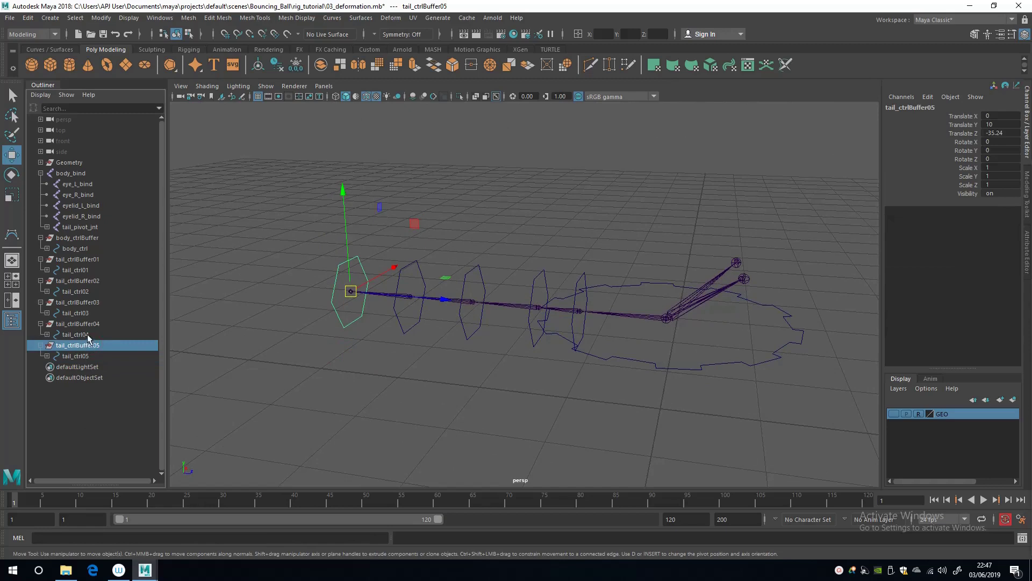
pyautogui.click(403, 329)
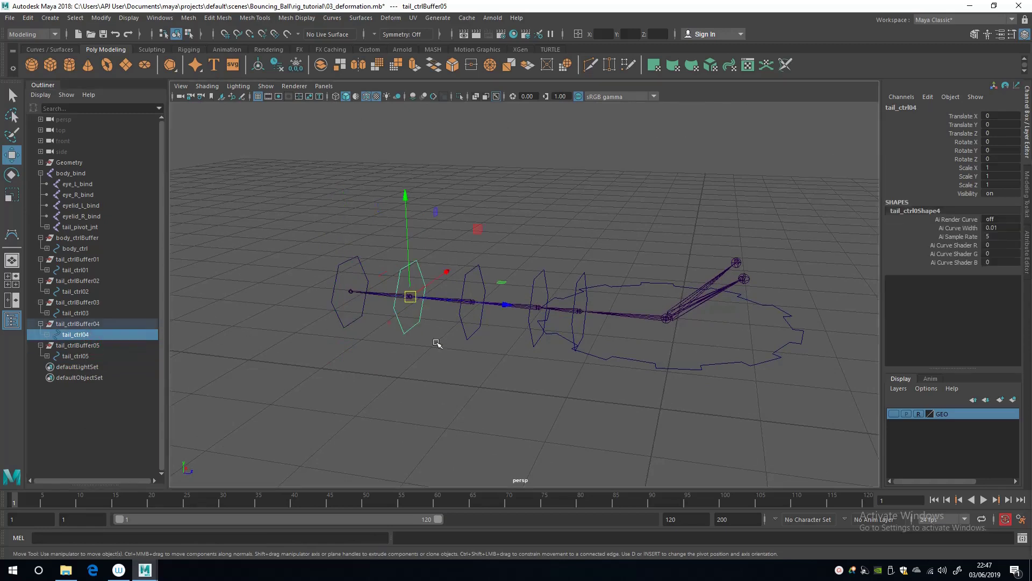
pyautogui.click(89, 345)
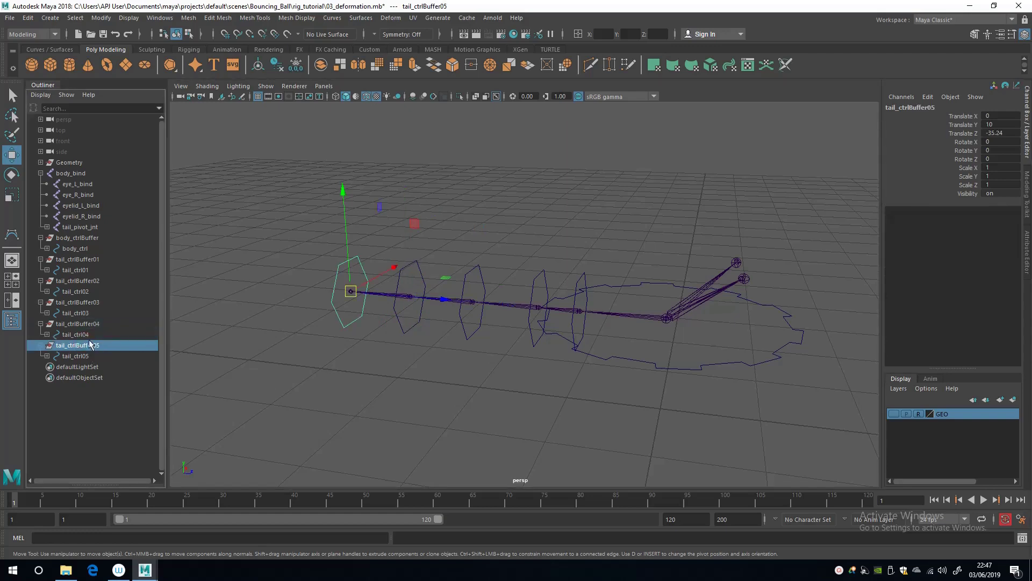
pyautogui.keyDown('ctrl'); pyautogui.click(98, 334); pyautogui.keyUp('ctrl')
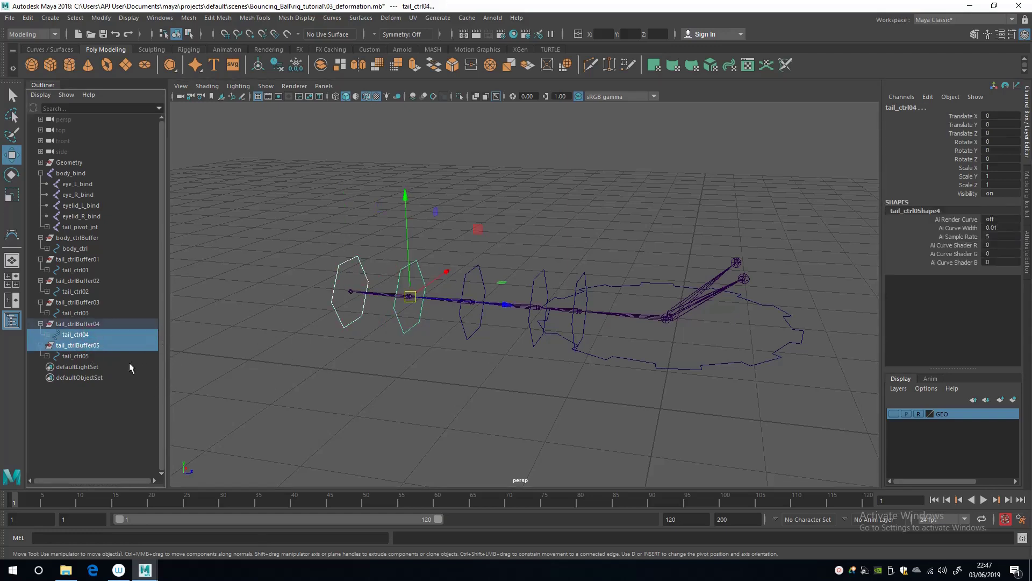
pyautogui.press('p')
# Parent tail_ctrlBuffer04 under tail_ctrl03, and tail_ctrlBuffer03 under tail_ctrl02
pyautogui.click(78, 323)
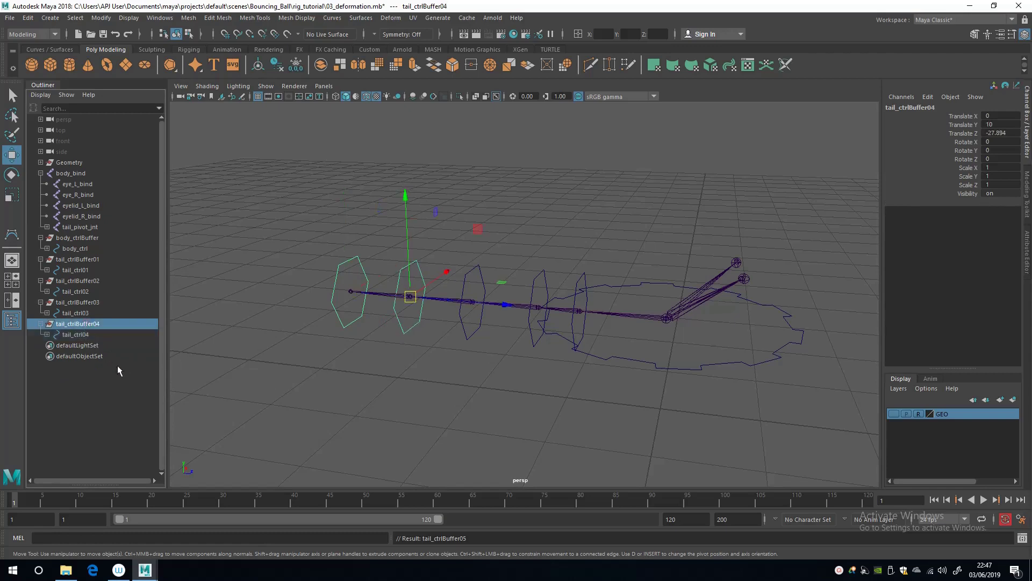
pyautogui.keyDown('ctrl'); pyautogui.click(80, 314); pyautogui.keyUp('ctrl')
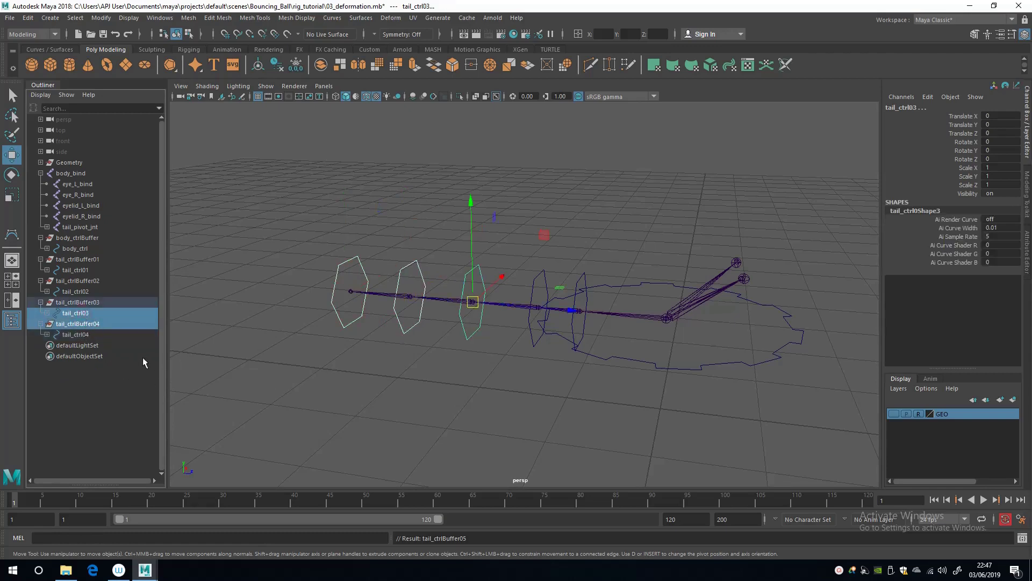
pyautogui.press('p')
pyautogui.click(78, 302)
pyautogui.keyDown('ctrl'); pyautogui.click(78, 291); pyautogui.keyUp('ctrl')
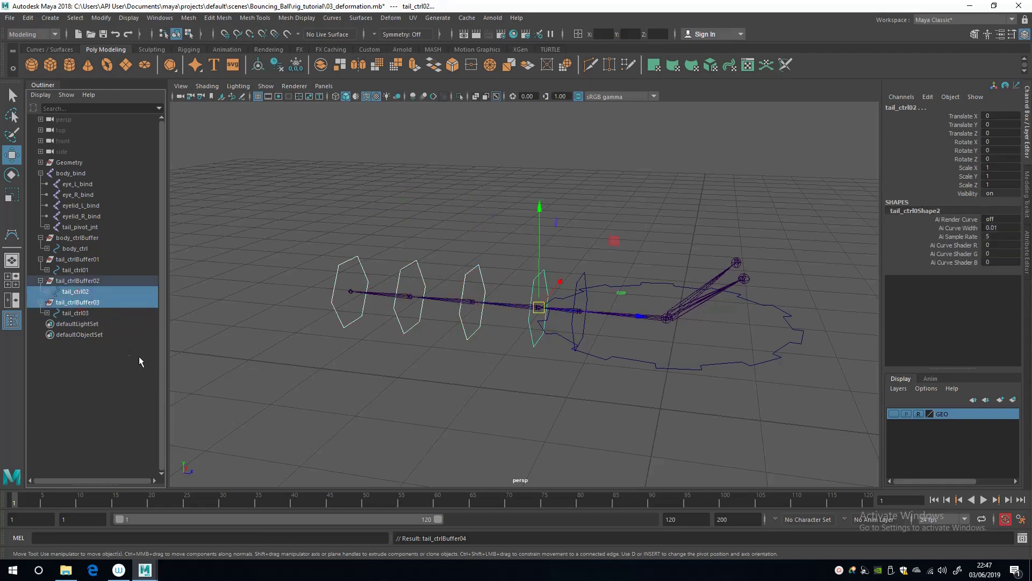
pyautogui.press('p')
# Parent tail_ctrlBuffer02 under tail_ctrl01 to complete the tail control chain
pyautogui.click(78, 280)
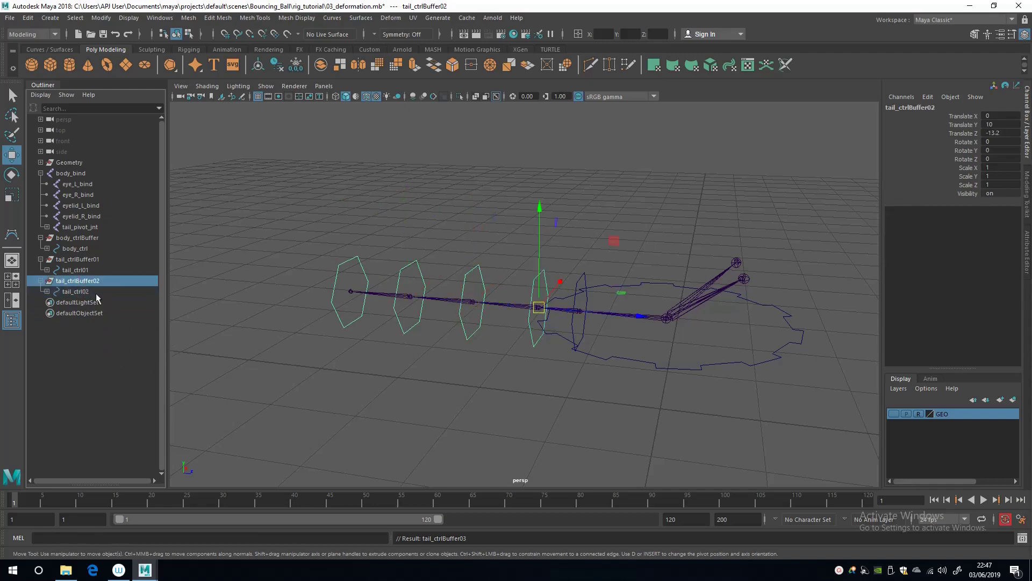
pyautogui.keyDown('ctrl'); pyautogui.click(79, 270); pyautogui.keyUp('ctrl')
pyautogui.press('p')
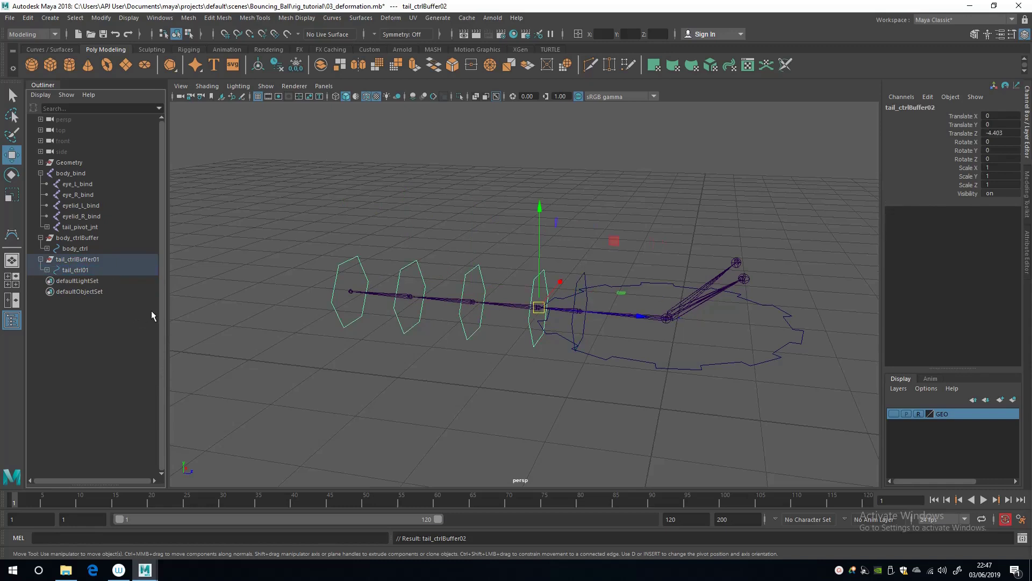
# Select tail_ctrlBuffer01 and expand its whole hierarchy to inspect the nesting of buffers and controls
pyautogui.click(65, 258)
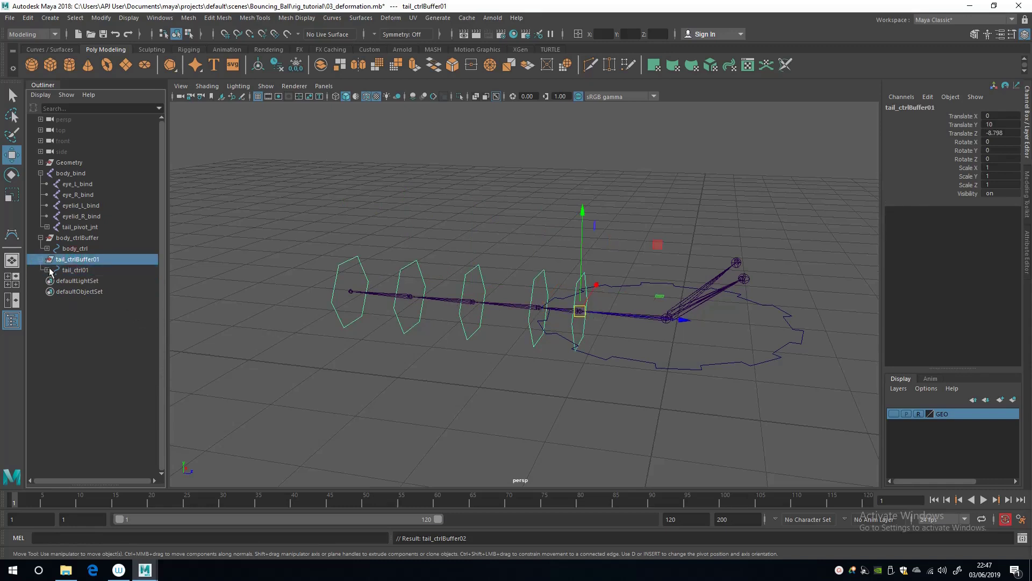
pyautogui.click(48, 270)
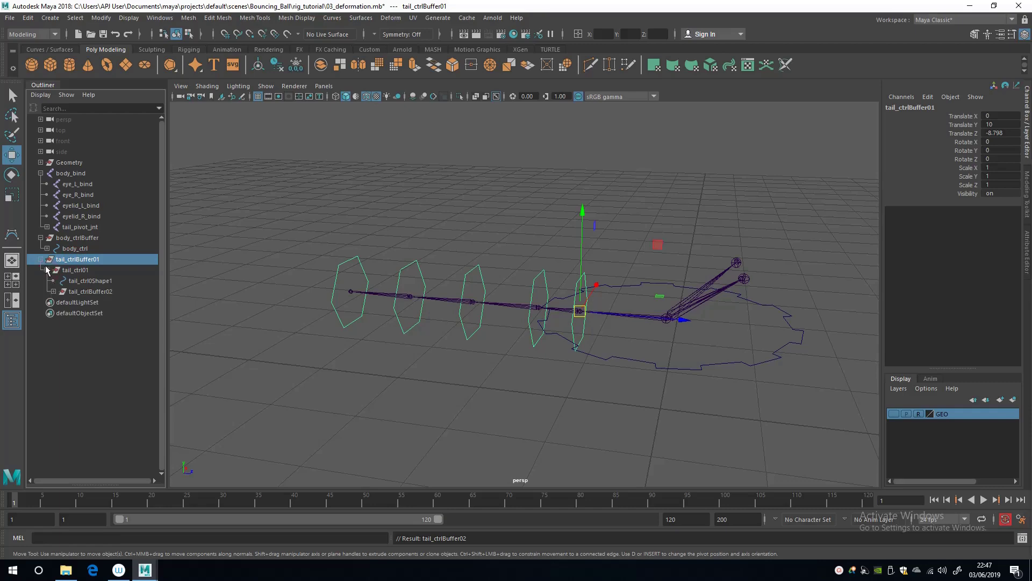
pyautogui.click(42, 260)
pyautogui.keyDown('shift'); pyautogui.click(41, 259); pyautogui.keyUp('shift')
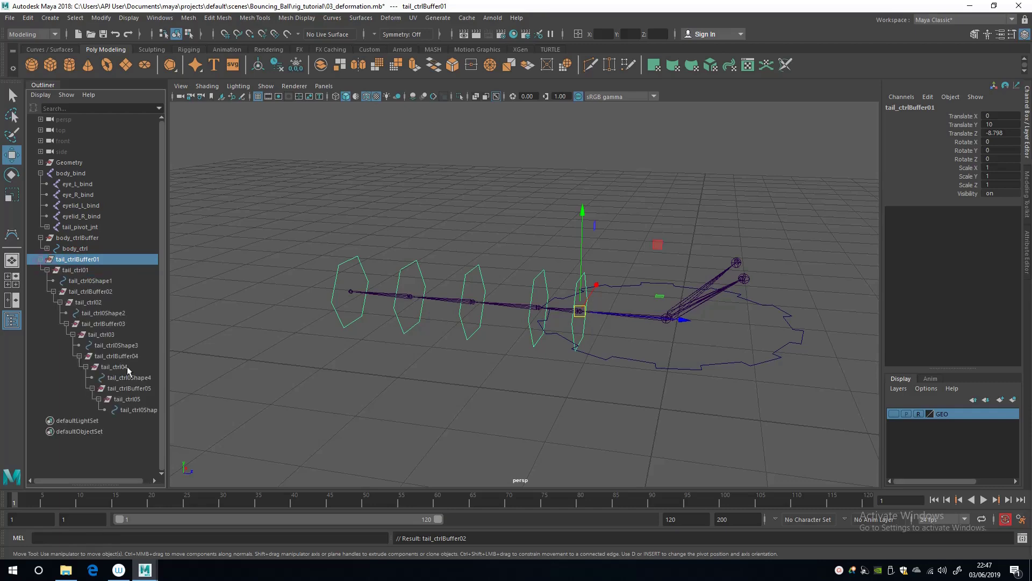
# Test the tail control chain by moving tail_ctrlBuffer01 freely in the view, and undo the move
pyautogui.scroll(-2, 226, 350)
pyautogui.keyDown('alt'); pyautogui.moveTo(252, 346); pyautogui.dragTo(252, 355, button='middle'); pyautogui.keyUp('alt')
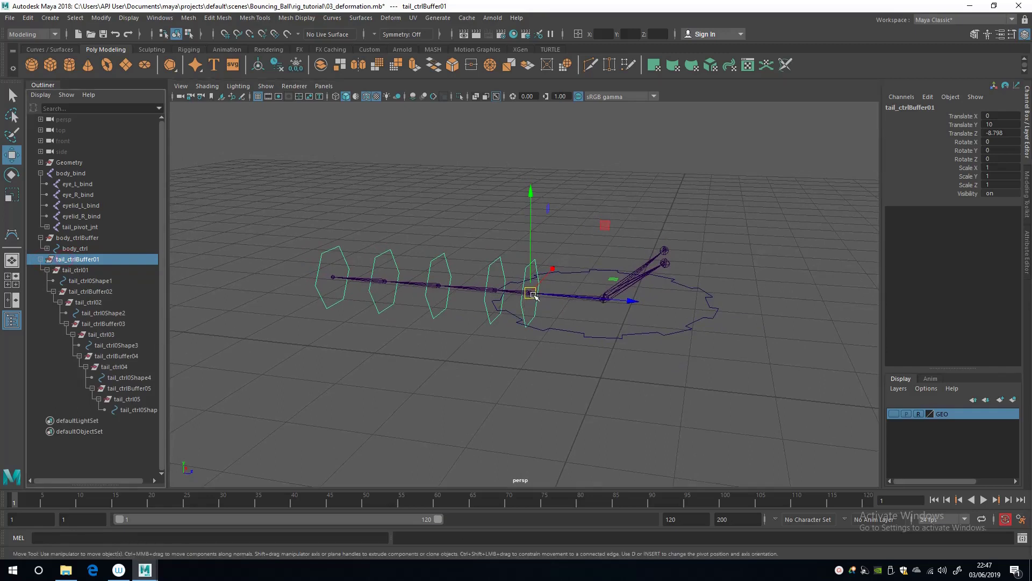
pyautogui.moveTo(531, 295); pyautogui.dragTo(514, 240)
pyautogui.hotkey('ctrl', 'z')
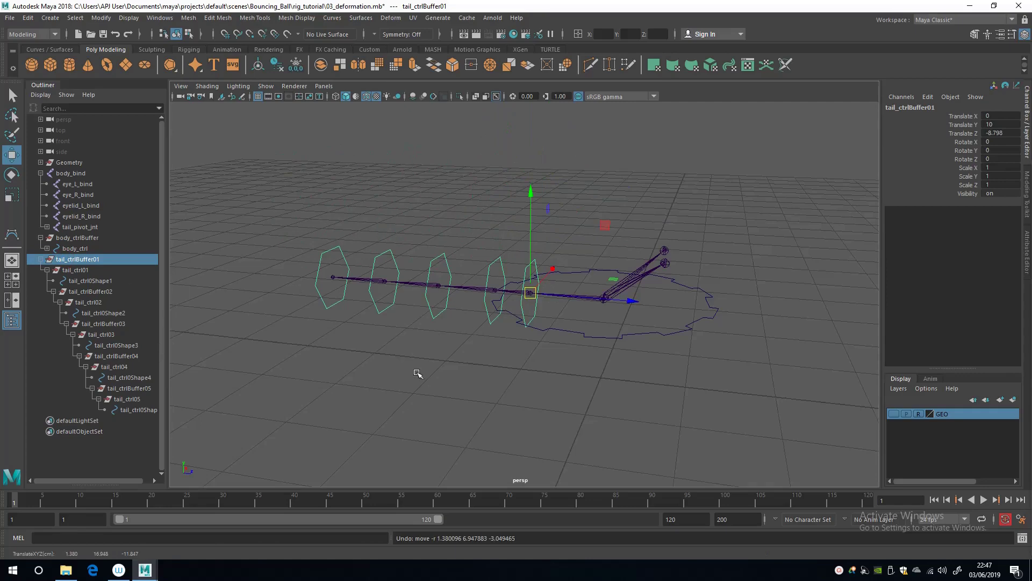